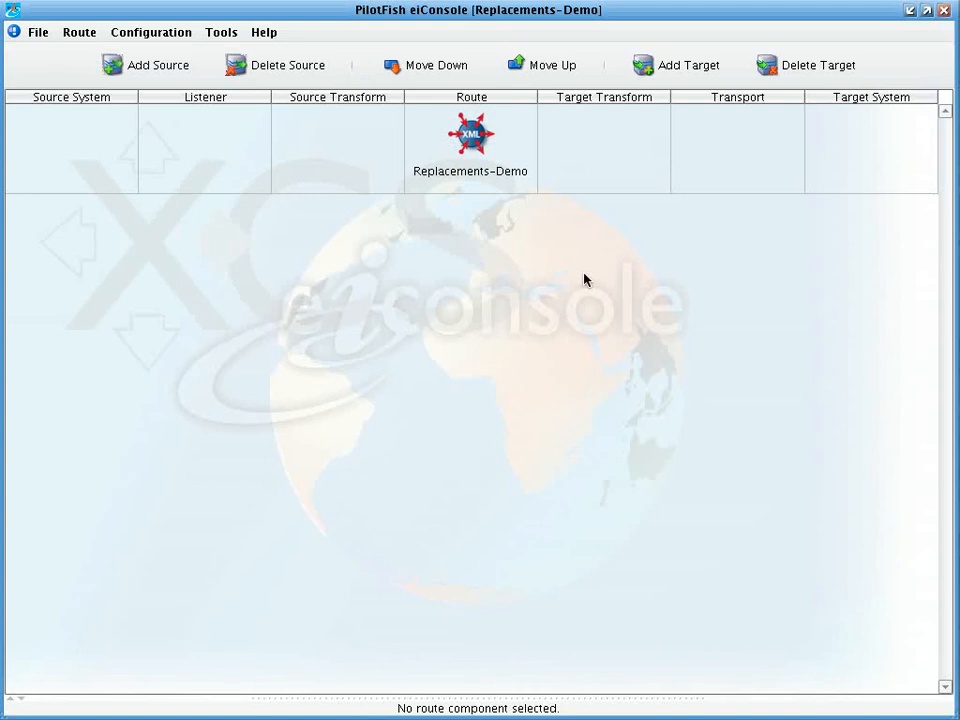
Add a source and a target to the route, and set the source's listener type to Directory
{"action": "left_click", "coordinate": [145, 70]}
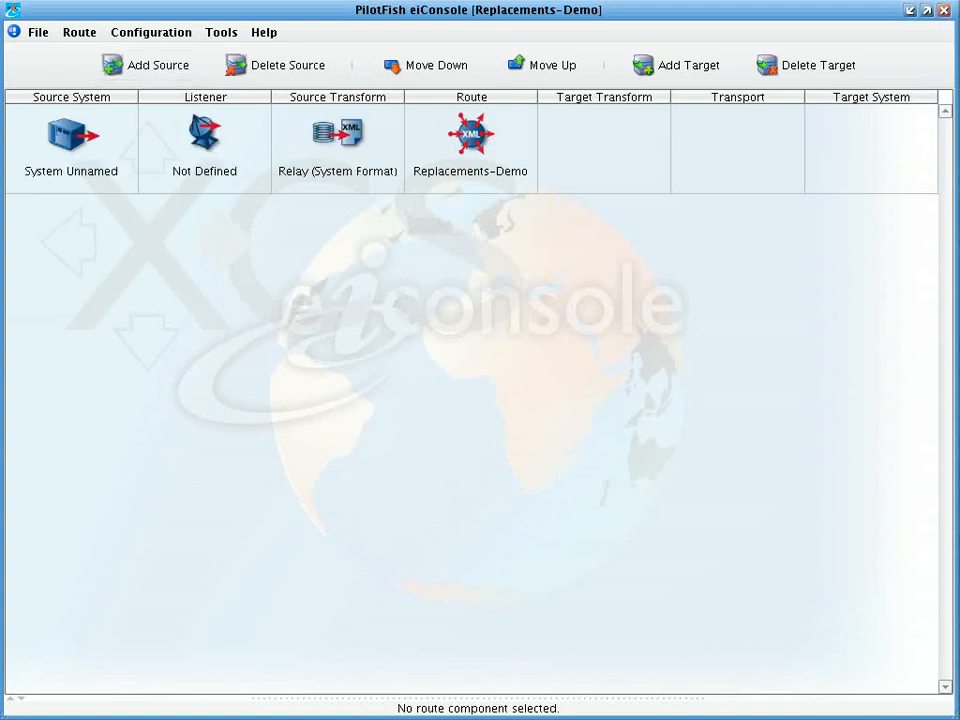
{"action": "left_click", "coordinate": [657, 68]}
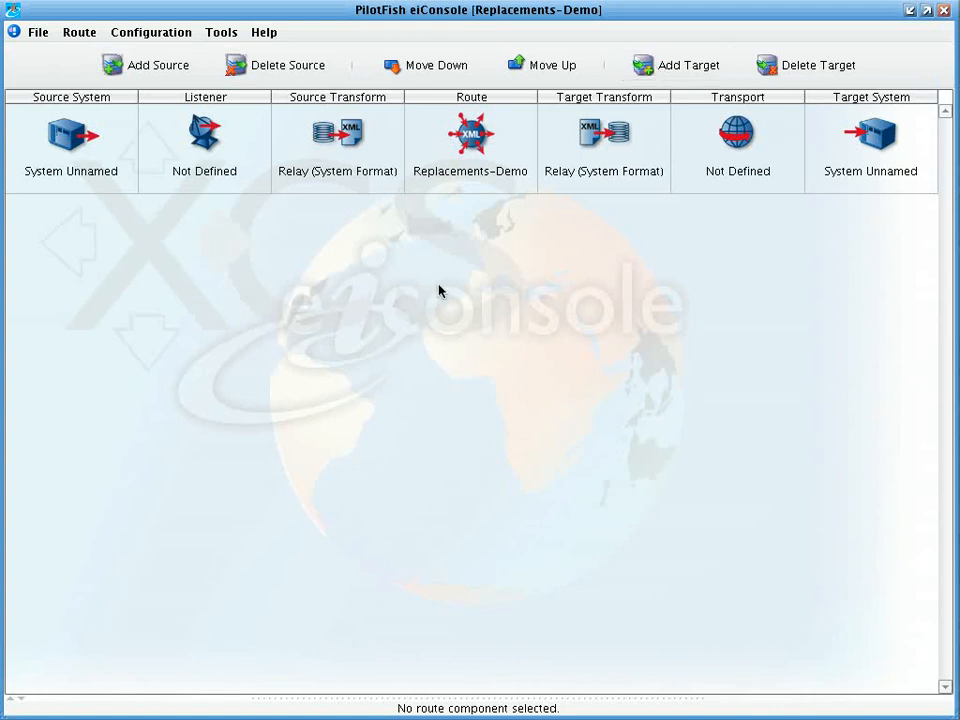
{"action": "left_click", "coordinate": [229, 125]}
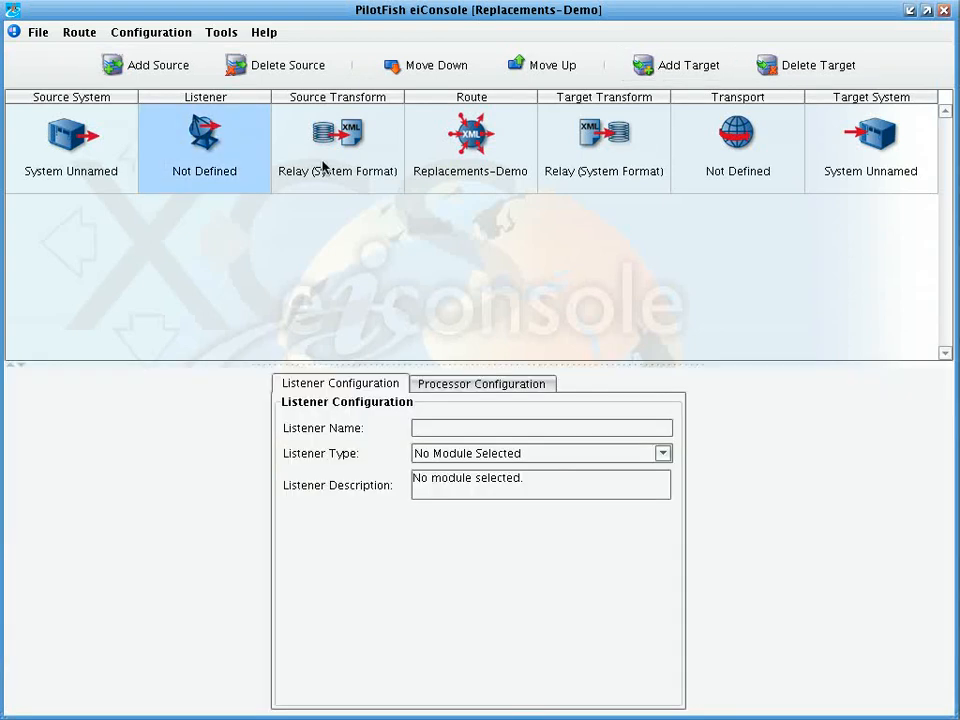
{"action": "left_click", "coordinate": [468, 452]}
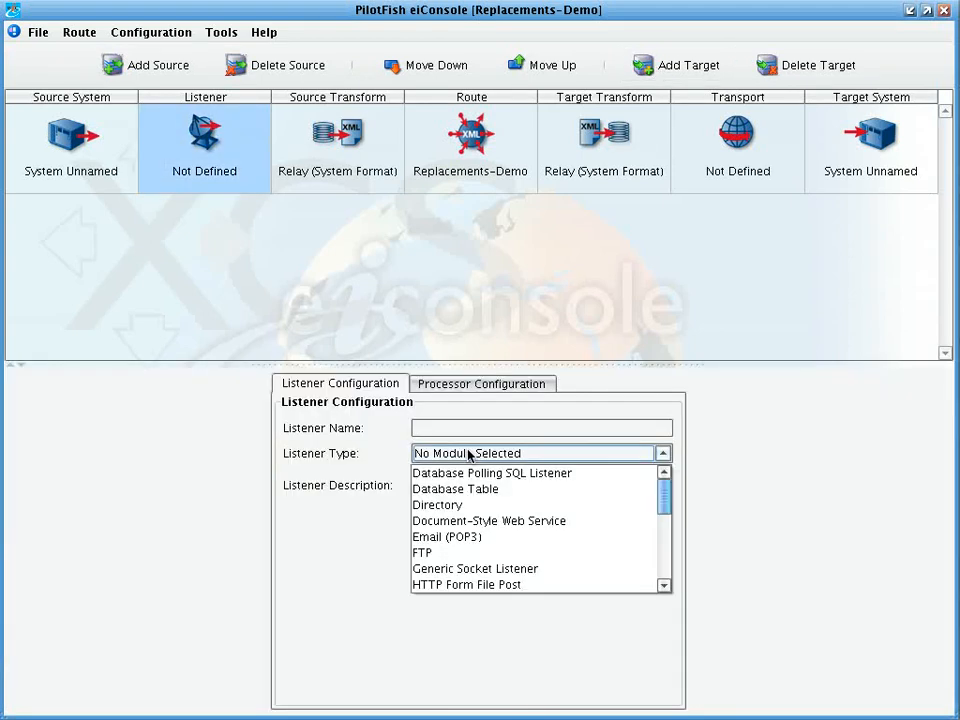
{"action": "left_click", "coordinate": [480, 506]}
Set the directory listener's polling interval to 10 seconds and its polling directory to the demo-replacements-project input folder
{"action": "double_click", "coordinate": [514, 549]}
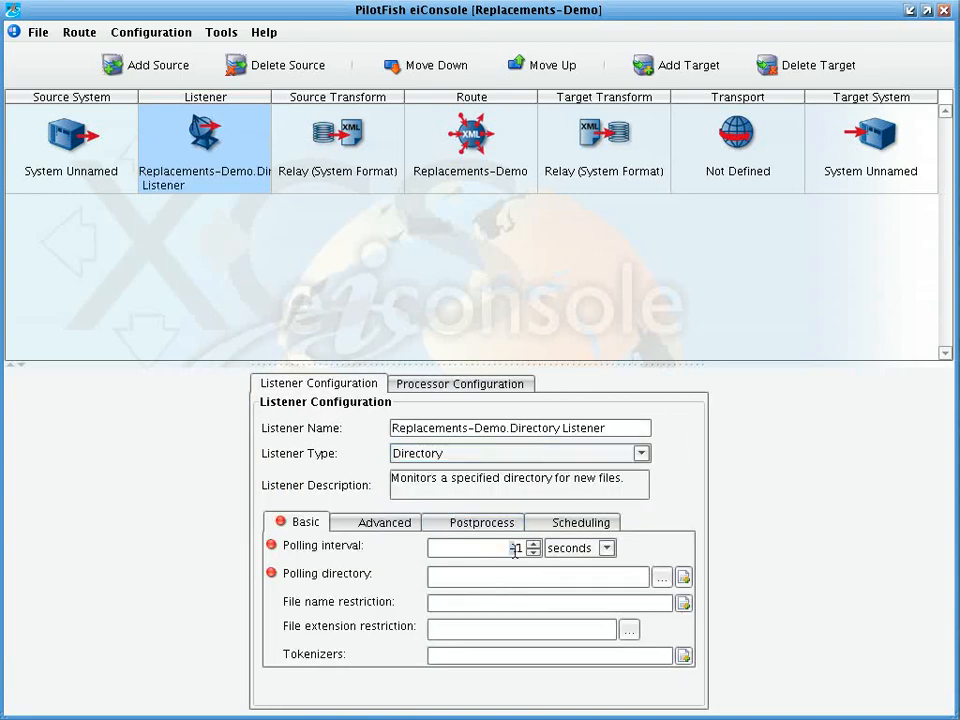
{"action": "type", "text": "10"}
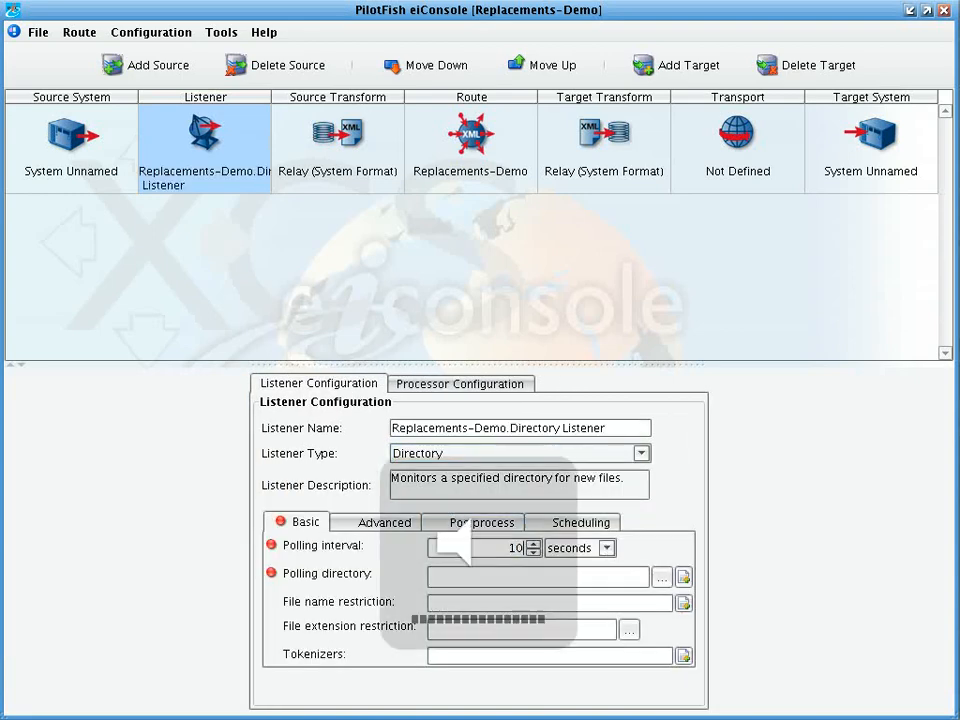
{"action": "left_click", "coordinate": [660, 578]}
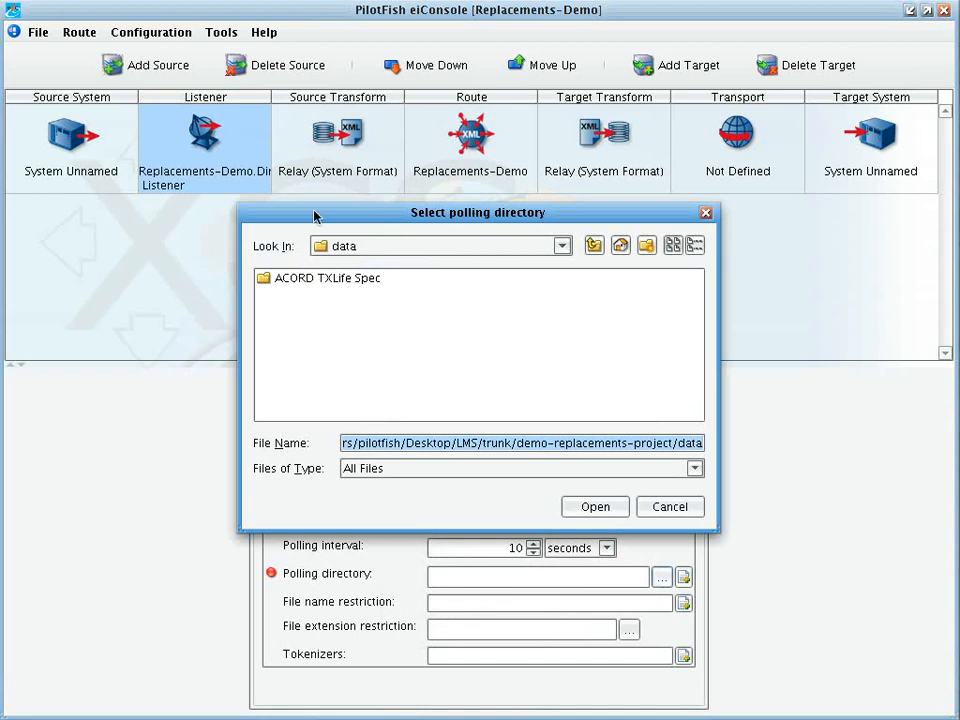
{"action": "left_click", "coordinate": [594, 245]}
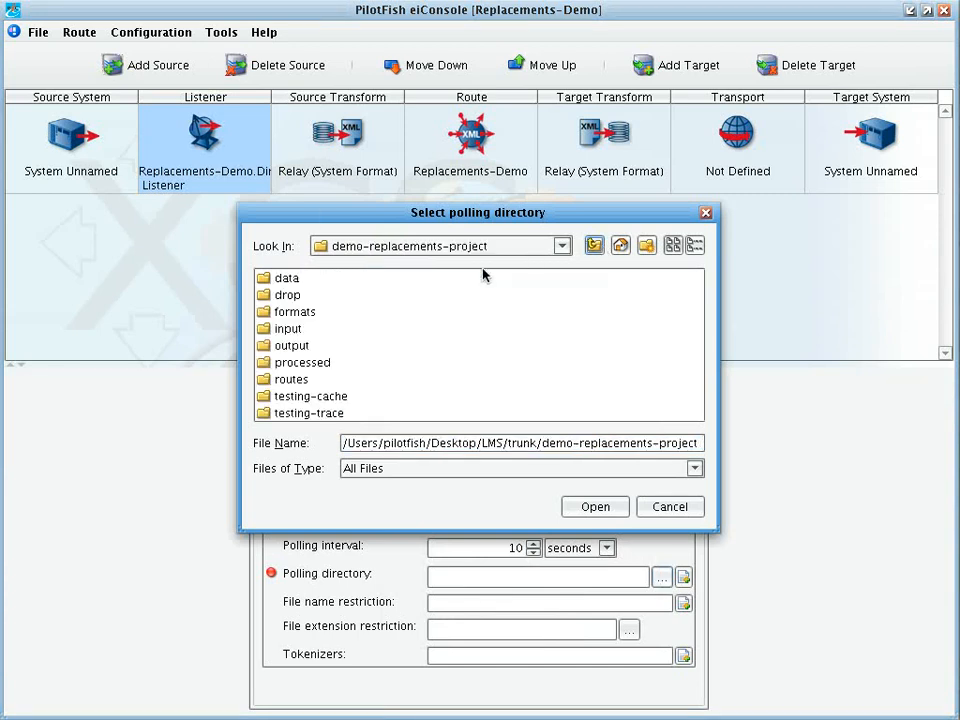
{"action": "left_click", "coordinate": [282, 332]}
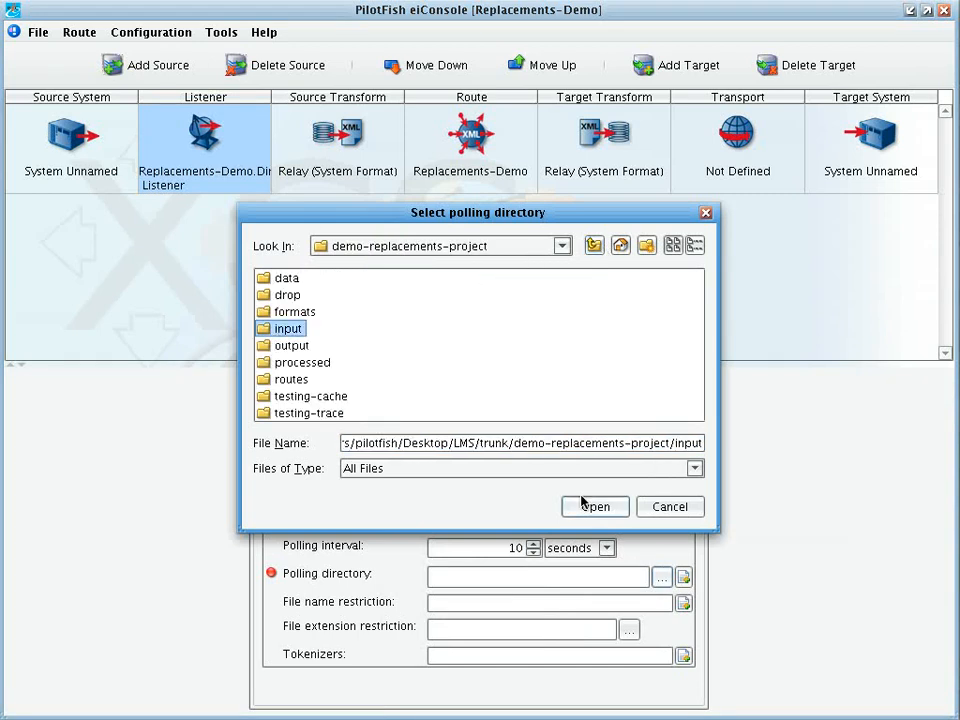
{"action": "left_click", "coordinate": [585, 506]}
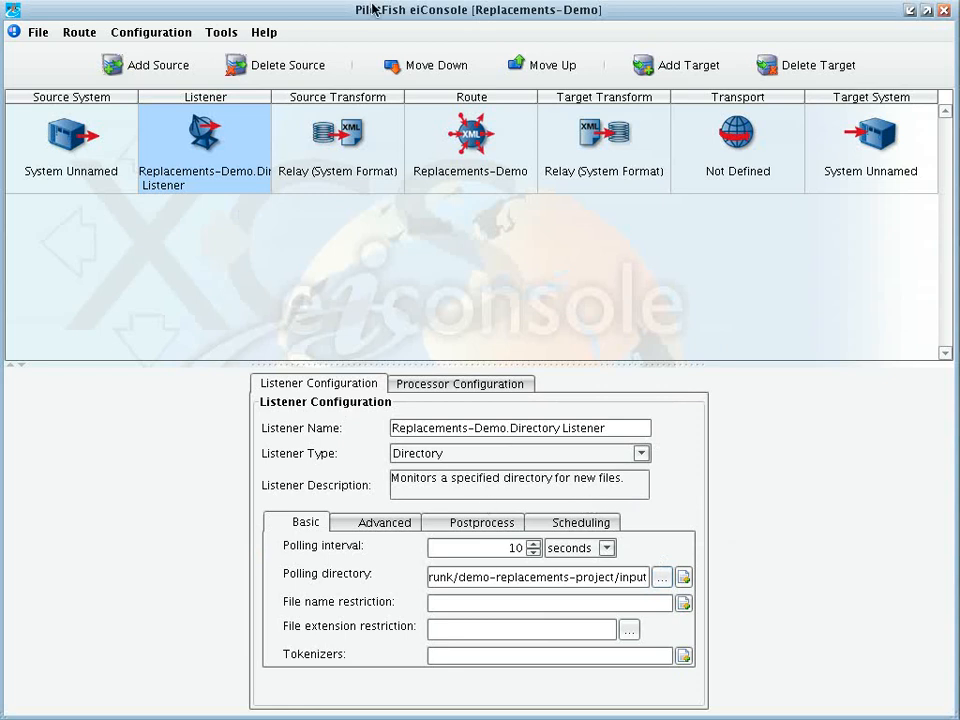
Add a source transform format named TranformToXML that uses the Delimited and Fixed-Width File transformation module
{"action": "left_click", "coordinate": [370, 168]}
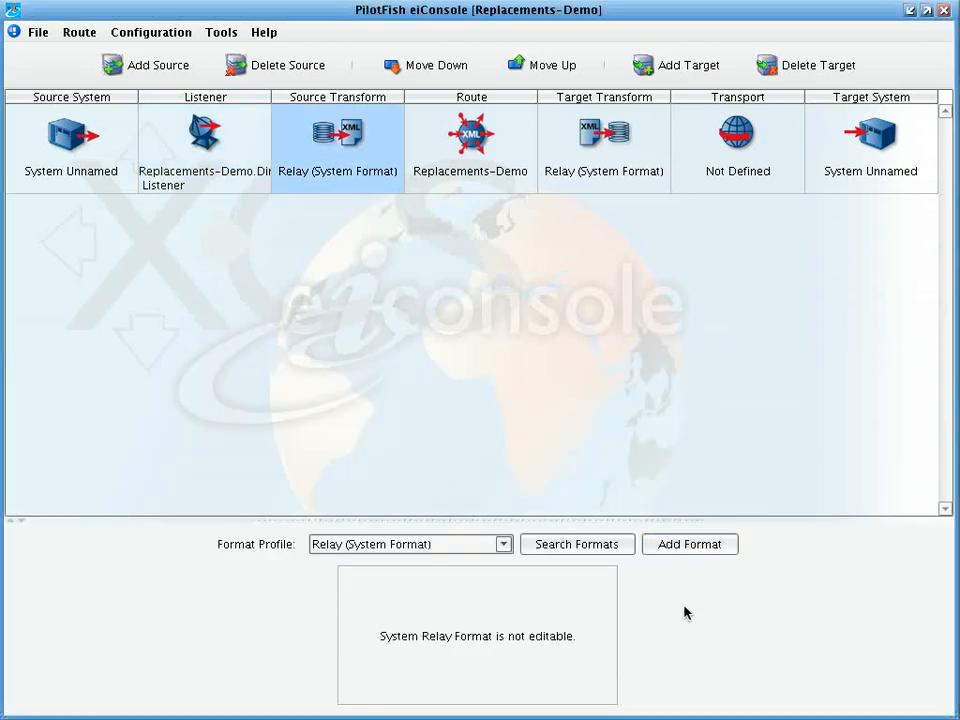
{"action": "left_click", "coordinate": [690, 550]}
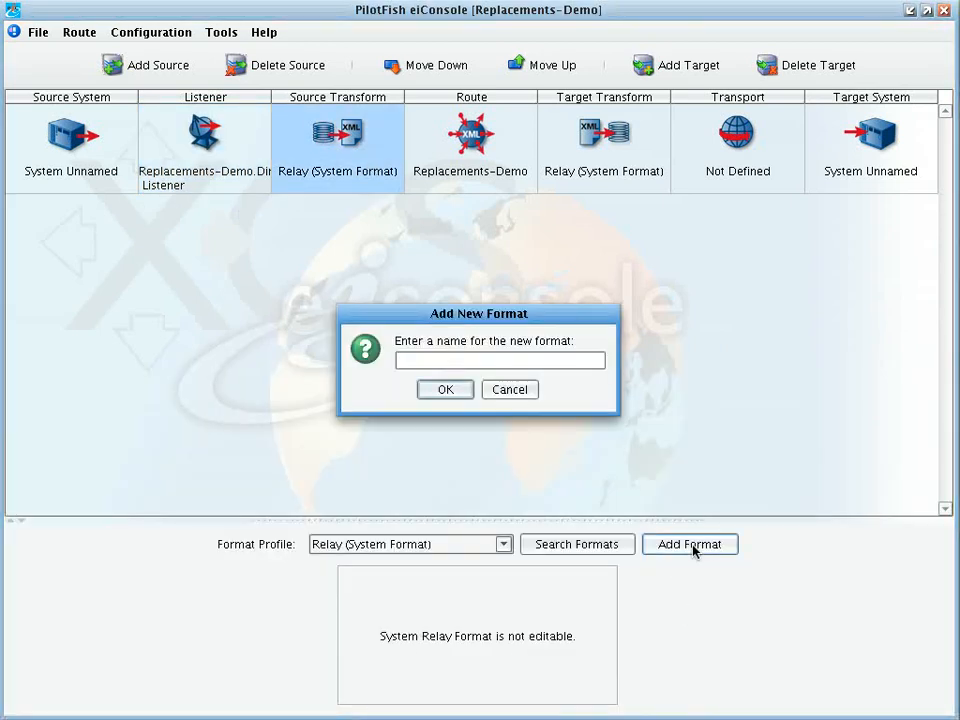
{"action": "type", "text": "TranformToXML"}
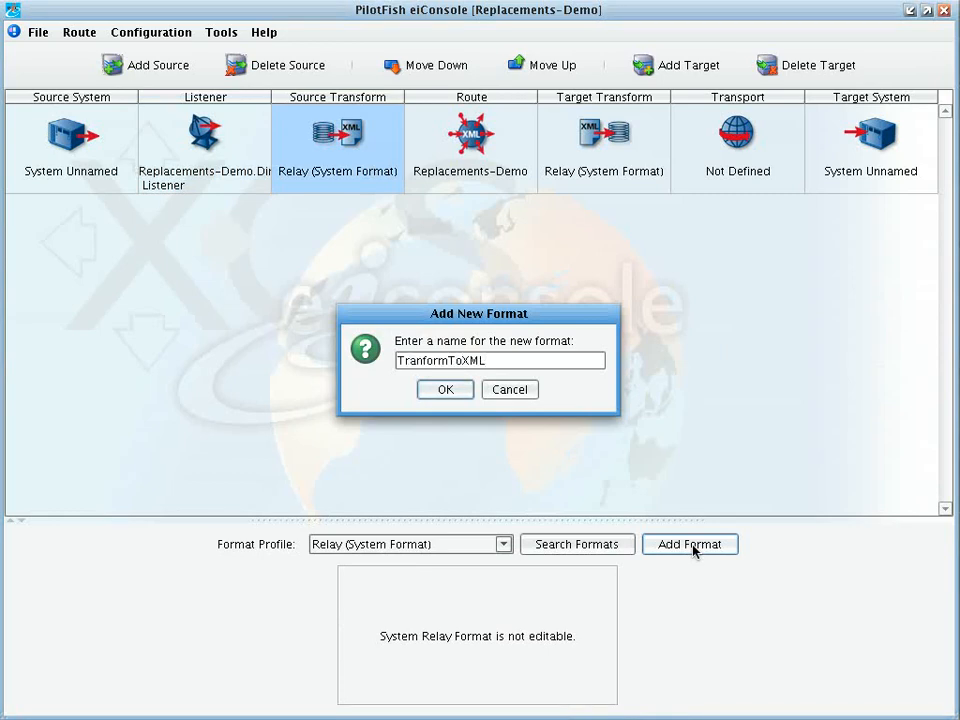
{"action": "key", "text": "Return"}
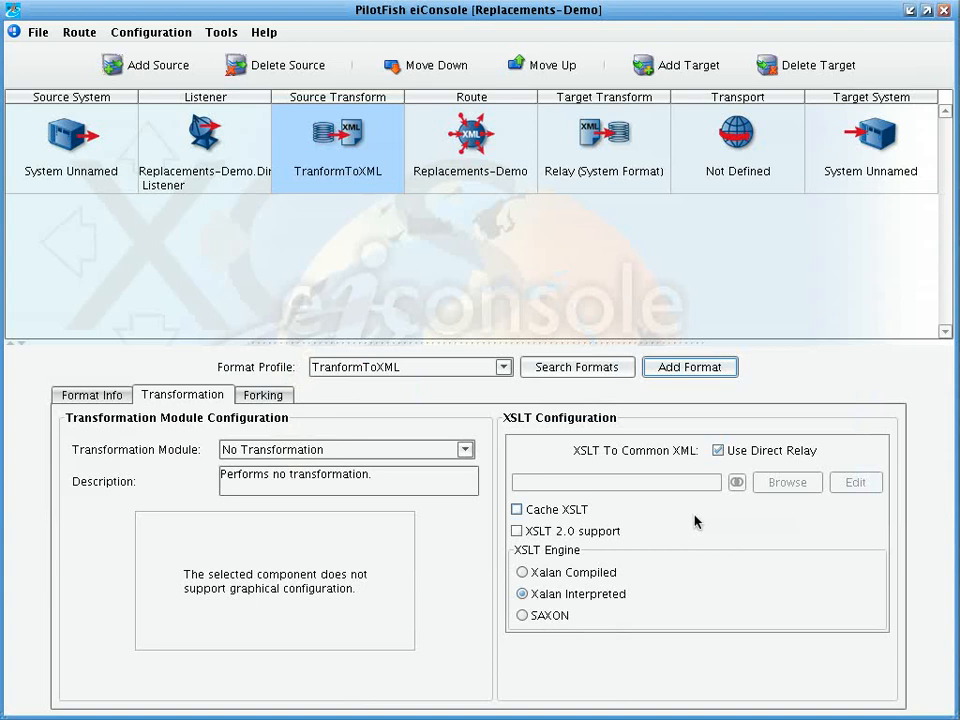
{"action": "left_click", "coordinate": [343, 449]}
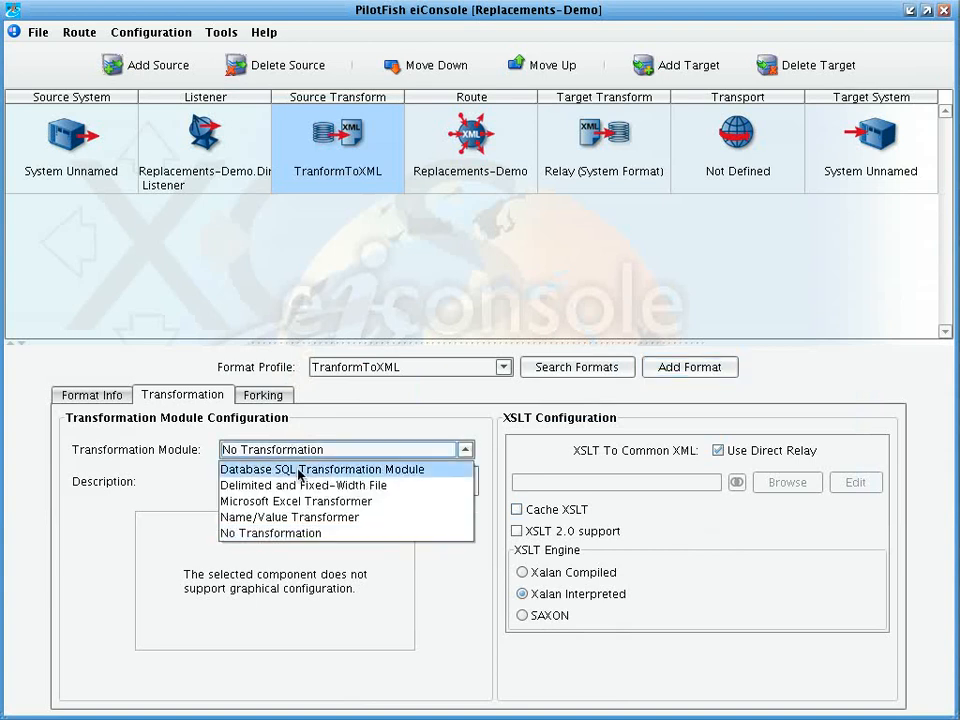
{"action": "left_click", "coordinate": [301, 486]}
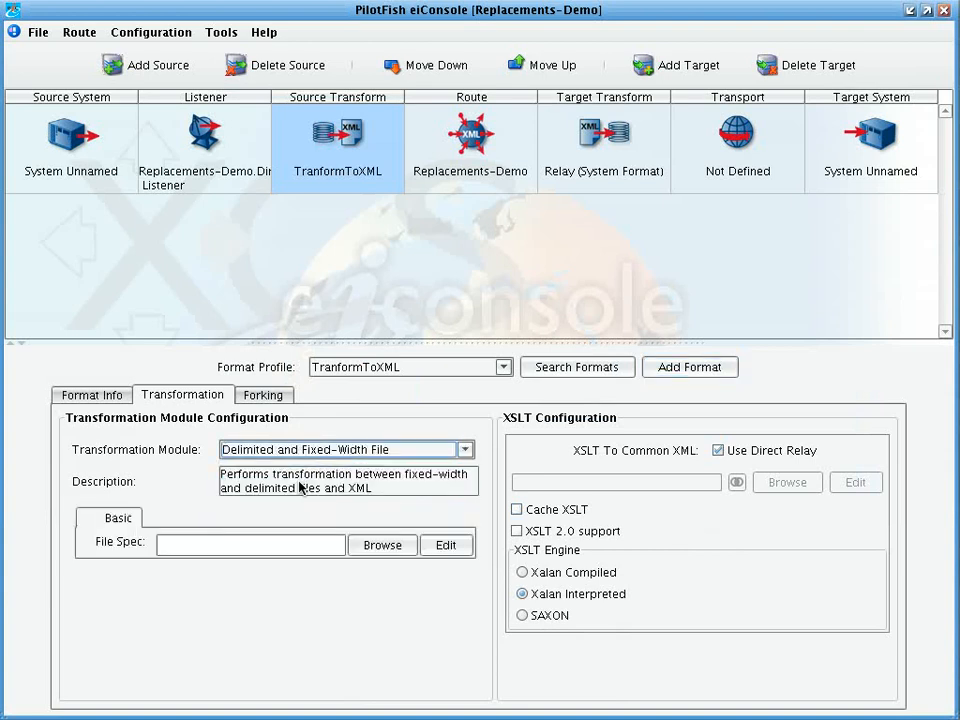
Create a file spec by importing field names from the tab-delimited replacement-input.txt, and load that file as the test file
{"action": "left_click", "coordinate": [441, 545]}
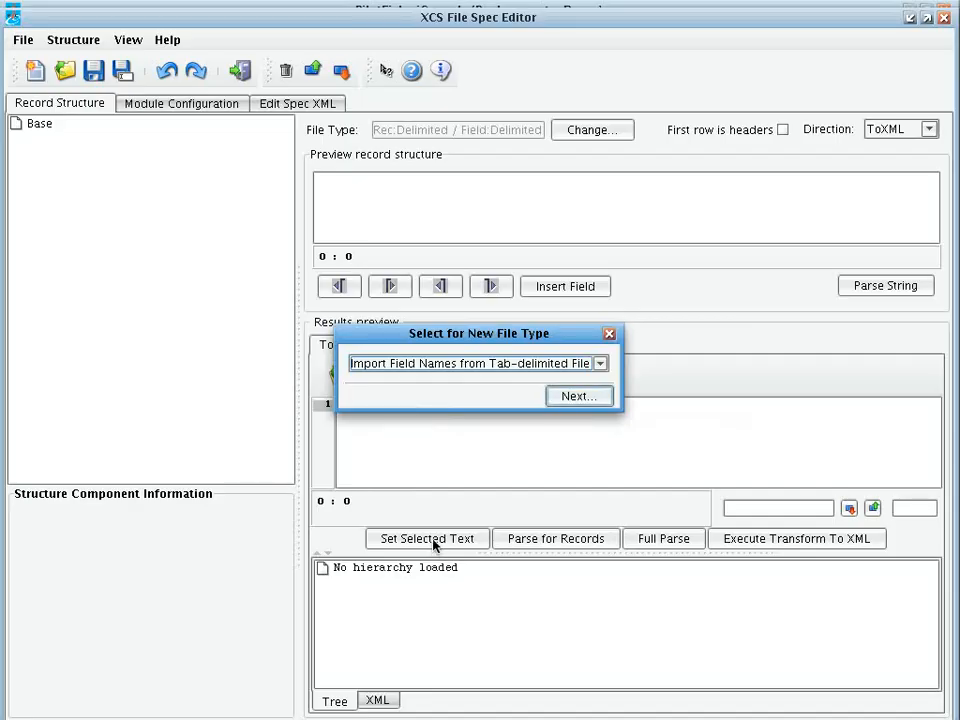
{"action": "left_click", "coordinate": [433, 363]}
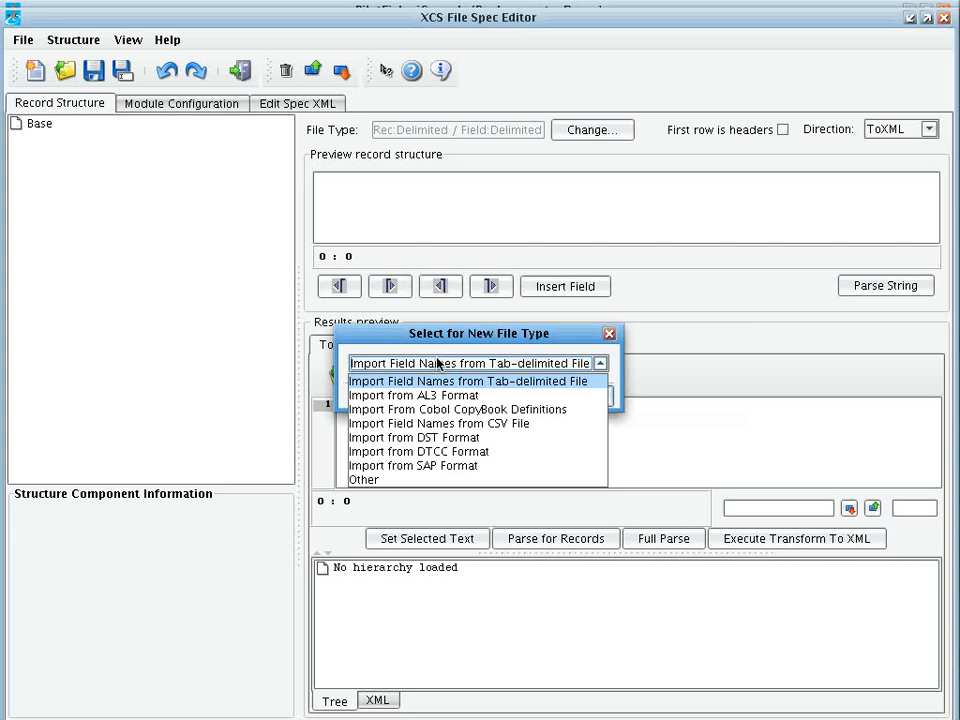
{"action": "left_click", "coordinate": [437, 363]}
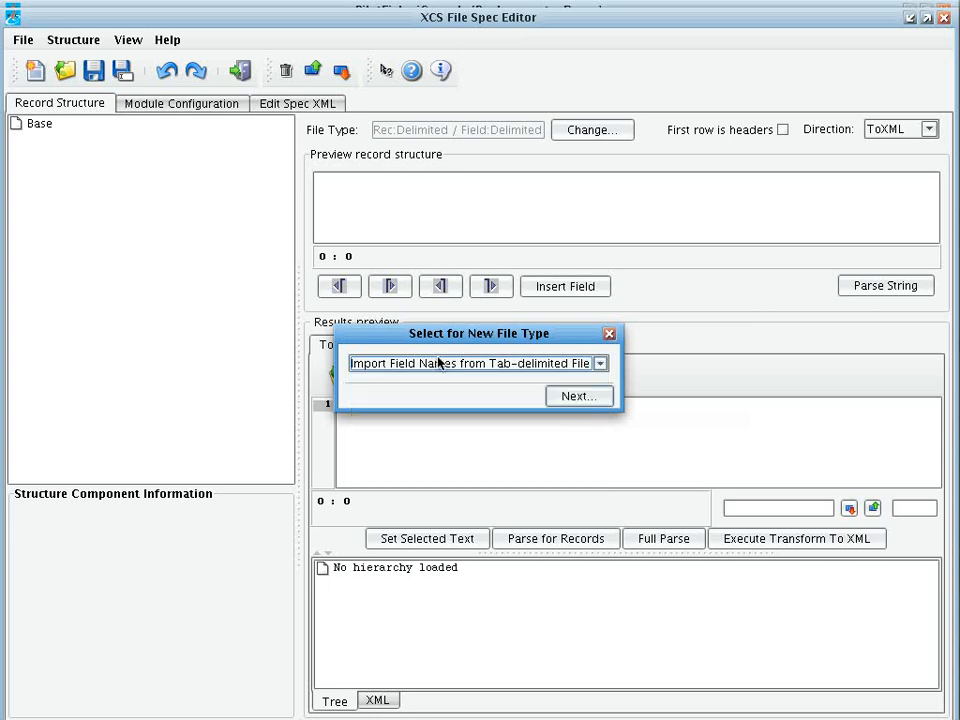
{"action": "left_click", "coordinate": [595, 404]}
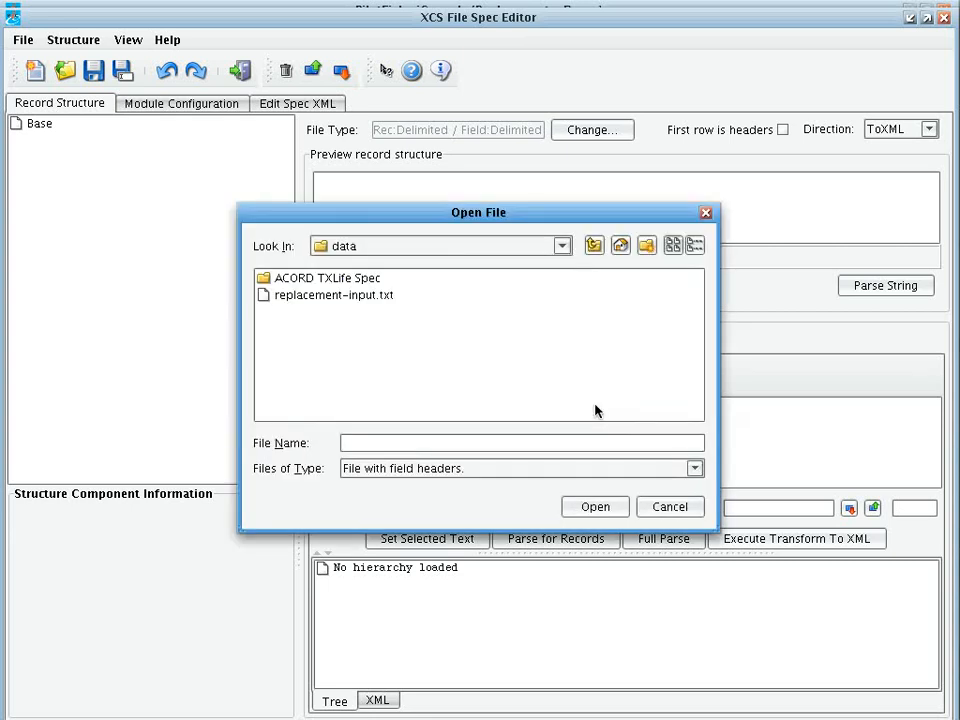
{"action": "left_click", "coordinate": [308, 297]}
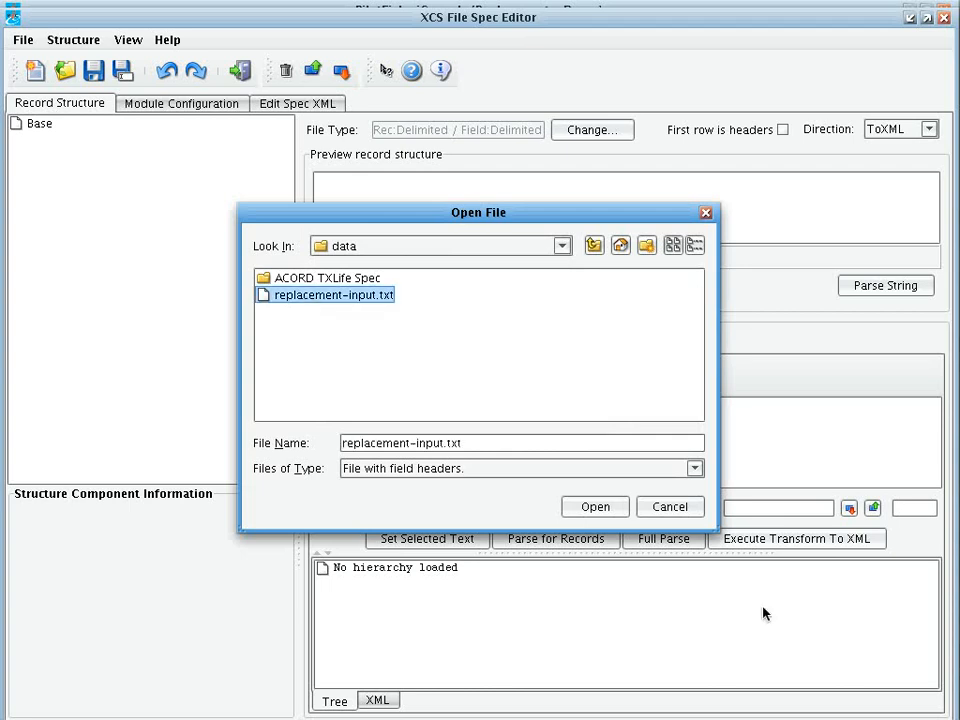
{"action": "left_click", "coordinate": [595, 506]}
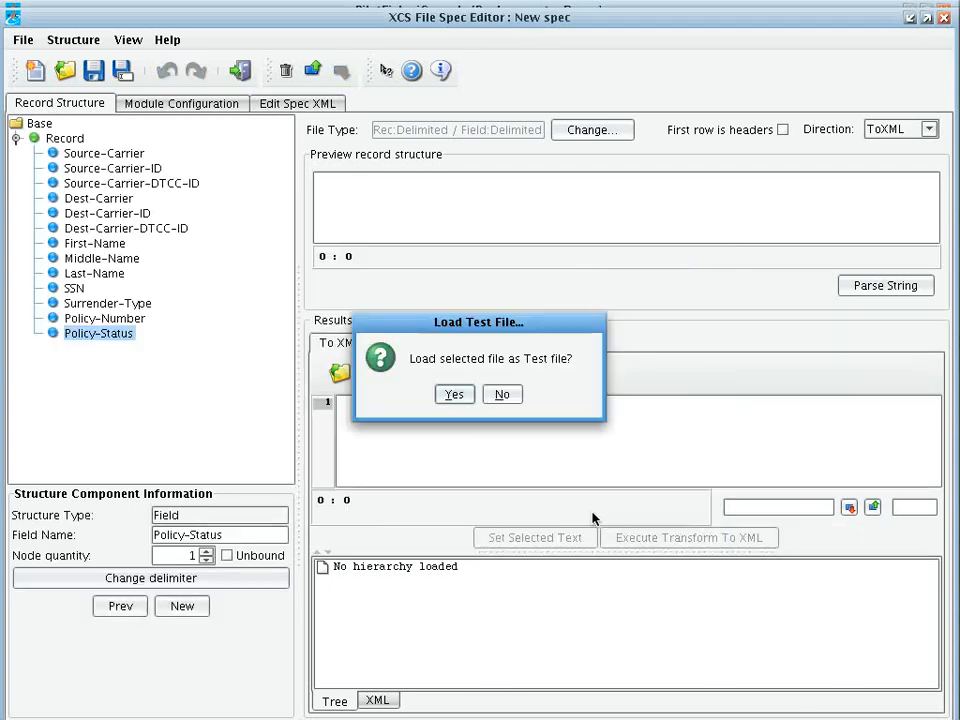
{"action": "left_click", "coordinate": [454, 394]}
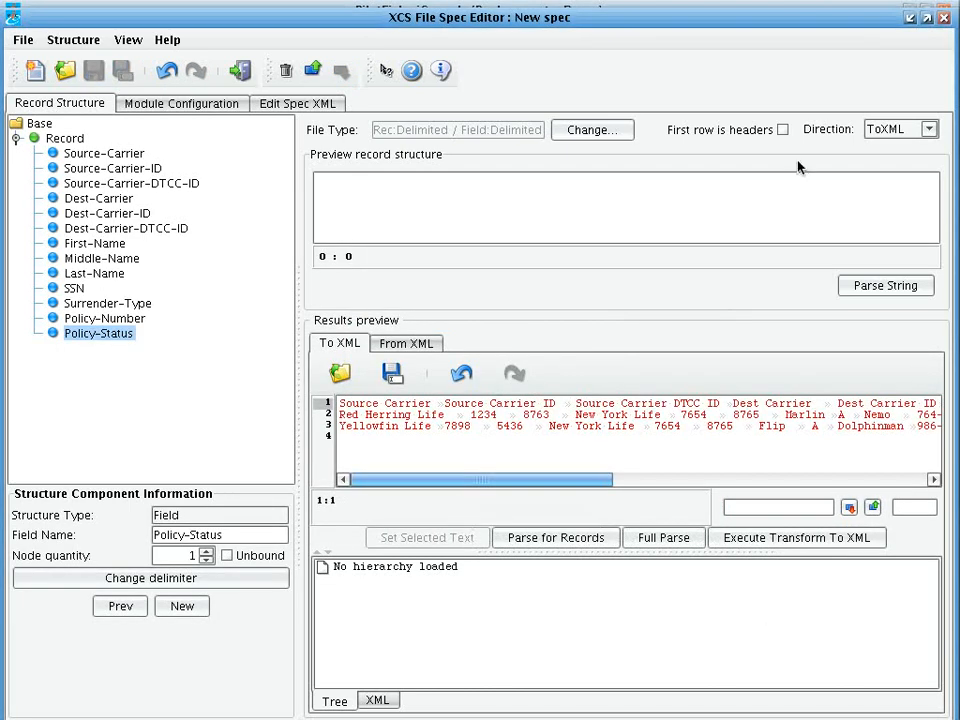
Treat the first row as headers, then execute the transform to XML and examine the result as tree and XML
{"action": "left_click", "coordinate": [783, 130]}
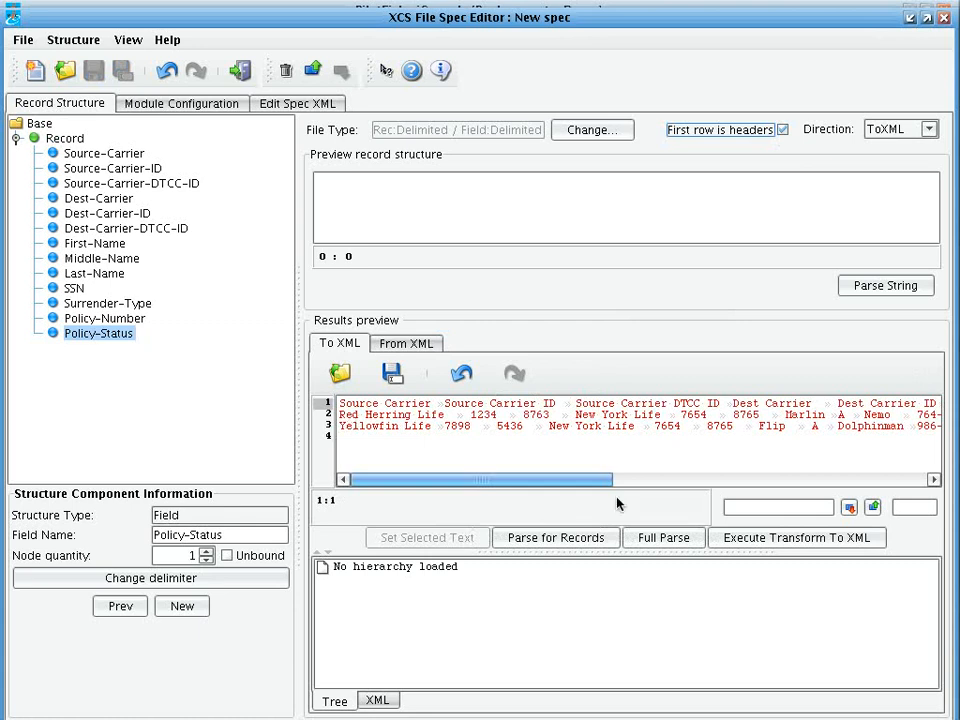
{"action": "left_click", "coordinate": [829, 540]}
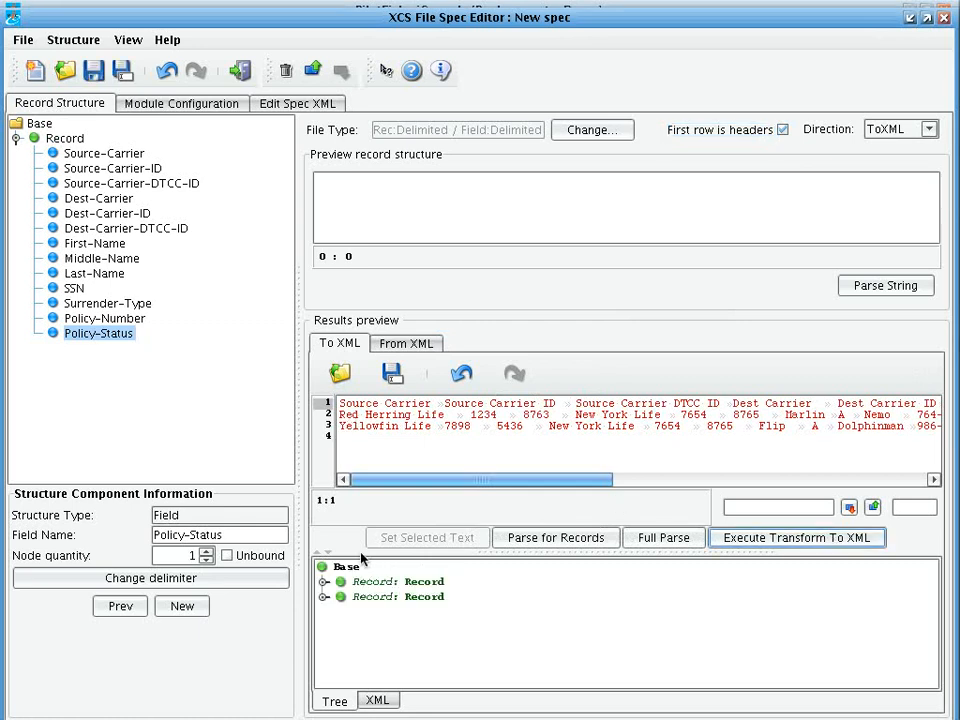
{"action": "left_click", "coordinate": [322, 581]}
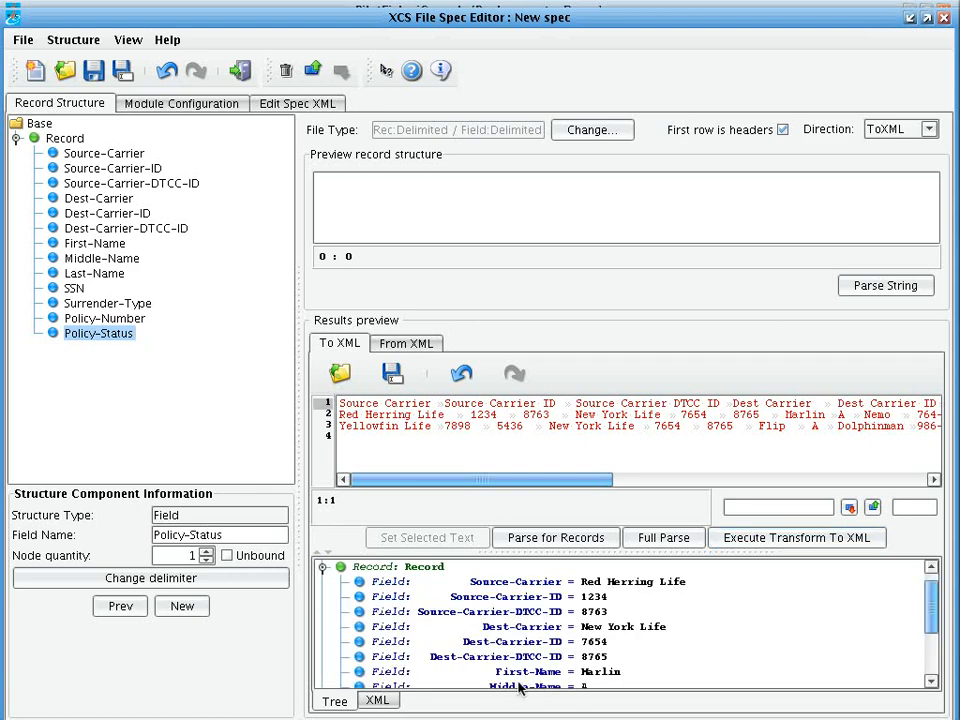
{"action": "scroll", "coordinate": [445, 684], "scroll_direction": "down", "scroll_amount": 3}
{"action": "left_click", "coordinate": [377, 700]}
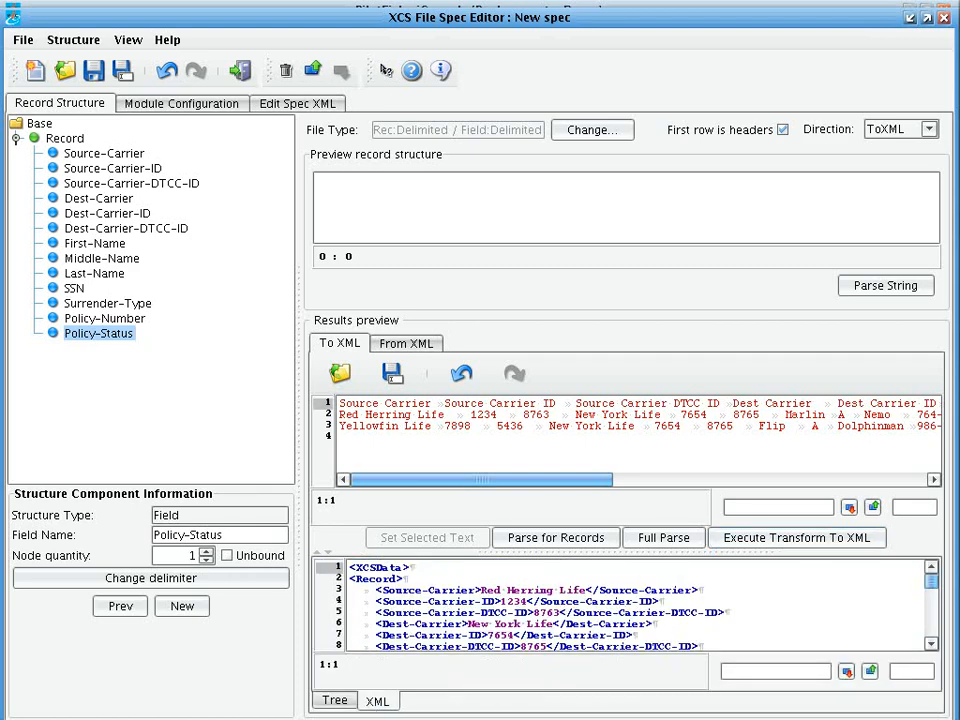
Exit the file spec editor, saving the spec as Replacements-Spec
{"action": "left_click", "coordinate": [240, 71]}
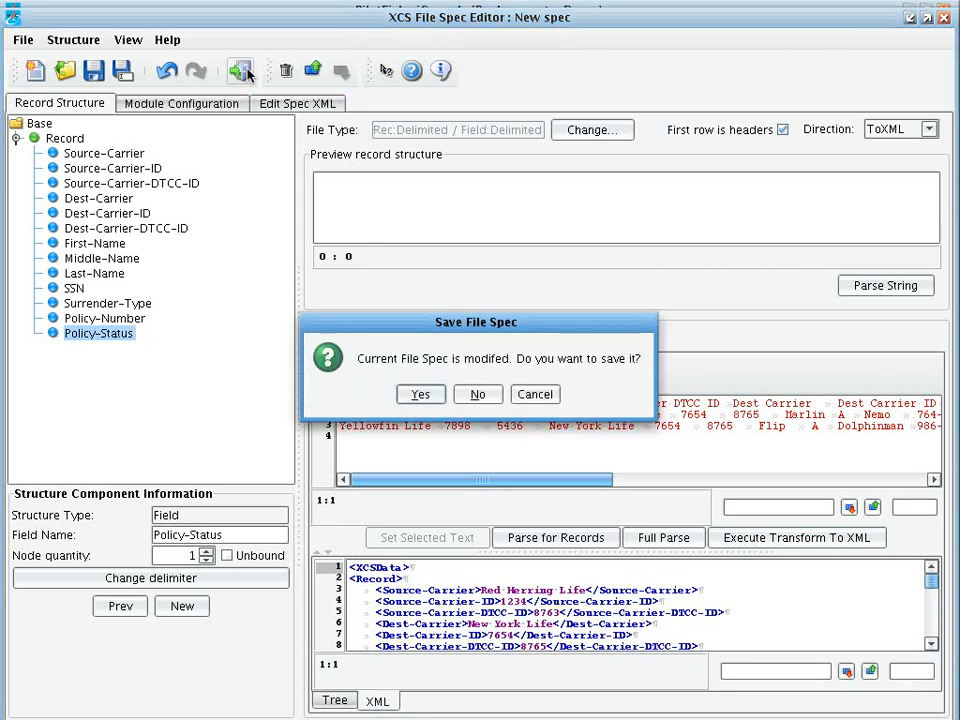
{"action": "left_click", "coordinate": [421, 395]}
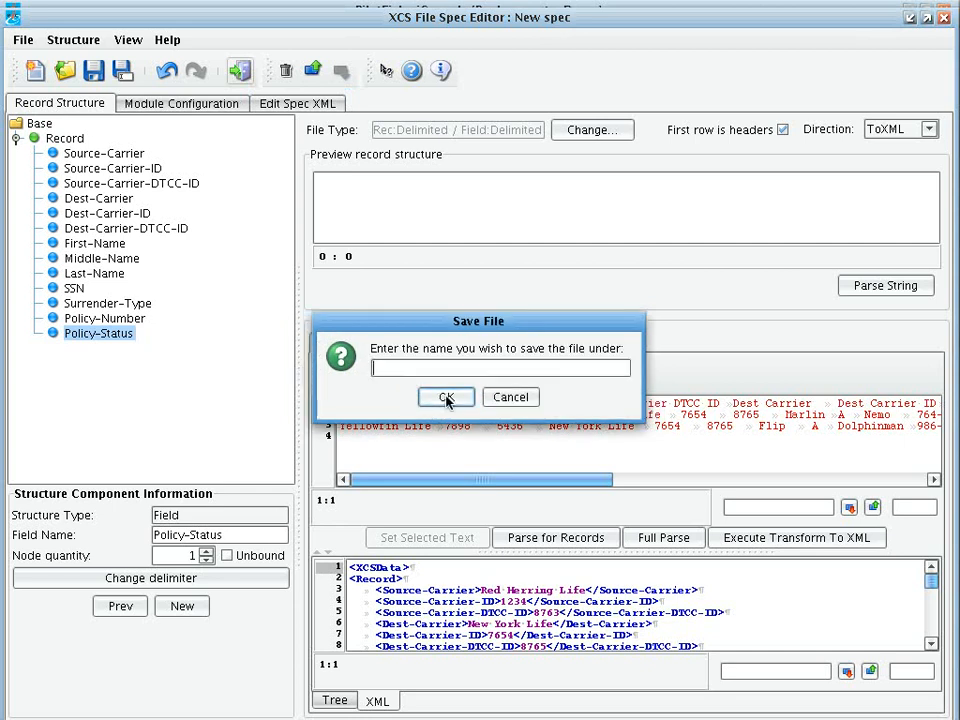
{"action": "type", "text": "Replacements-S"}
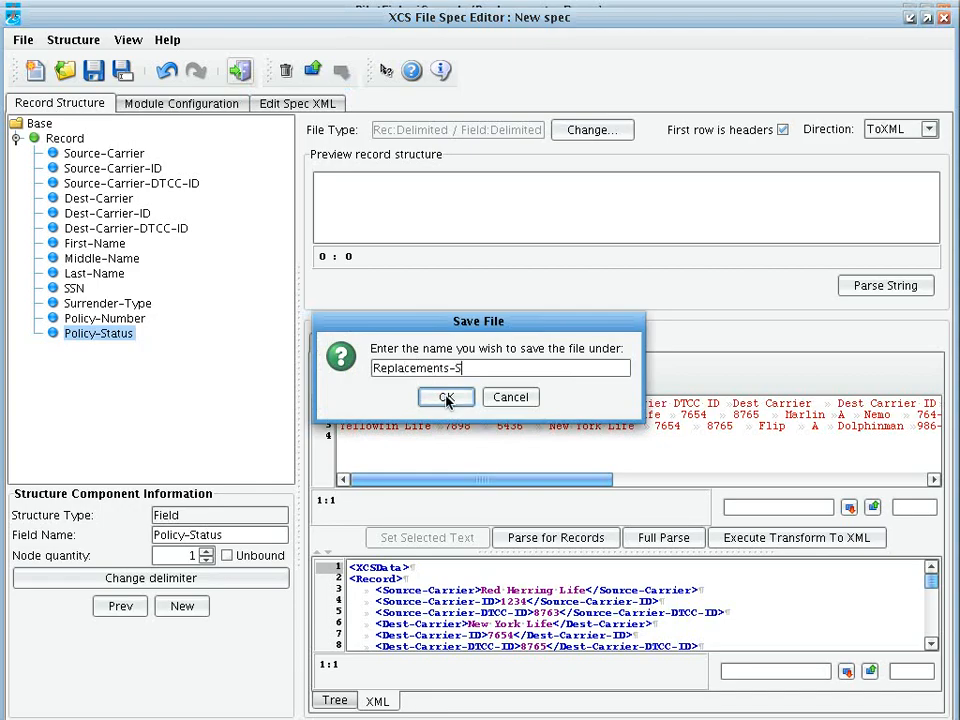
{"action": "type", "text": "pec"}
{"action": "left_click", "coordinate": [446, 397]}
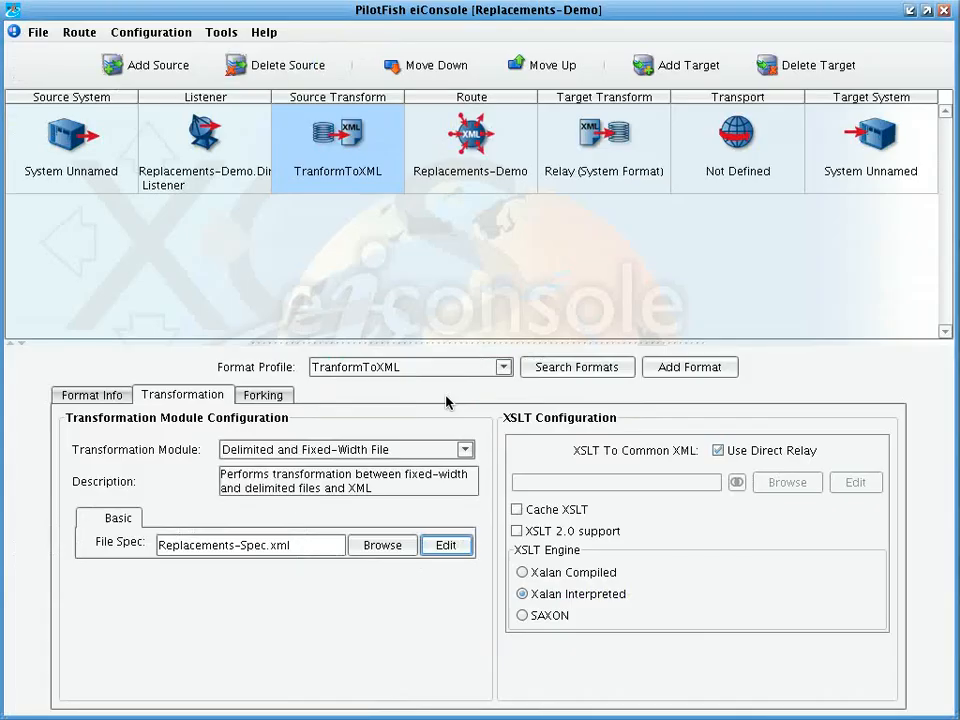
Configure XPath Forking for the TranformToXML format with the XPath expression //Record
{"action": "left_click", "coordinate": [274, 398]}
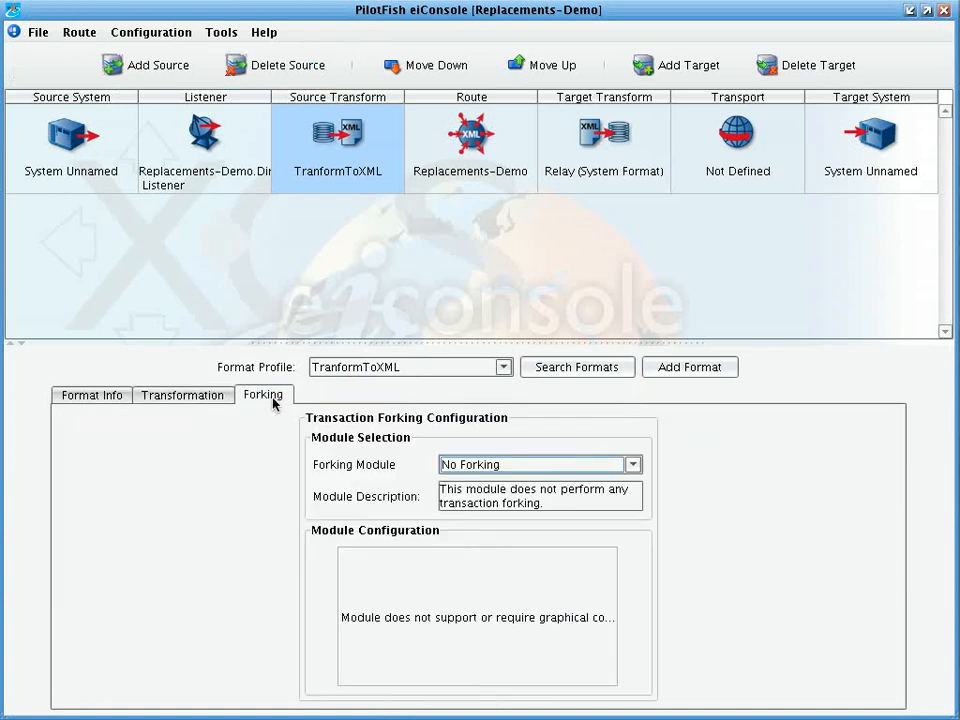
{"action": "left_click", "coordinate": [530, 465]}
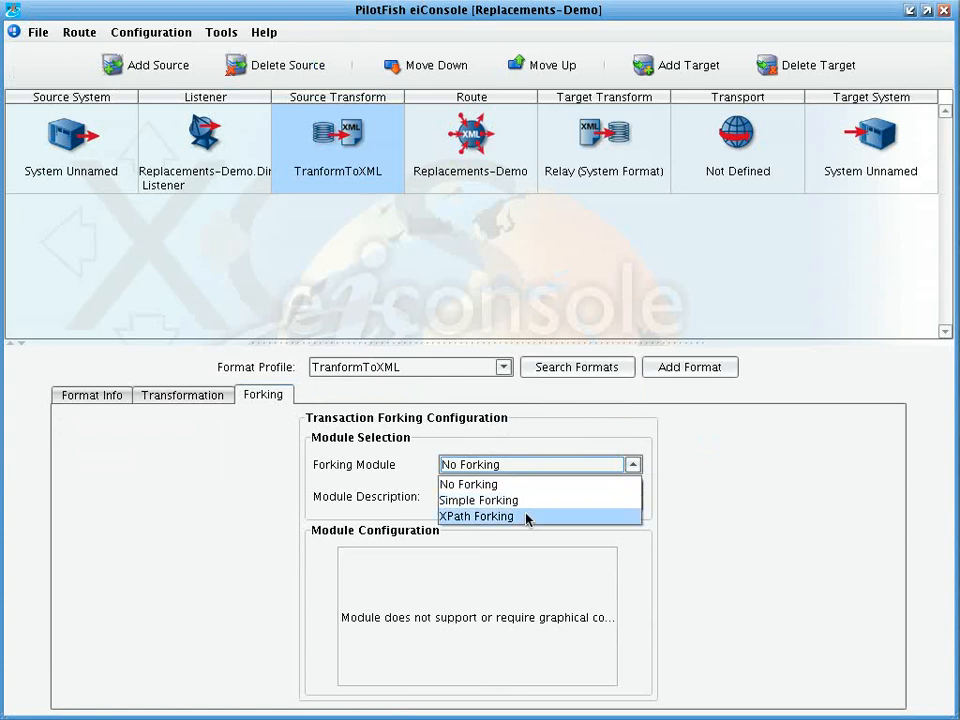
{"action": "left_click", "coordinate": [527, 516]}
{"action": "left_click", "coordinate": [514, 516]}
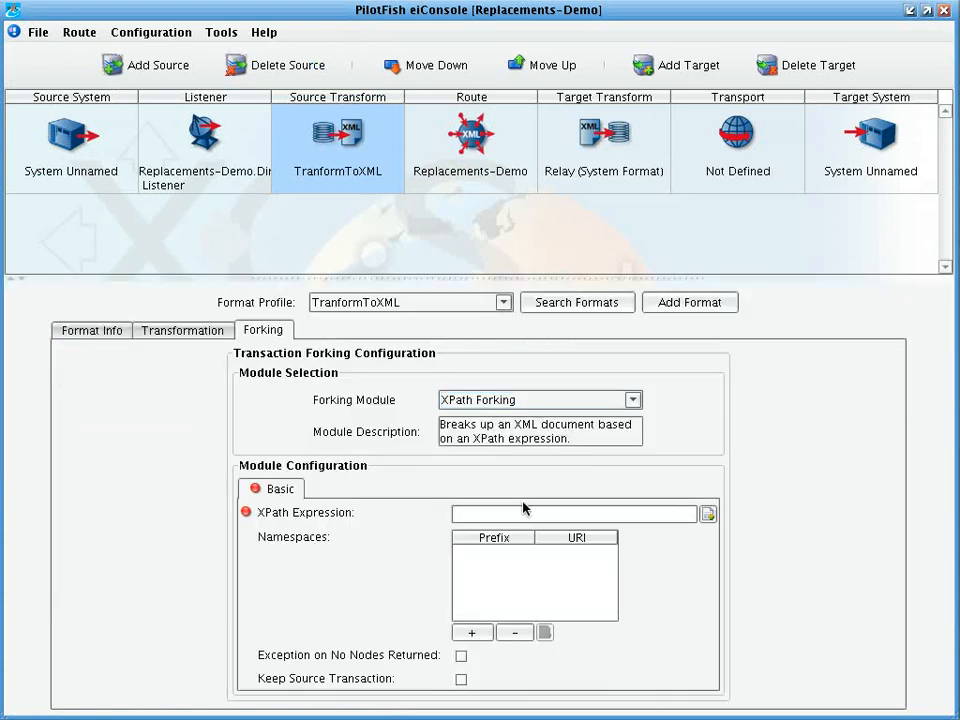
{"action": "type", "text": "//Record"}
Switch the Replacements-Demo route to testing mode, saving the changes to the route and its associated formats
{"action": "left_click", "coordinate": [81, 32]}
{"action": "left_click", "coordinate": [95, 50]}
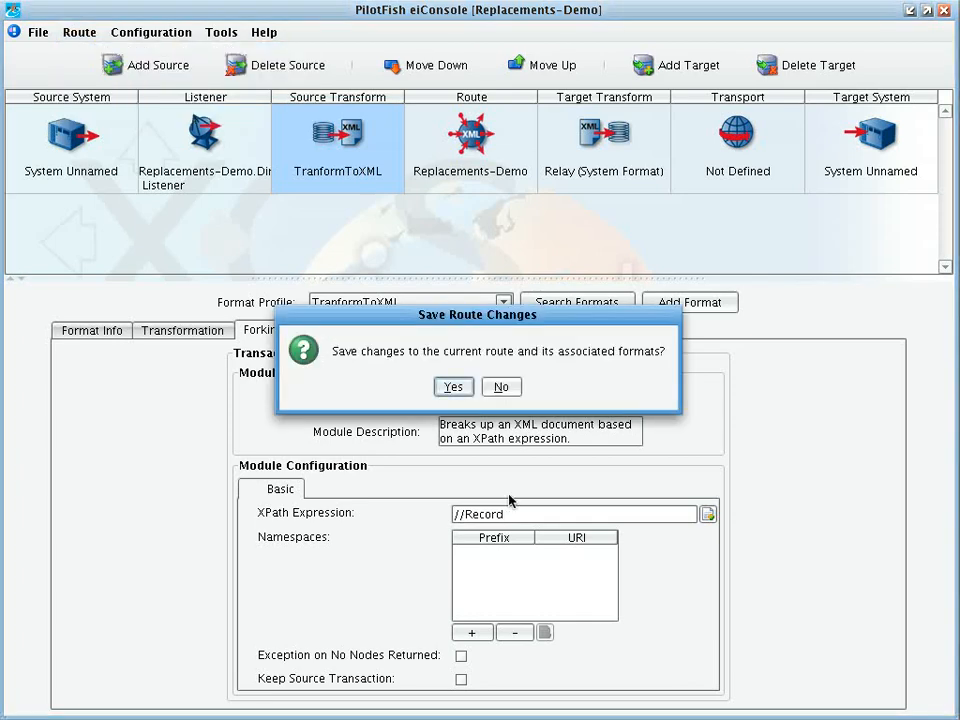
{"action": "left_click", "coordinate": [454, 387]}
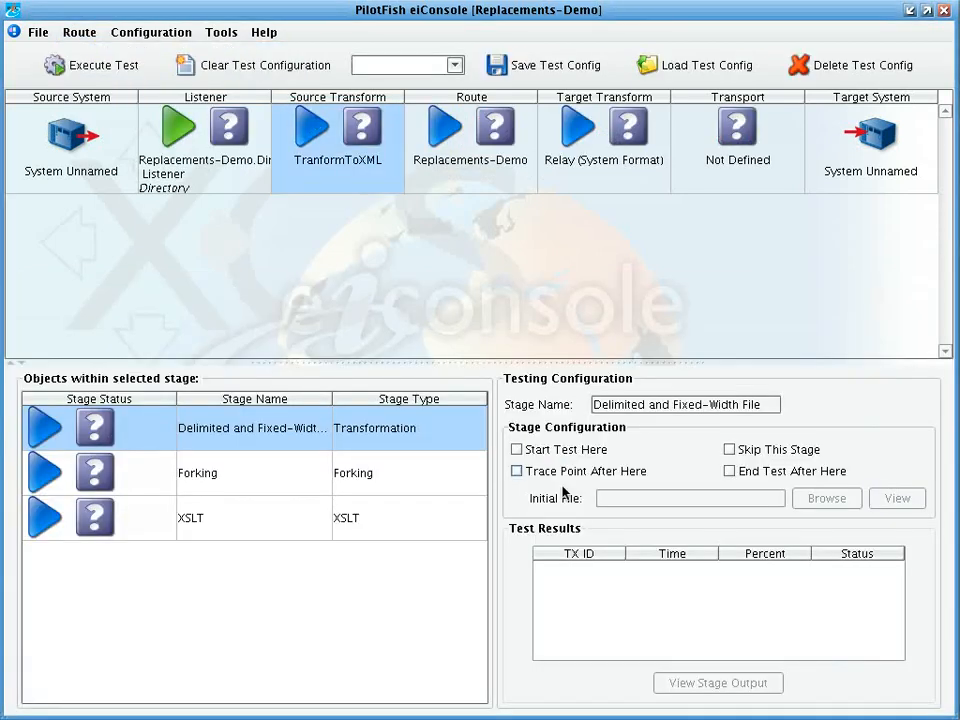
Set the test to start at the Delimited and Fixed-Width File transformation and end after the XSLT stage of TranformToXML
{"action": "left_click", "coordinate": [553, 449]}
{"action": "left_click", "coordinate": [327, 478]}
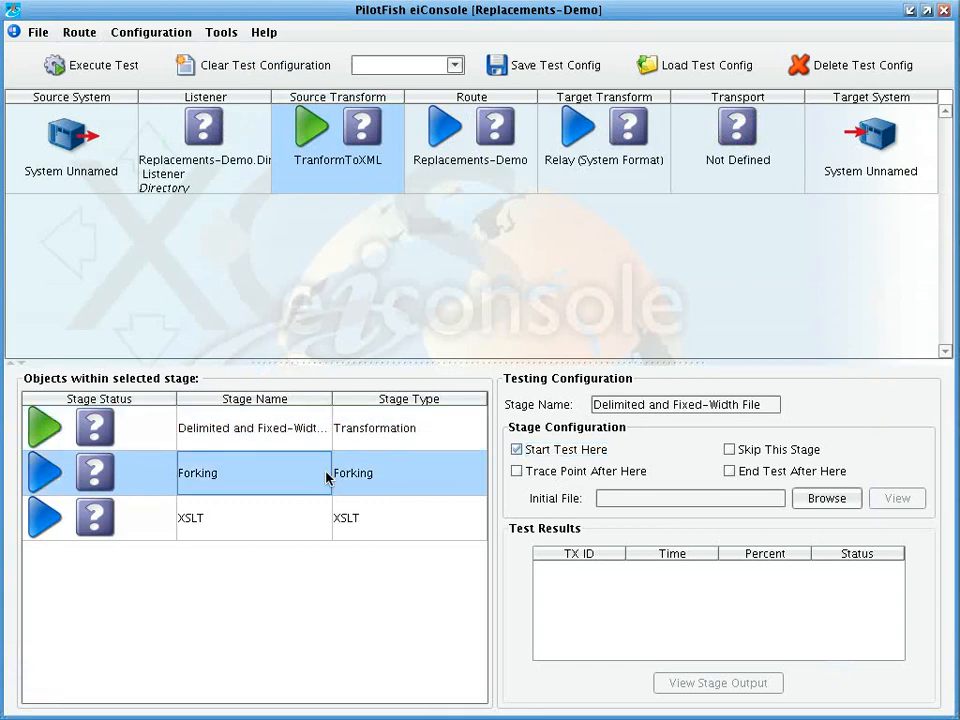
{"action": "left_click", "coordinate": [390, 507]}
{"action": "left_click", "coordinate": [786, 484]}
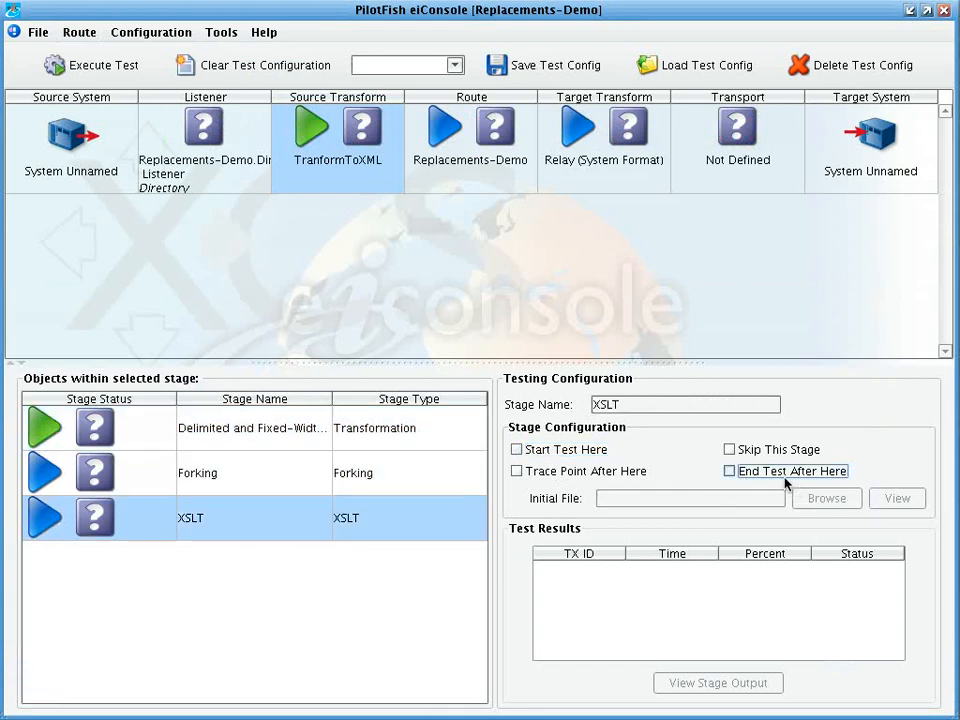
Execute the test with replacement-input.txt from the data folder as the starting file
{"action": "left_click", "coordinate": [92, 66]}
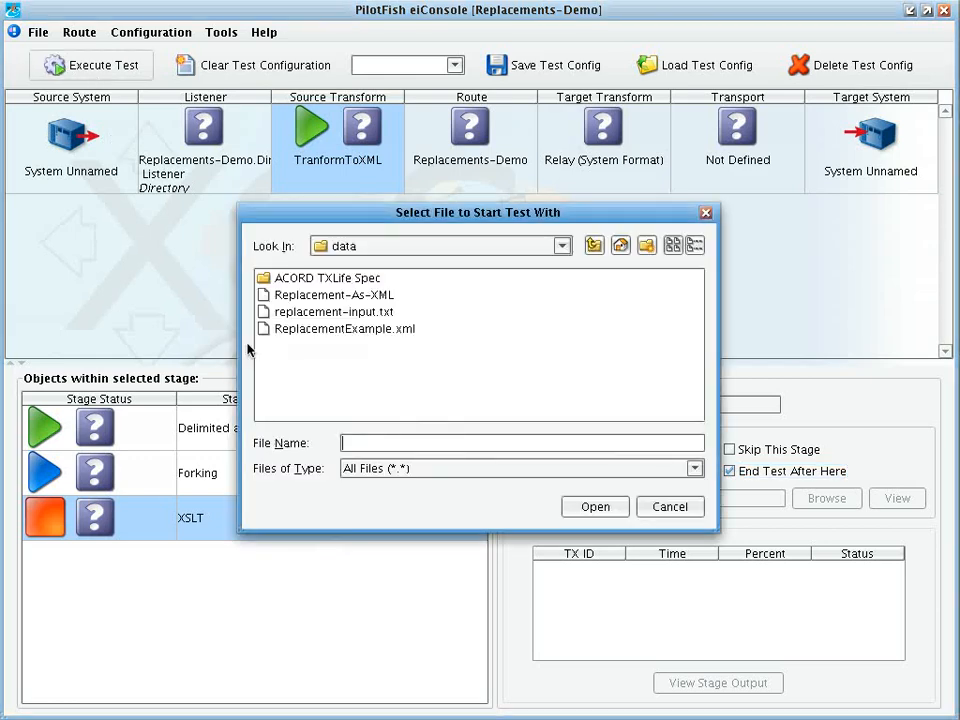
{"action": "left_click", "coordinate": [332, 312]}
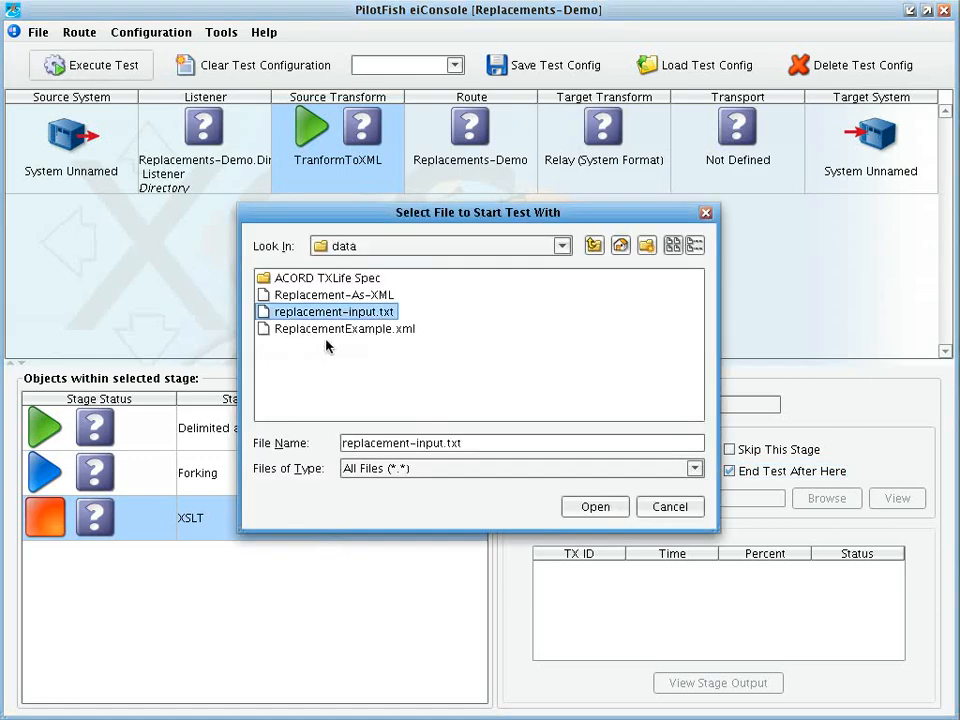
{"action": "left_click", "coordinate": [596, 507]}
Examine the XML output of the Delimited and Fixed-Width File stage and the test results of the Forking stage
{"action": "left_click", "coordinate": [295, 444]}
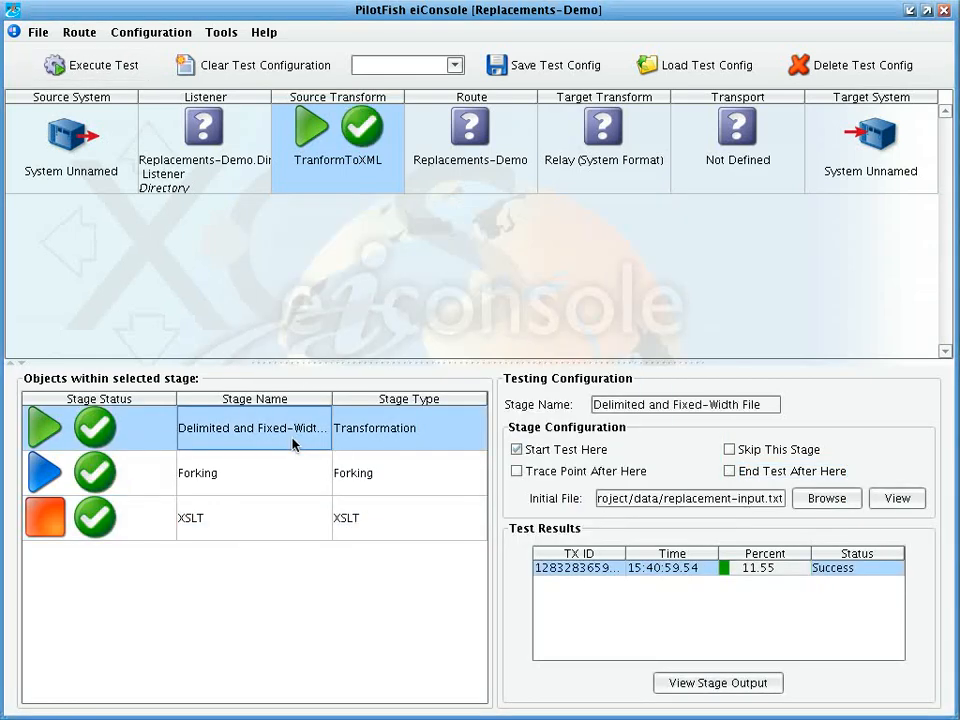
{"action": "double_click", "coordinate": [675, 569]}
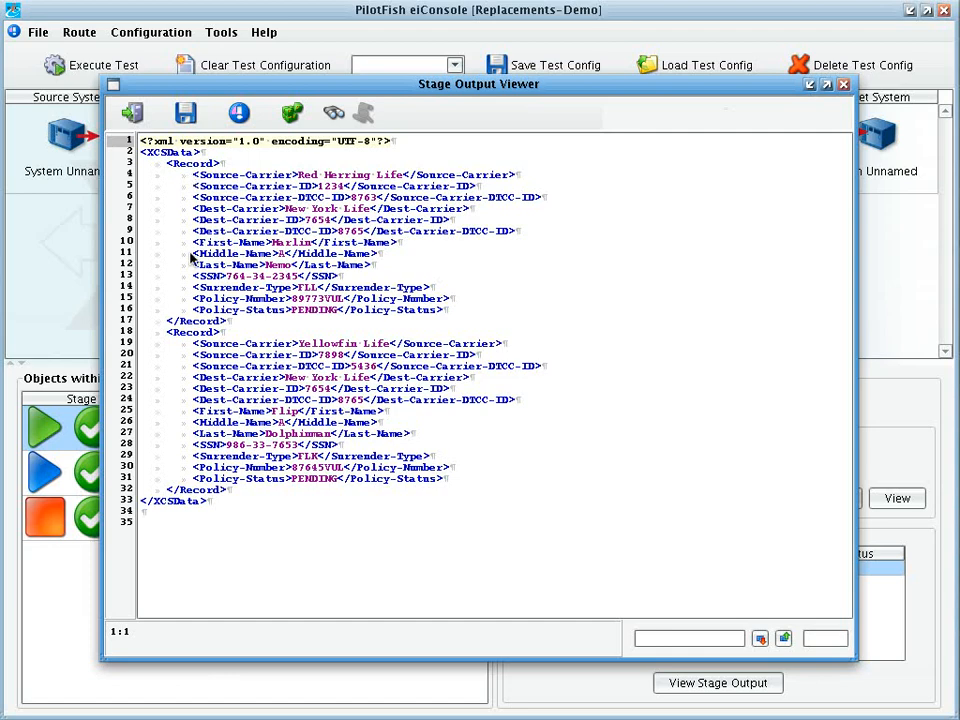
{"action": "left_click", "coordinate": [138, 116]}
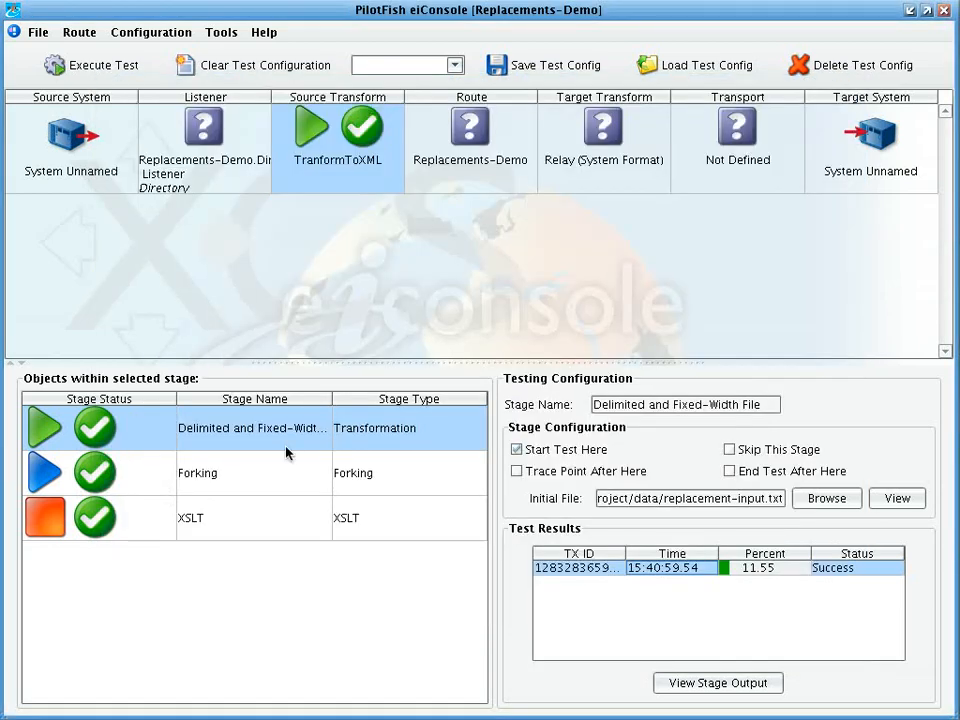
{"action": "left_click", "coordinate": [354, 490]}
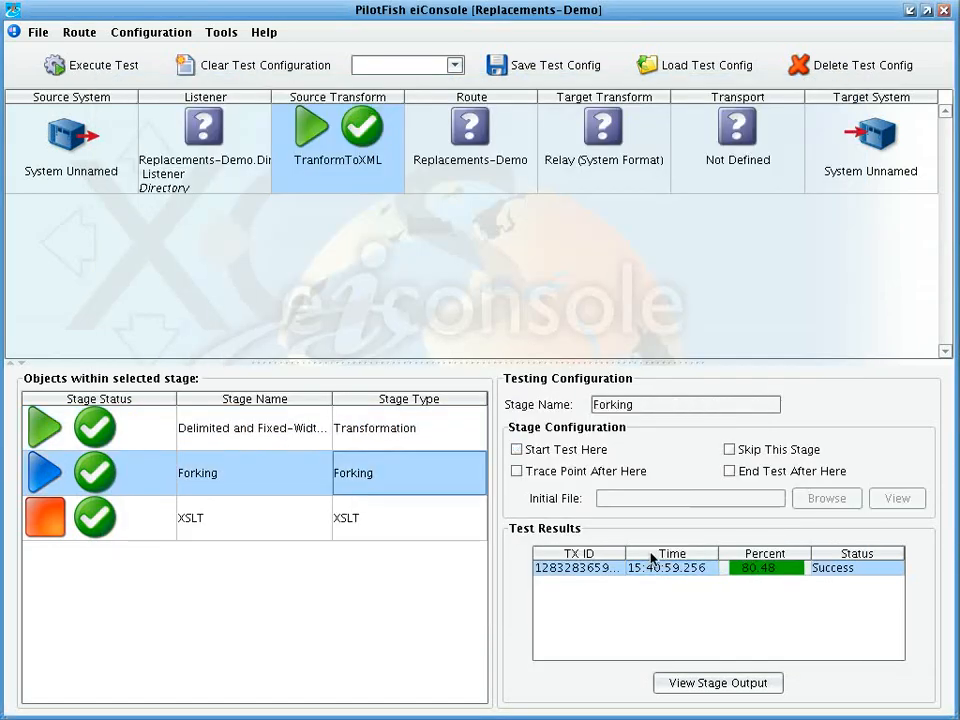
View the first transaction's output at the XSLT stage and save it as Replacement-As-XML in the data folder
{"action": "left_click", "coordinate": [401, 531]}
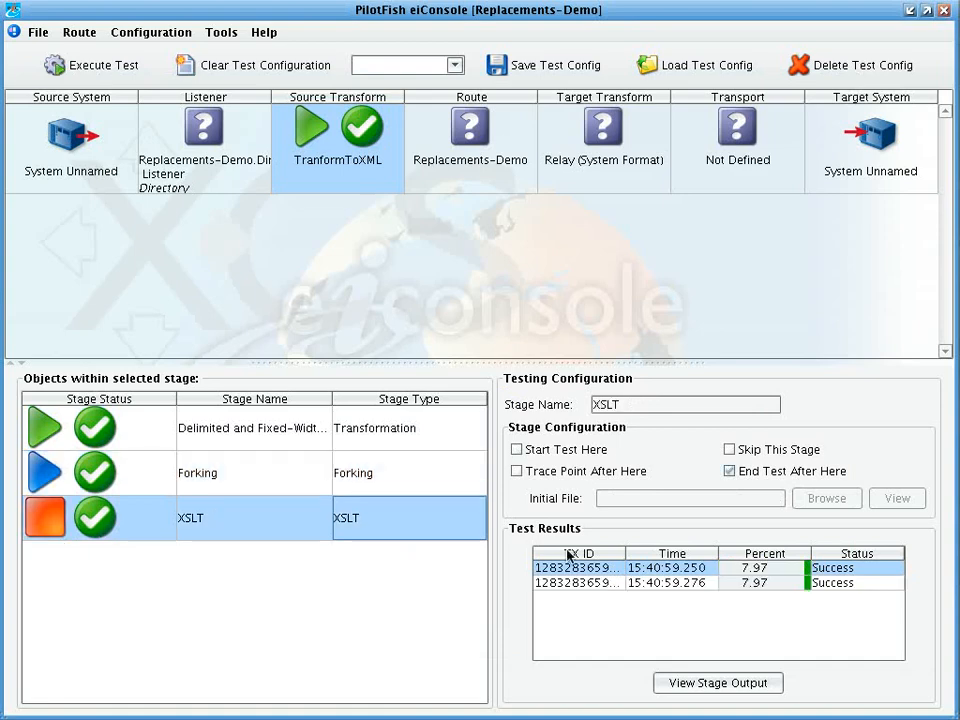
{"action": "double_click", "coordinate": [570, 568]}
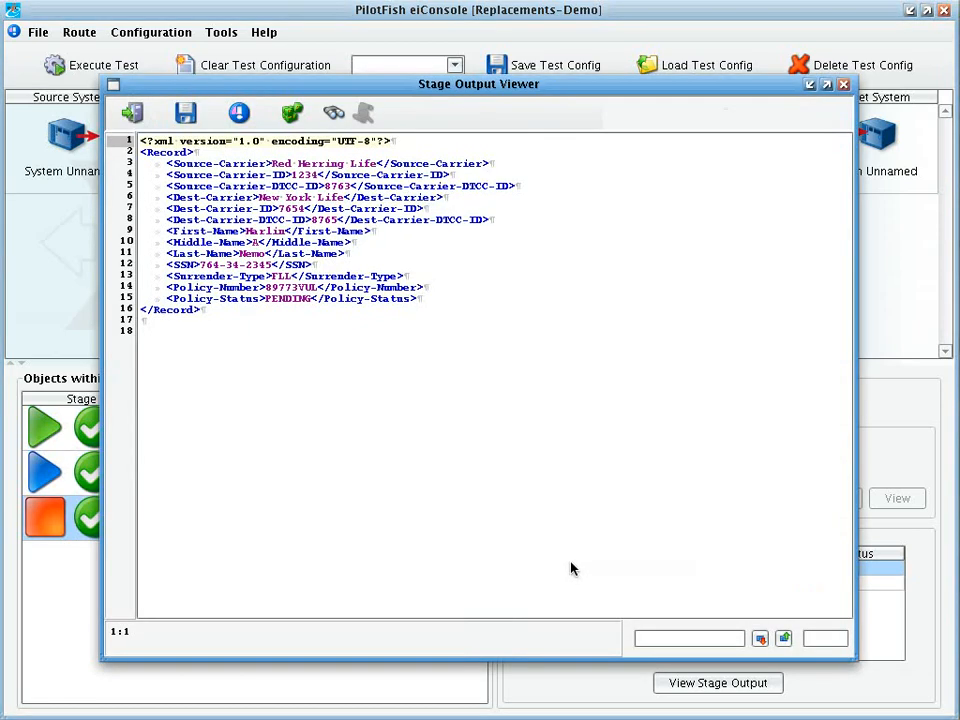
{"action": "left_click", "coordinate": [187, 114]}
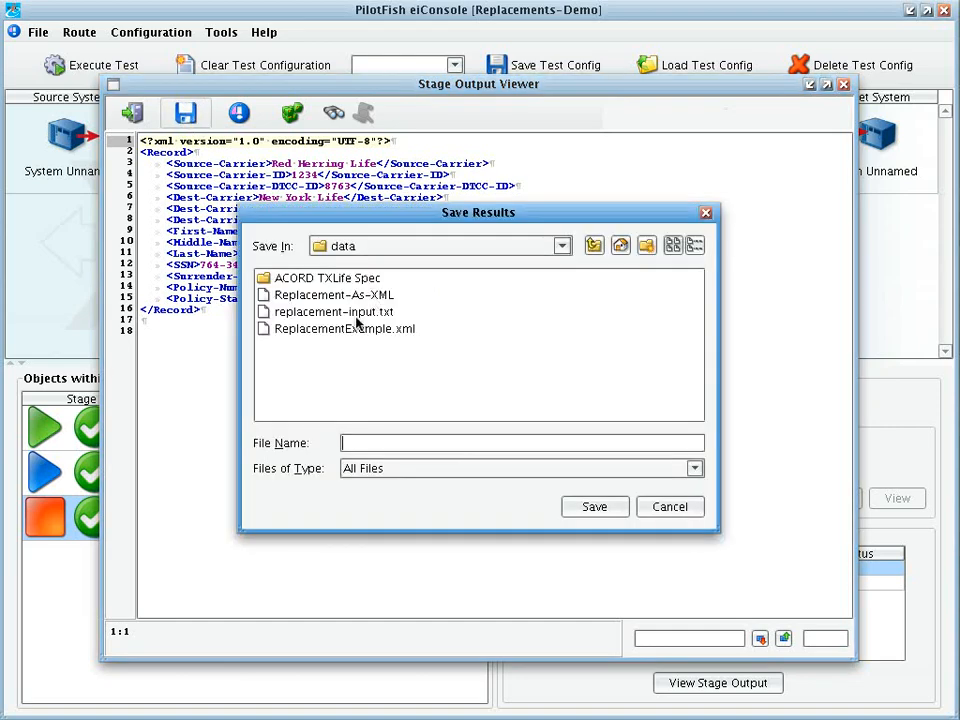
{"action": "left_click", "coordinate": [350, 296]}
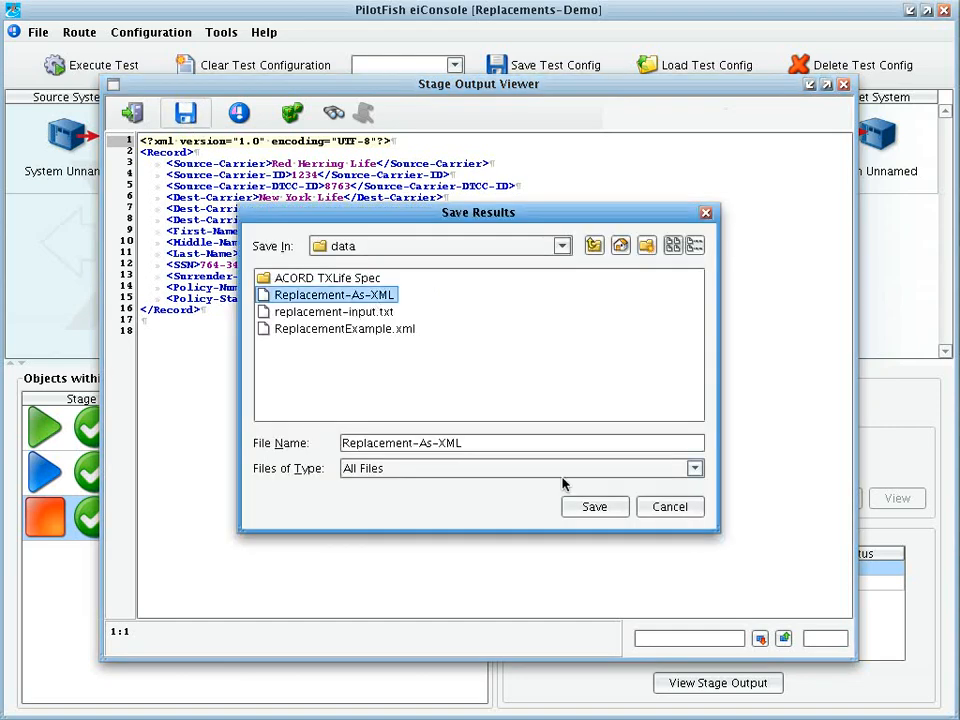
{"action": "left_click", "coordinate": [594, 507]}
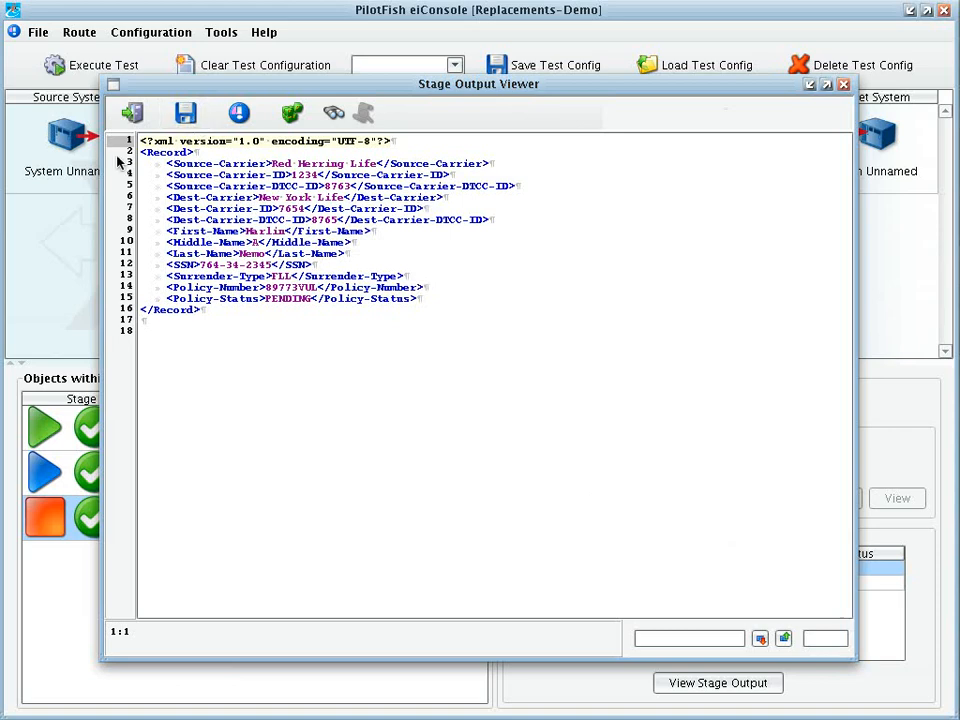
{"action": "left_click", "coordinate": [133, 113]}
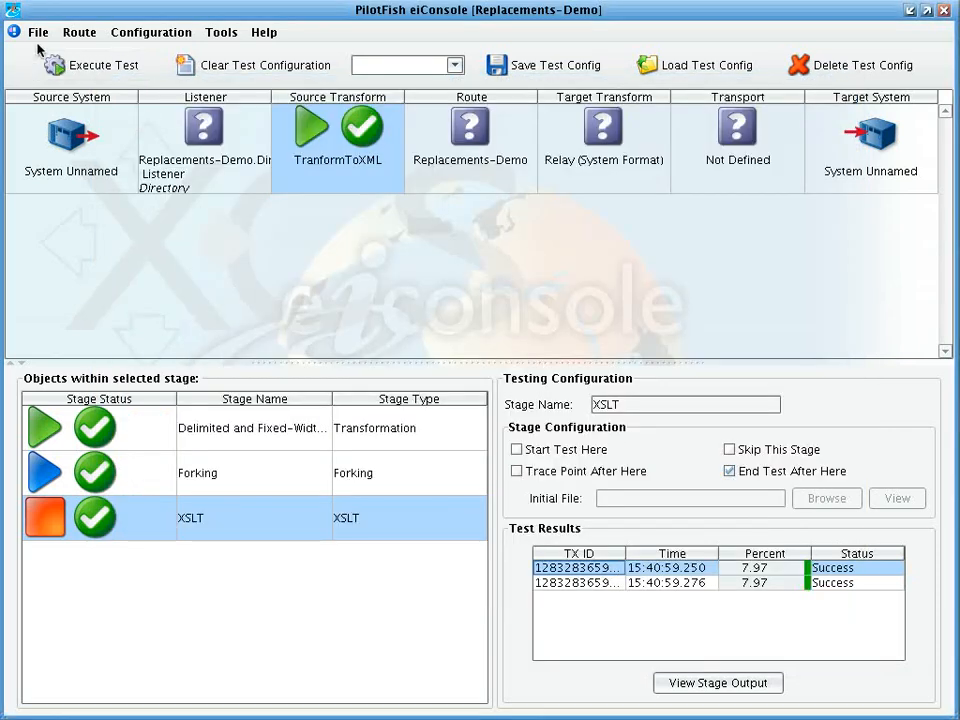
Return the route to editing mode and review the routing rules of the Replacements-Demo route stage
{"action": "left_click", "coordinate": [78, 33]}
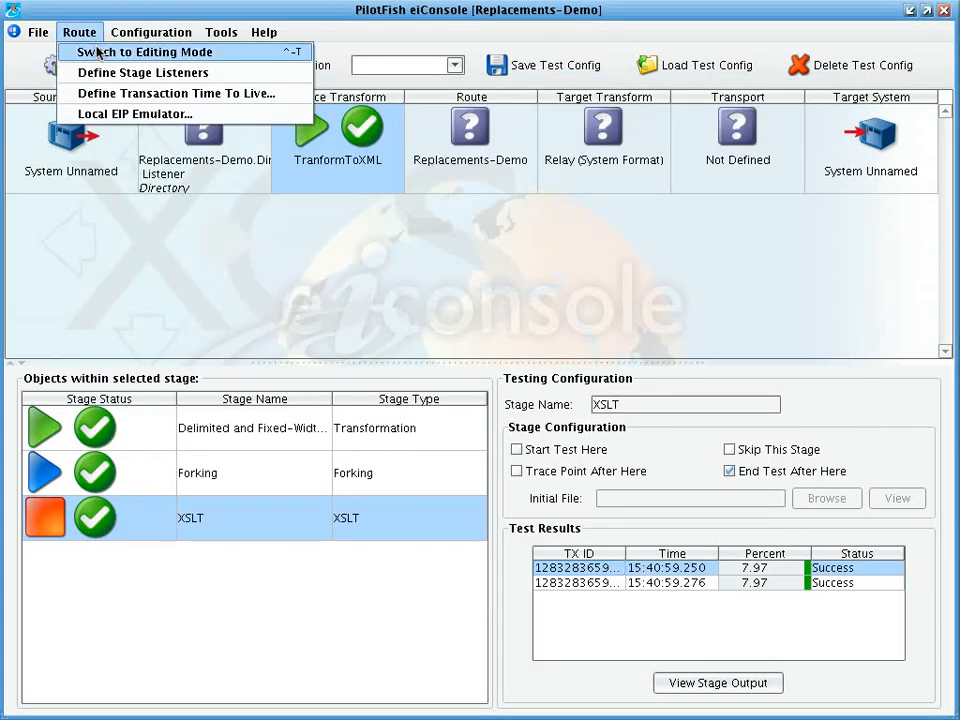
{"action": "left_click", "coordinate": [125, 51]}
{"action": "left_click", "coordinate": [481, 178]}
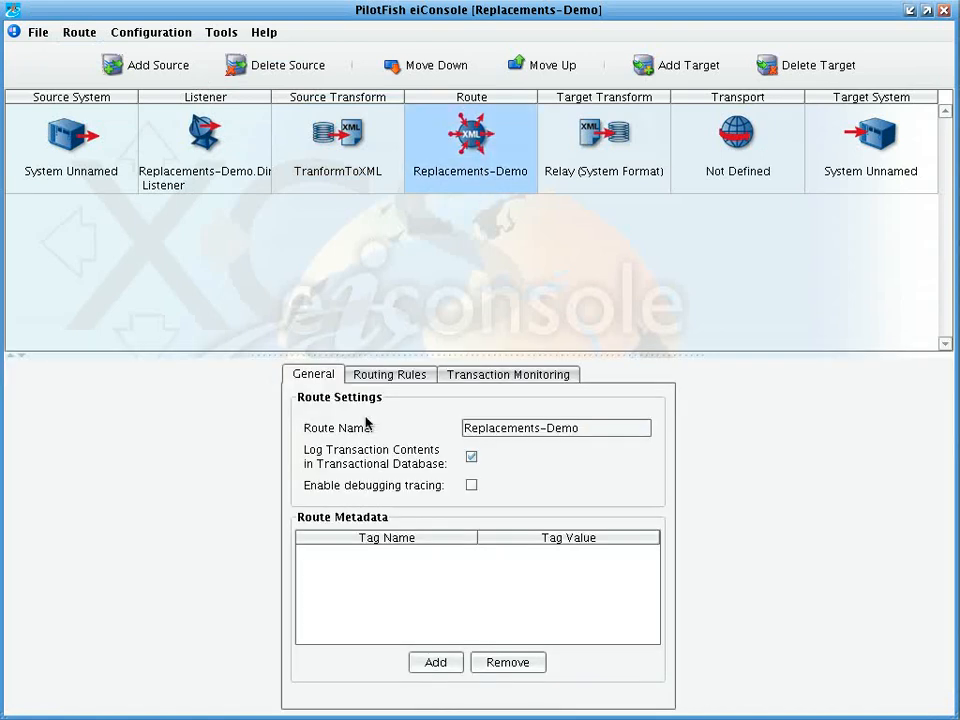
{"action": "left_click", "coordinate": [388, 378]}
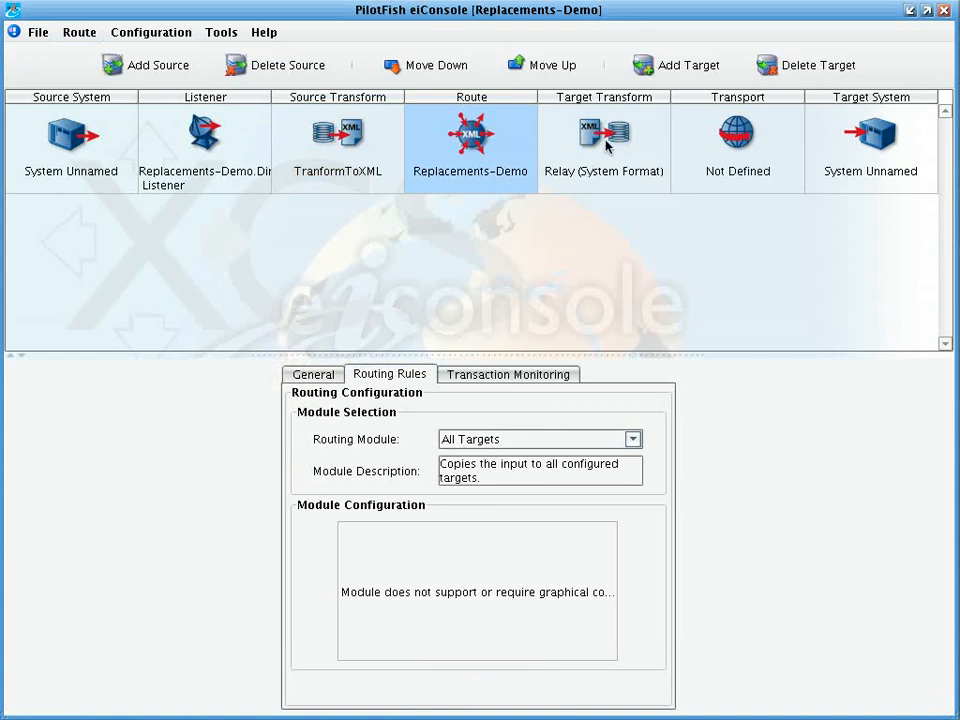
Add a target transform format named XMLToACORD with direct relay turned off, and open its XSLT for editing in the Data Mapper
{"action": "left_click", "coordinate": [617, 172]}
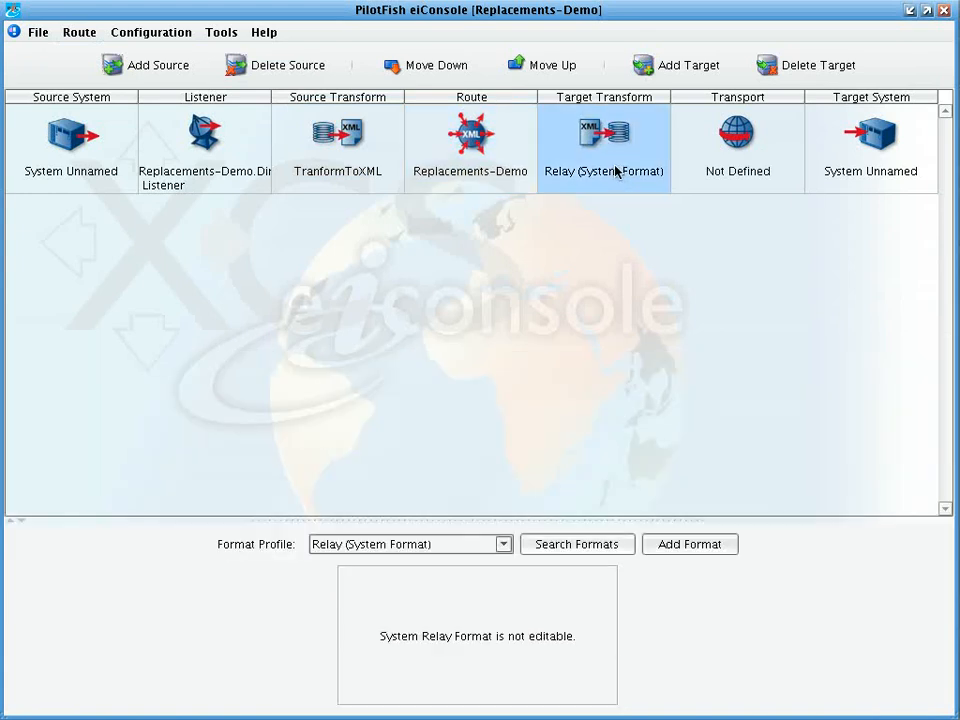
{"action": "left_click", "coordinate": [653, 545]}
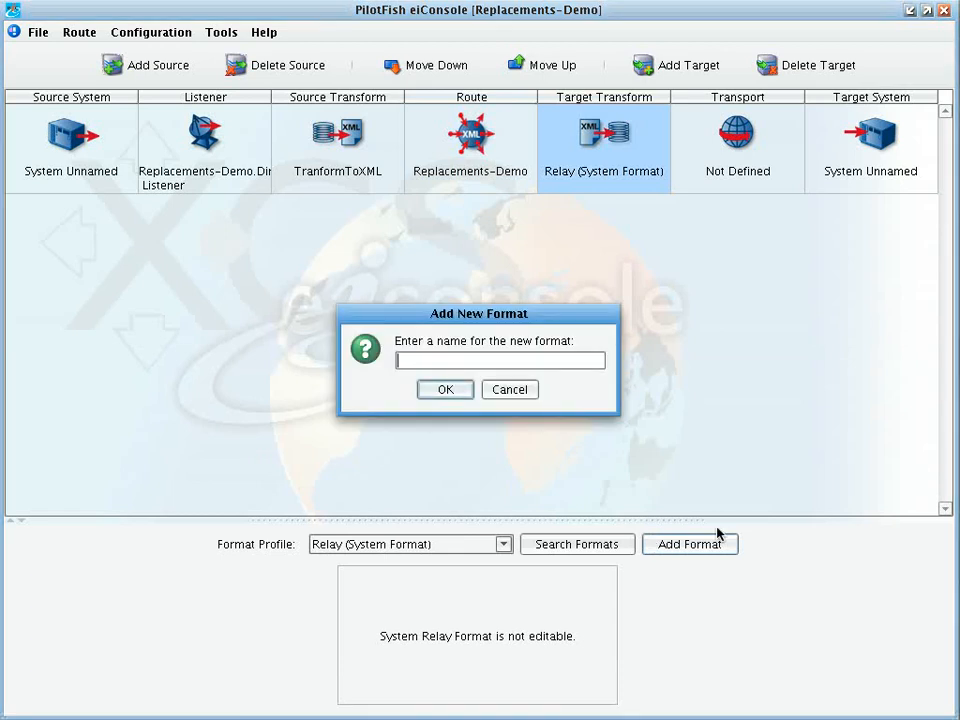
{"action": "type", "text": "XMLToACORD"}
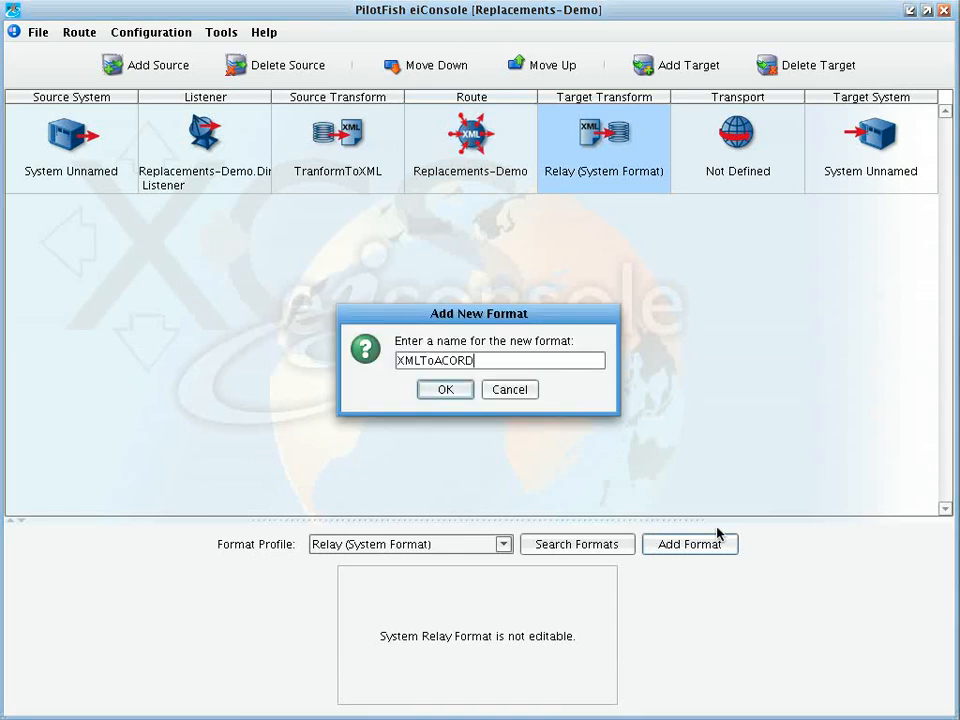
{"action": "key", "text": "Return"}
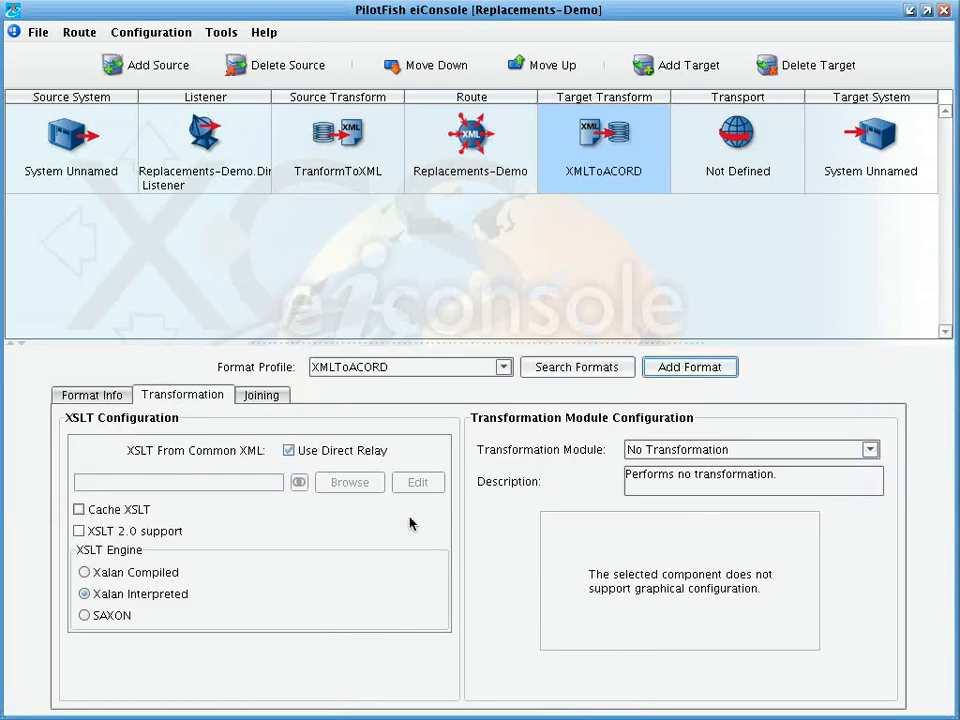
{"action": "left_click", "coordinate": [288, 450]}
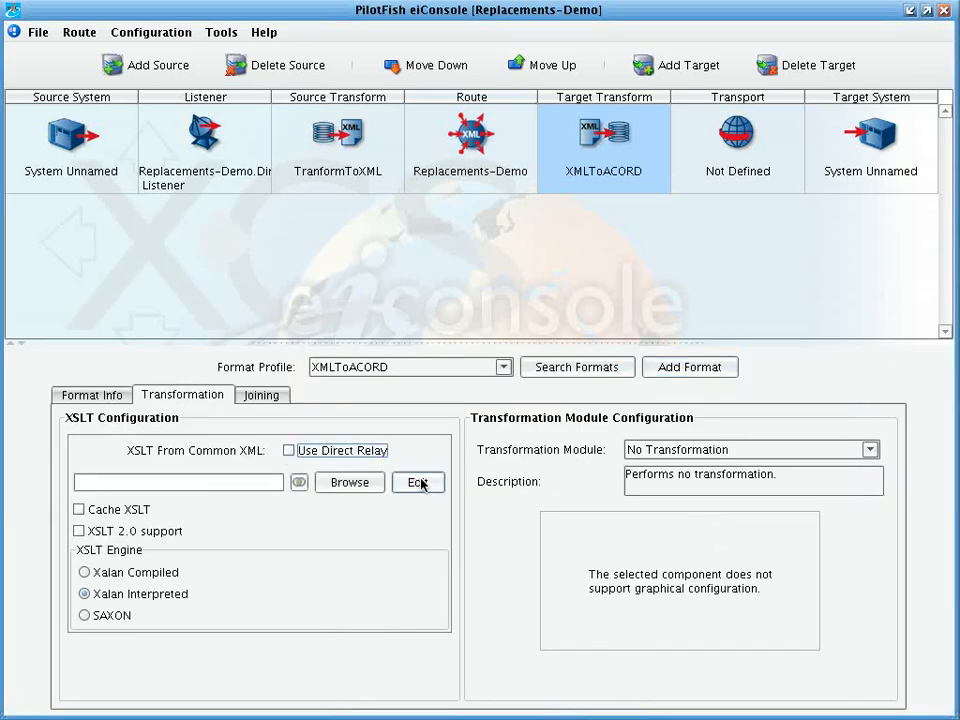
{"action": "left_click", "coordinate": [418, 484]}
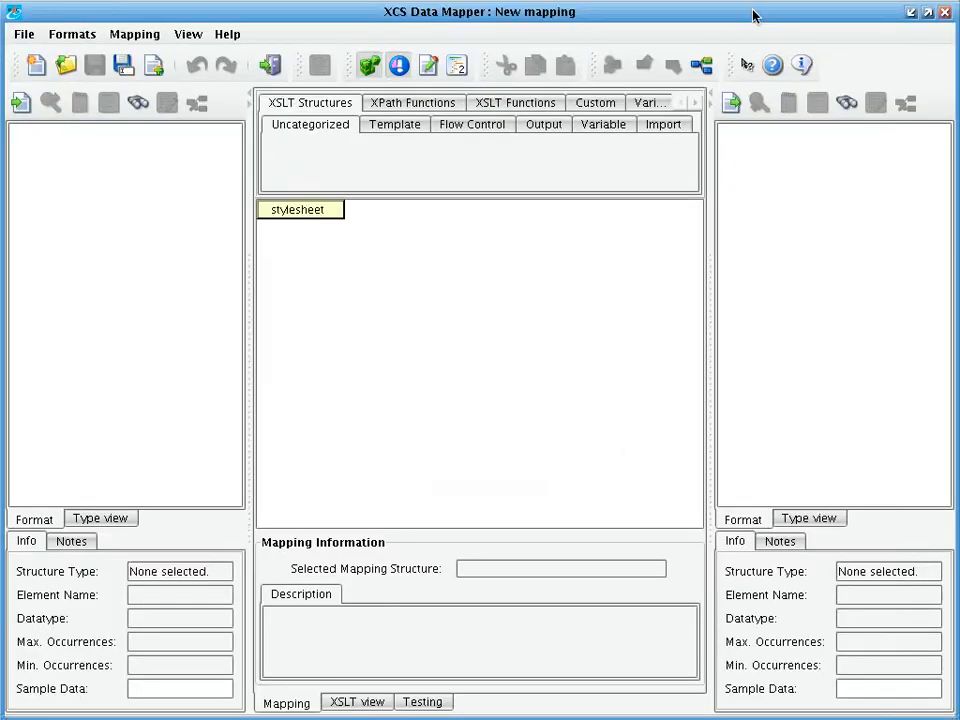
Start reading a source format for the new mapping, using the XML Format builder as the format reader
{"action": "left_click", "coordinate": [18, 104]}
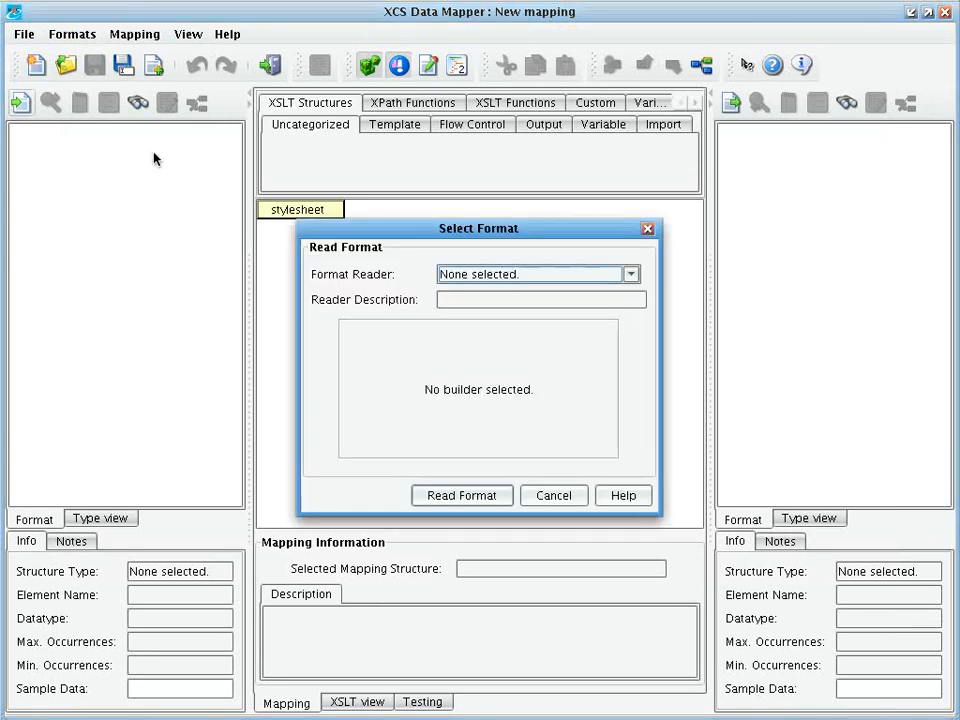
{"action": "left_click", "coordinate": [561, 274]}
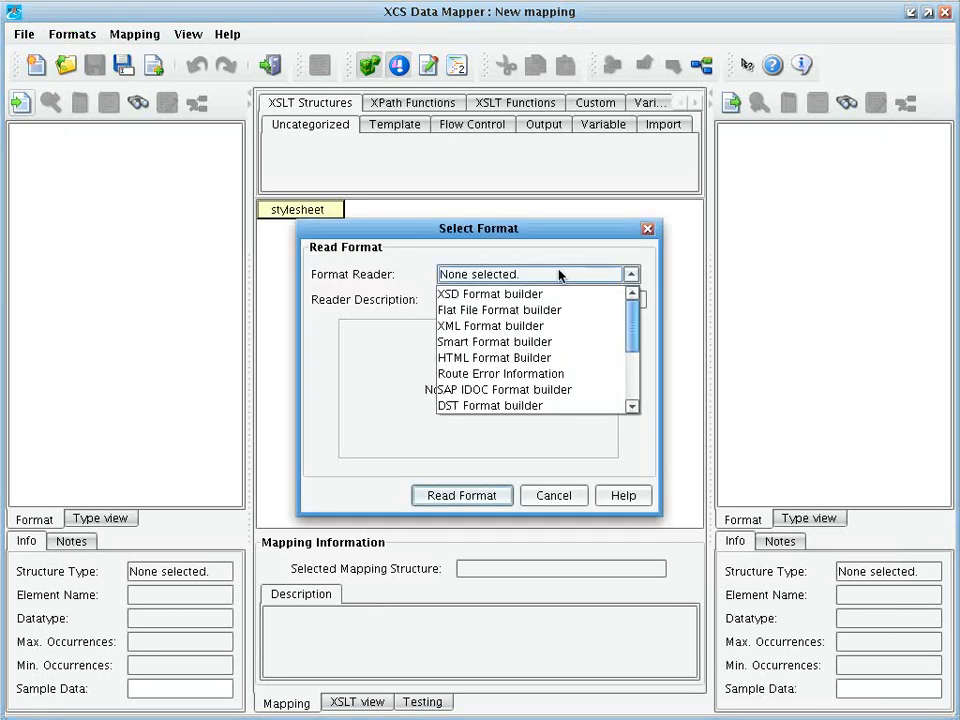
{"action": "left_click", "coordinate": [561, 326]}
Begin adding a source XML file and browse to the data folder of demo-replacements-project in trunk
{"action": "left_click", "coordinate": [428, 468]}
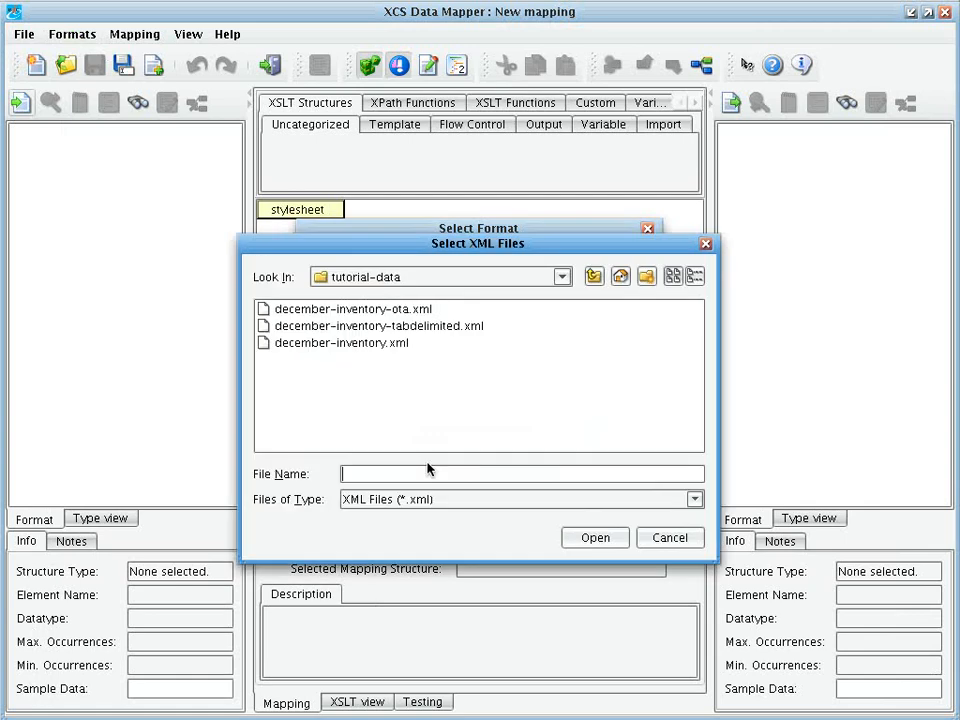
{"action": "left_click", "coordinate": [594, 276]}
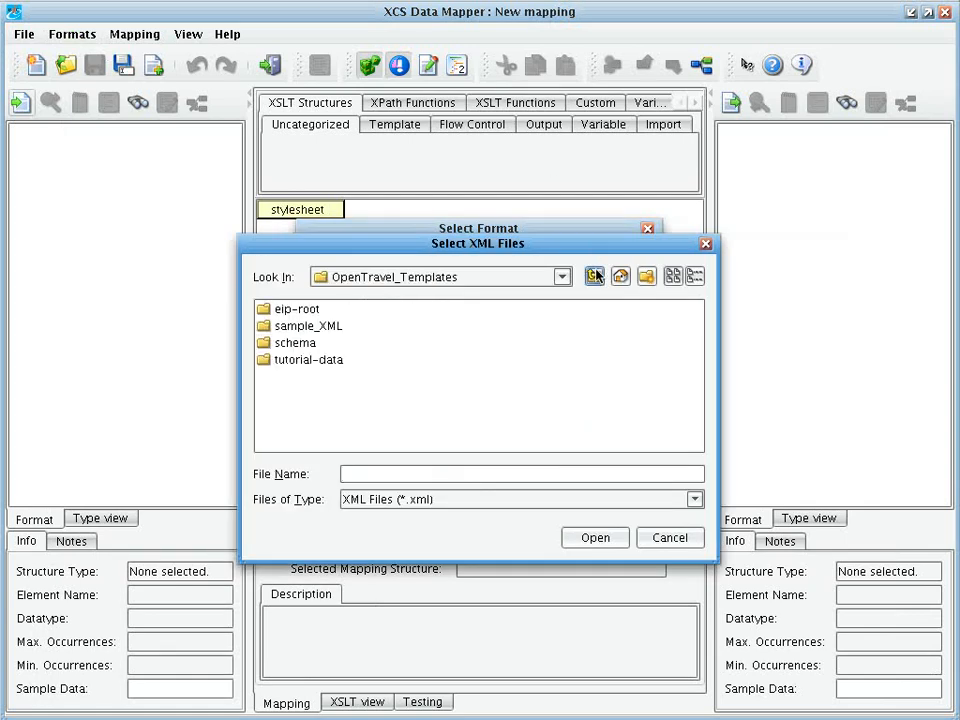
{"action": "left_click", "coordinate": [594, 276]}
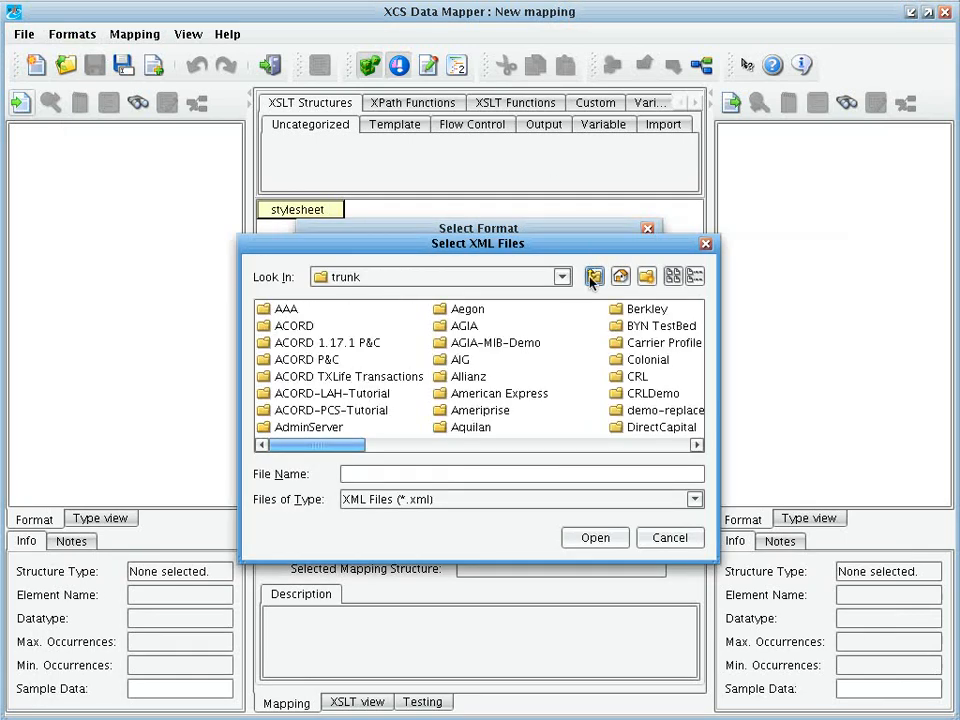
{"action": "left_click", "coordinate": [594, 276]}
{"action": "double_click", "coordinate": [288, 343]}
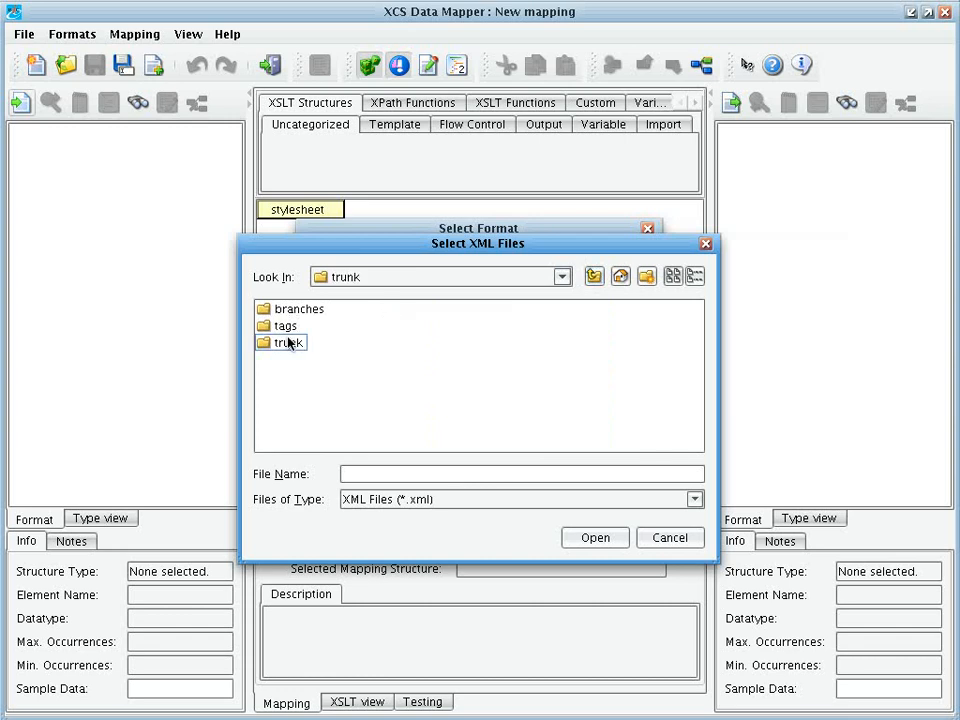
{"action": "left_click", "coordinate": [464, 382]}
{"action": "key", "text": "d"}
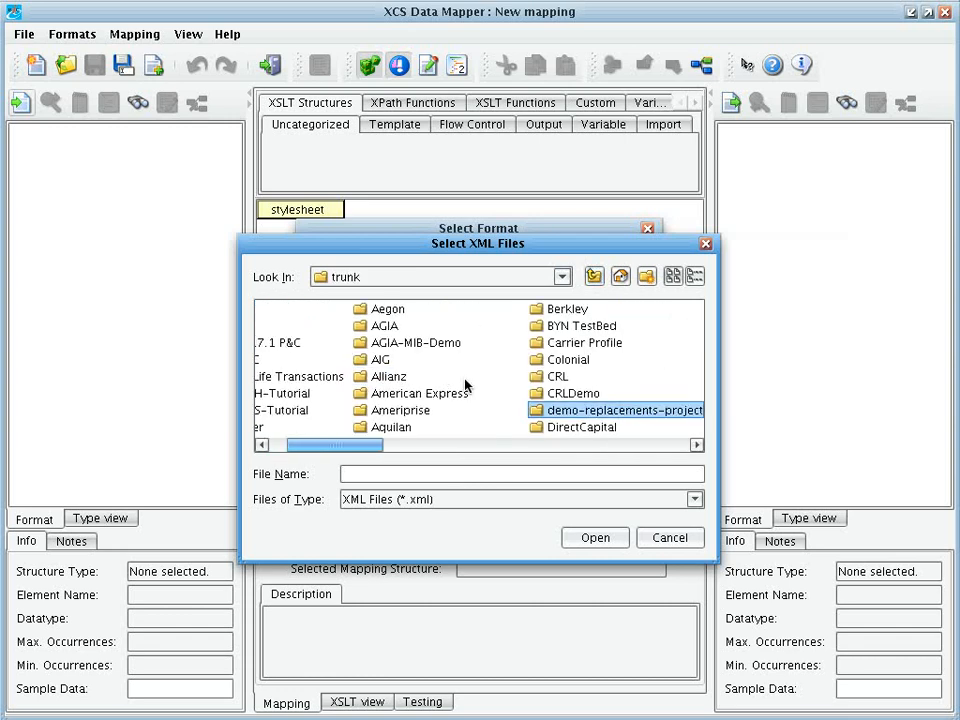
{"action": "double_click", "coordinate": [545, 412]}
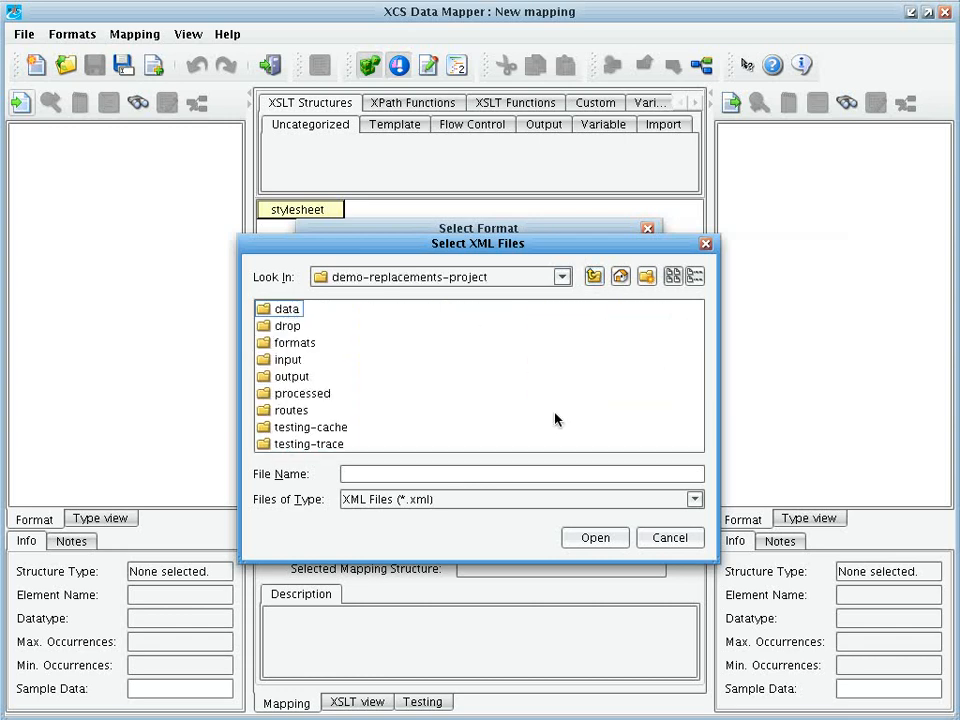
{"action": "double_click", "coordinate": [263, 310]}
Show all file types, add Replacement-As-XML, read it as the source format and load it as source sample data
{"action": "left_click", "coordinate": [346, 503]}
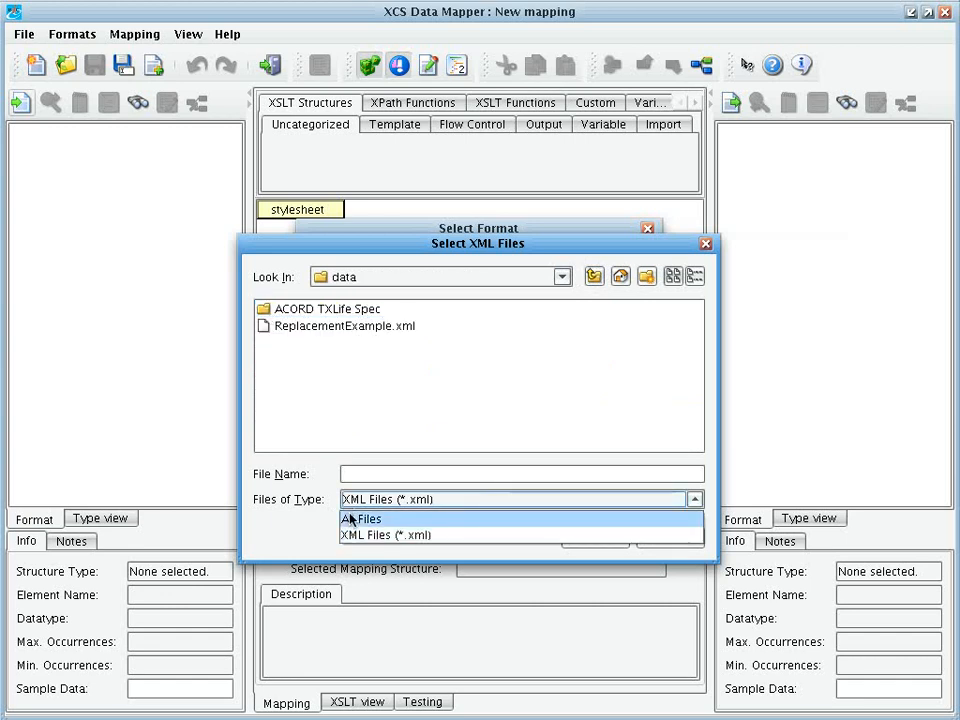
{"action": "left_click", "coordinate": [346, 518]}
{"action": "left_click", "coordinate": [345, 327]}
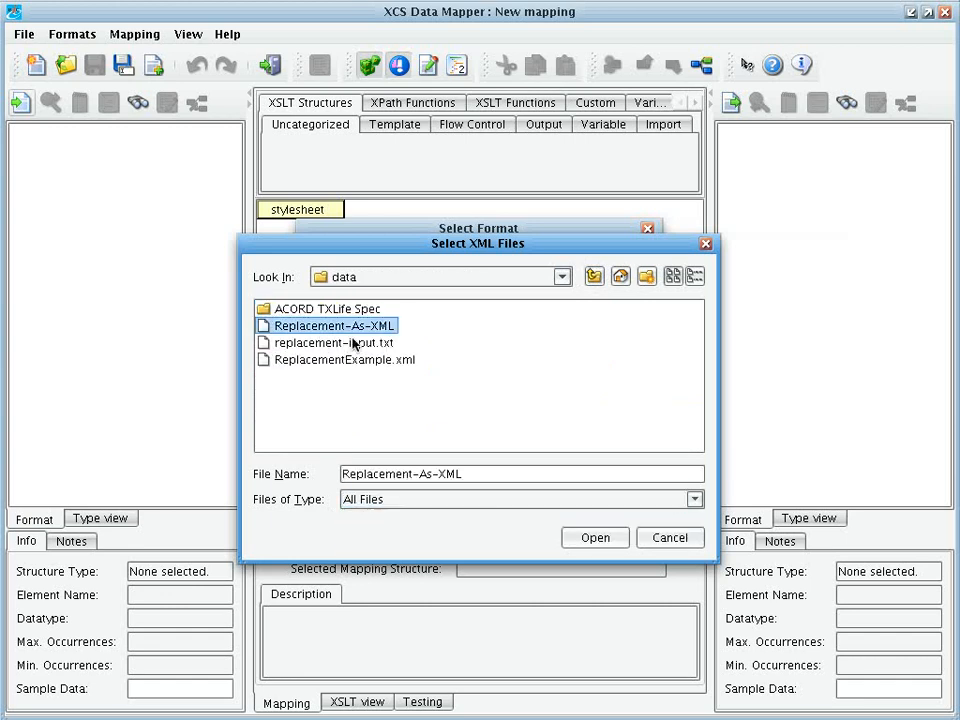
{"action": "left_click", "coordinate": [593, 537]}
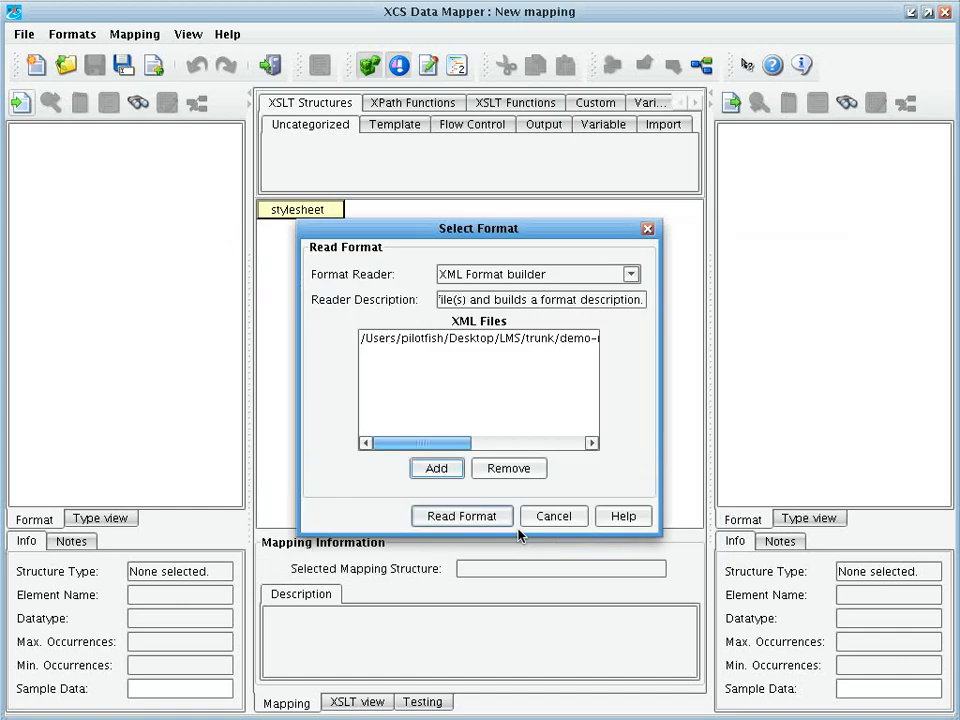
{"action": "left_click", "coordinate": [418, 516]}
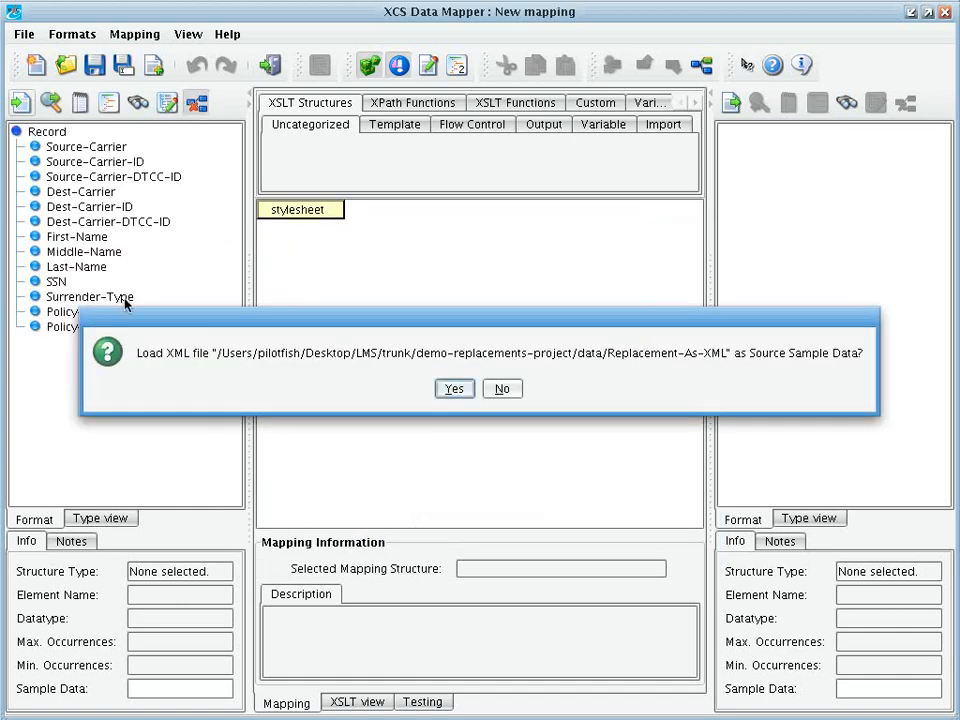
{"action": "left_click", "coordinate": [462, 390]}
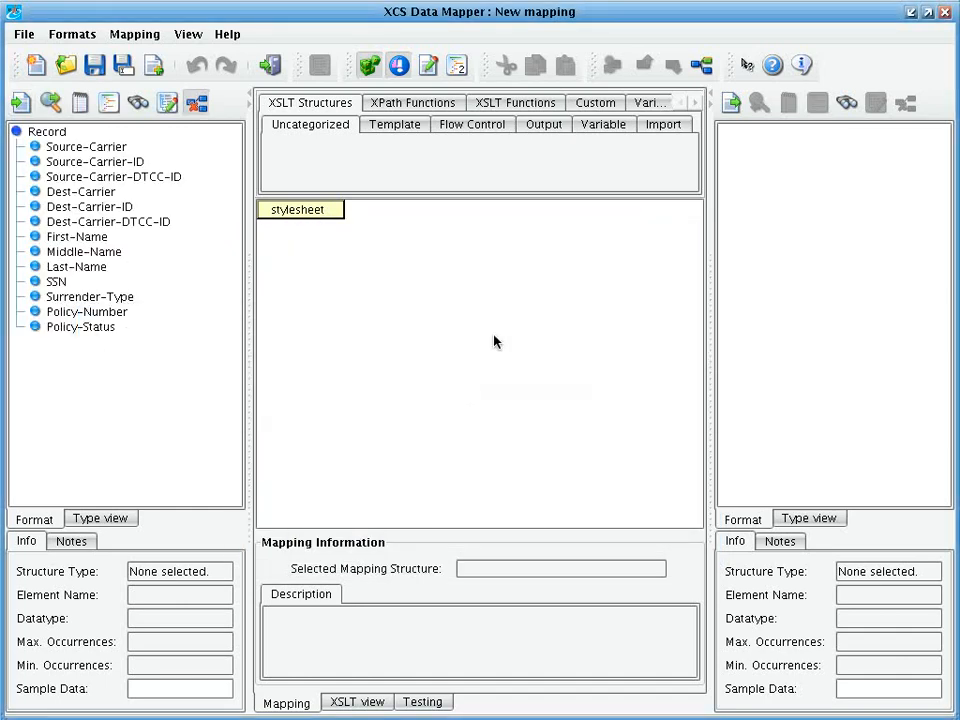
Start a target format with the ACORD Life Schema Release reader, using TXLife2.20.01.xsd from ACORD TXLife Spec as the schema file
{"action": "left_click", "coordinate": [733, 102]}
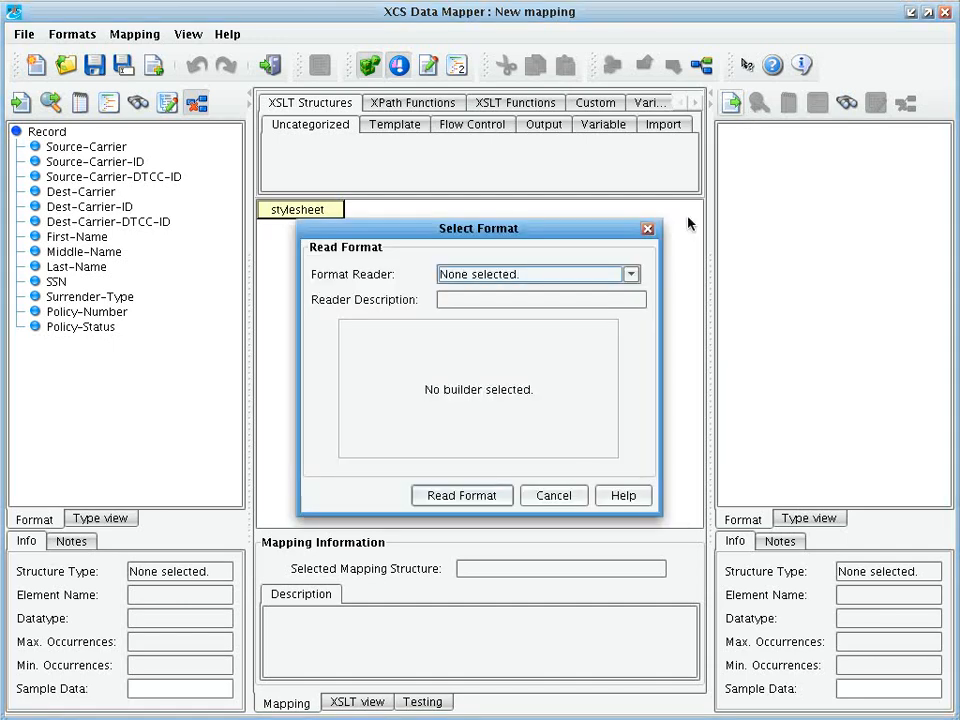
{"action": "left_click", "coordinate": [553, 278]}
{"action": "scroll", "coordinate": [637, 312], "scroll_direction": "down", "scroll_amount": 2}
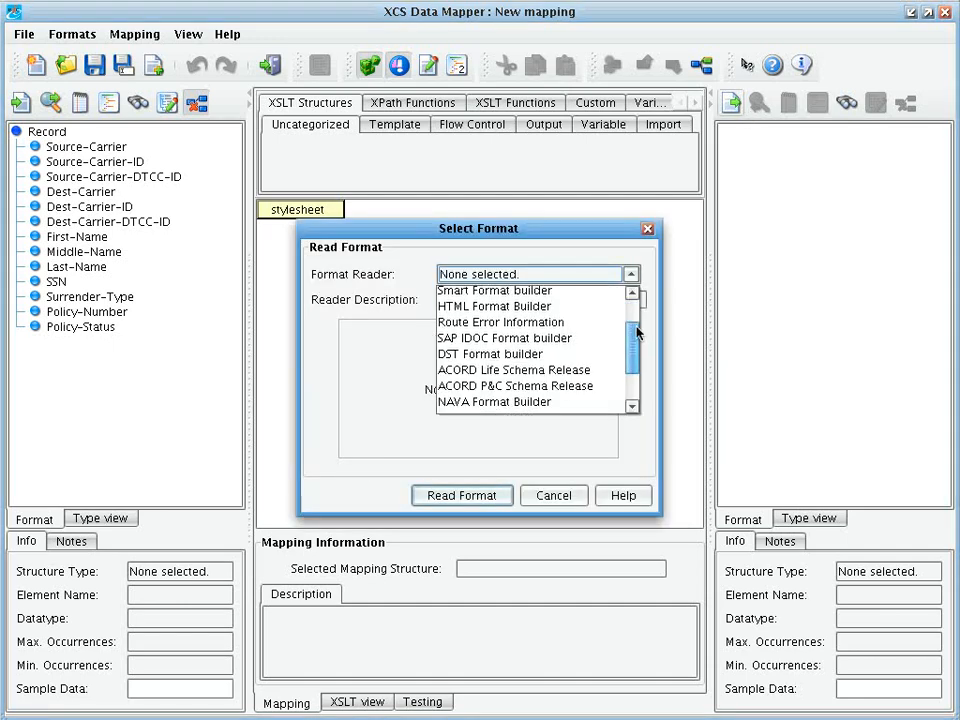
{"action": "left_click", "coordinate": [590, 354]}
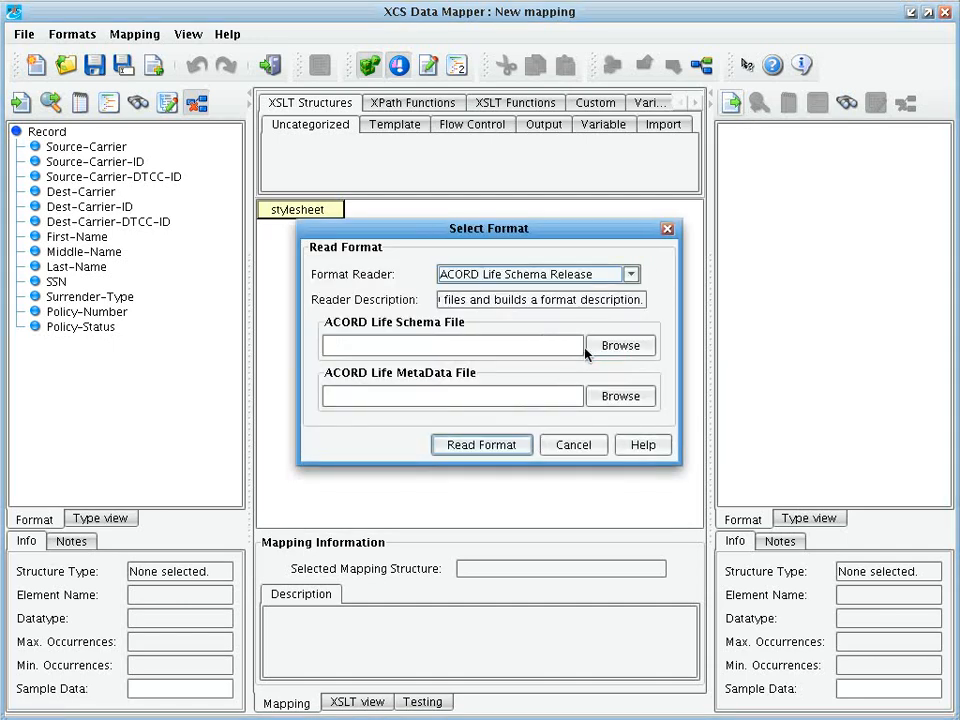
{"action": "left_click", "coordinate": [610, 346]}
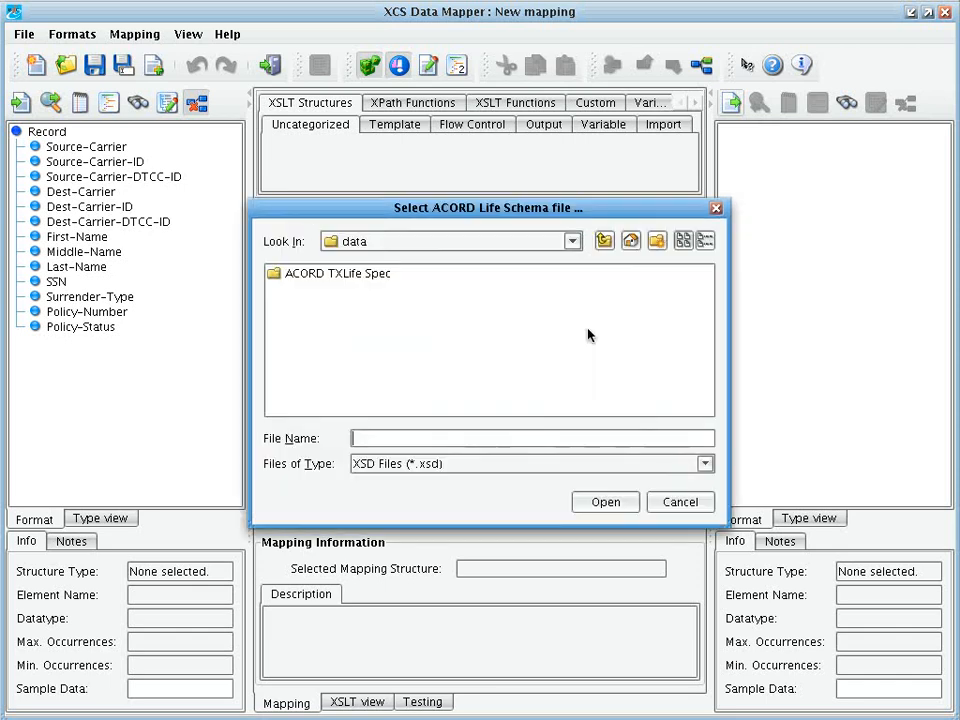
{"action": "double_click", "coordinate": [349, 277]}
{"action": "left_click", "coordinate": [347, 291]}
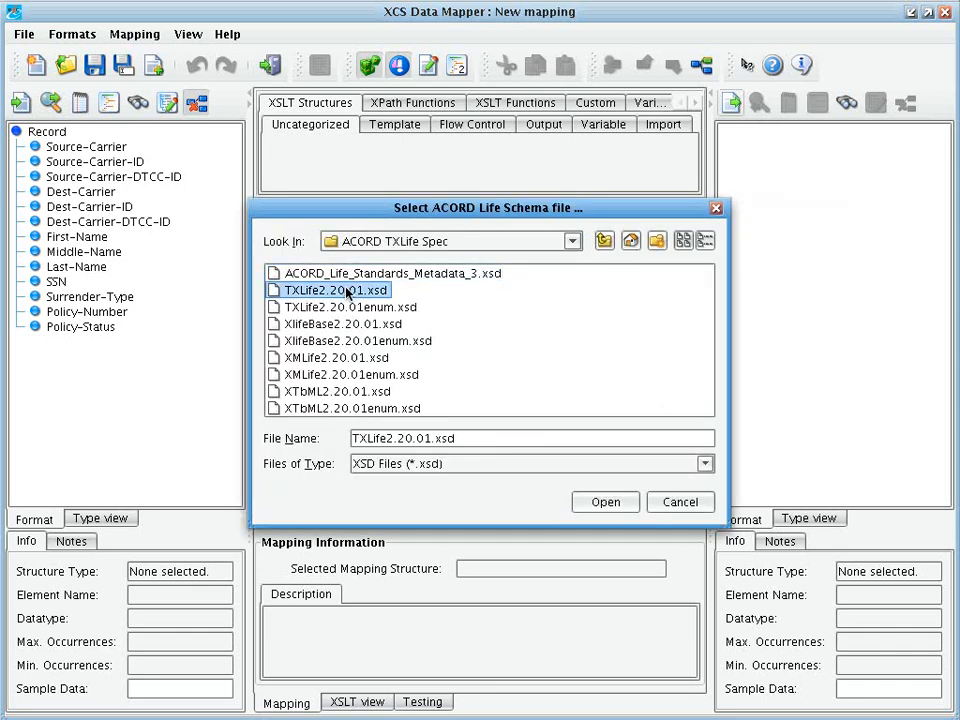
{"action": "left_click", "coordinate": [605, 501]}
Set ACORD_Life_Standards_Metadata2.20.01.xml as the ACORD Life metadata file and read the target format
{"action": "left_click", "coordinate": [619, 398]}
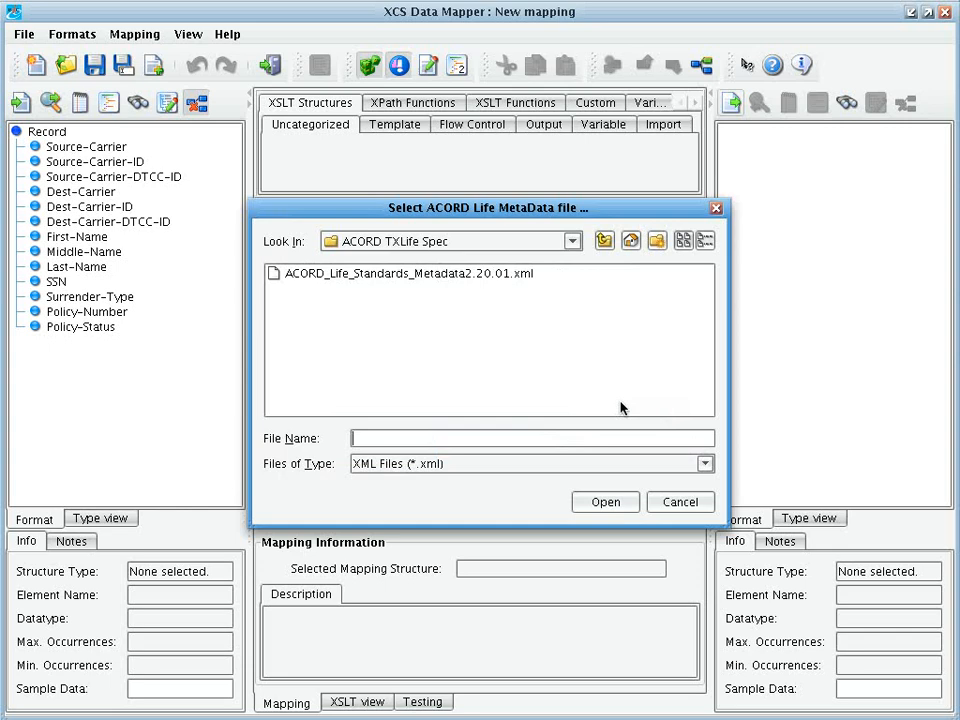
{"action": "left_click", "coordinate": [358, 284]}
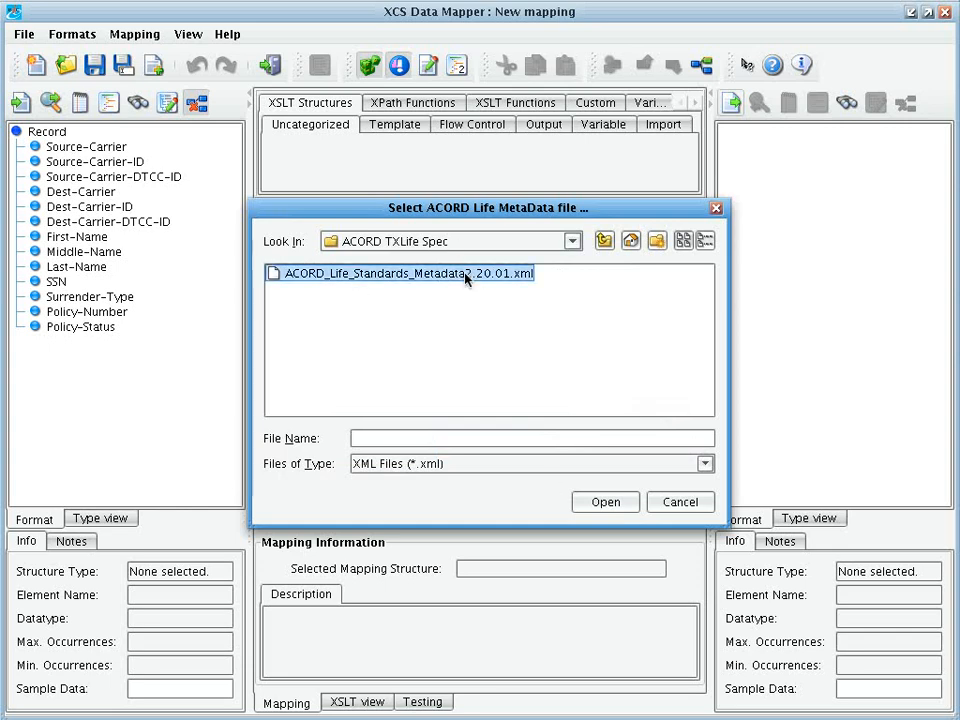
{"action": "left_click", "coordinate": [463, 273]}
{"action": "left_click", "coordinate": [589, 502]}
{"action": "left_click", "coordinate": [470, 444]}
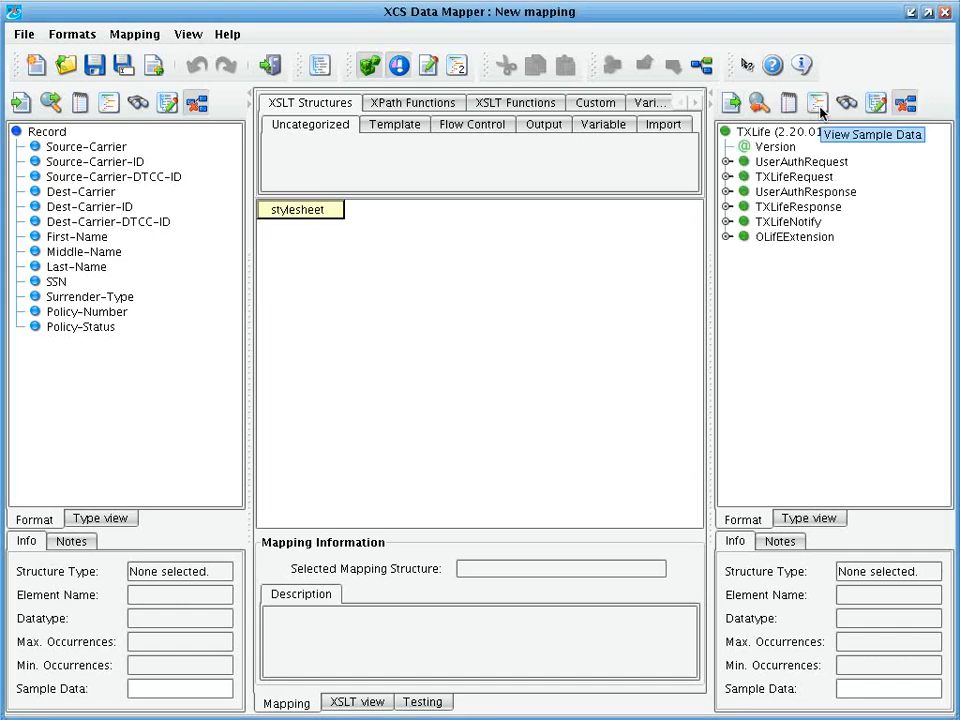
Load ReplacementExample.xml from the data folder as the target format's sample data and close the sample data viewer
{"action": "left_click", "coordinate": [818, 105]}
{"action": "left_click", "coordinate": [259, 189]}
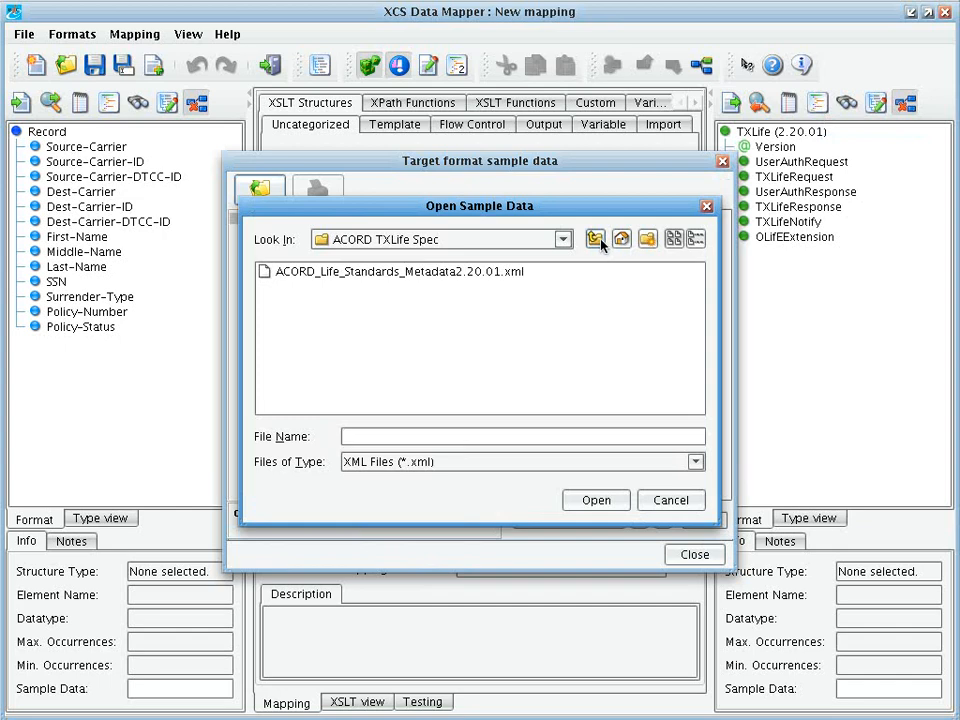
{"action": "left_click", "coordinate": [596, 239]}
{"action": "left_click", "coordinate": [311, 288]}
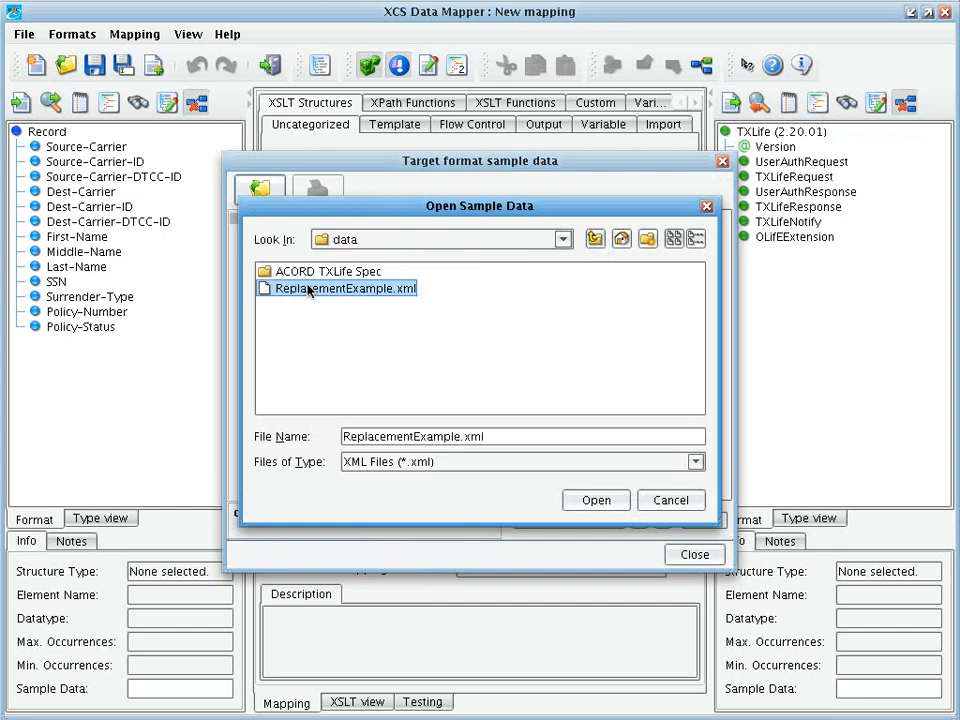
{"action": "left_click", "coordinate": [596, 502]}
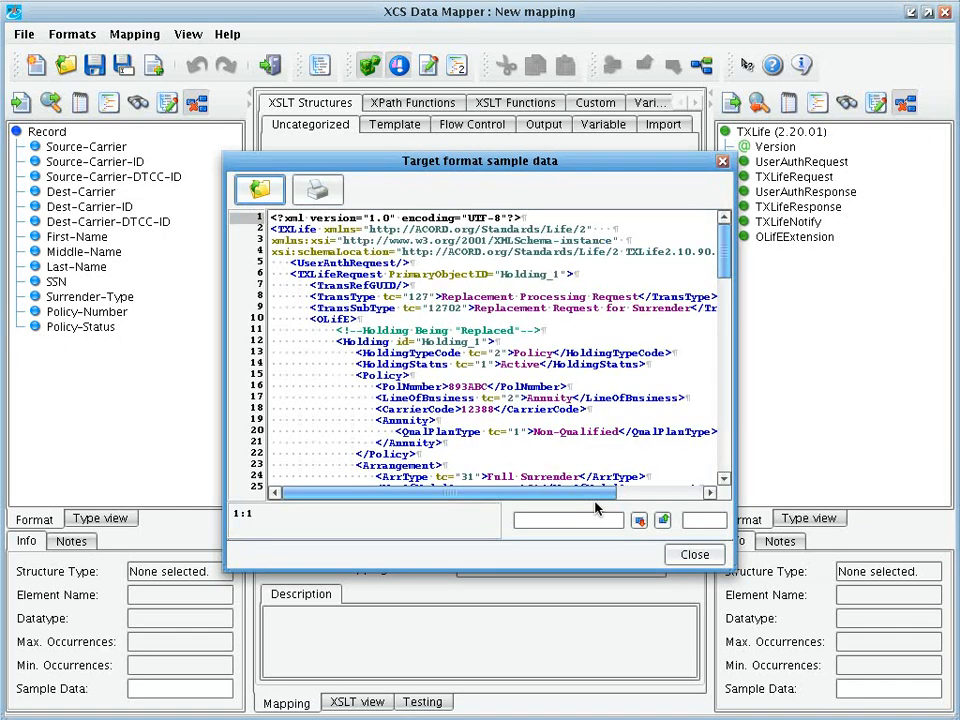
{"action": "left_click", "coordinate": [682, 558]}
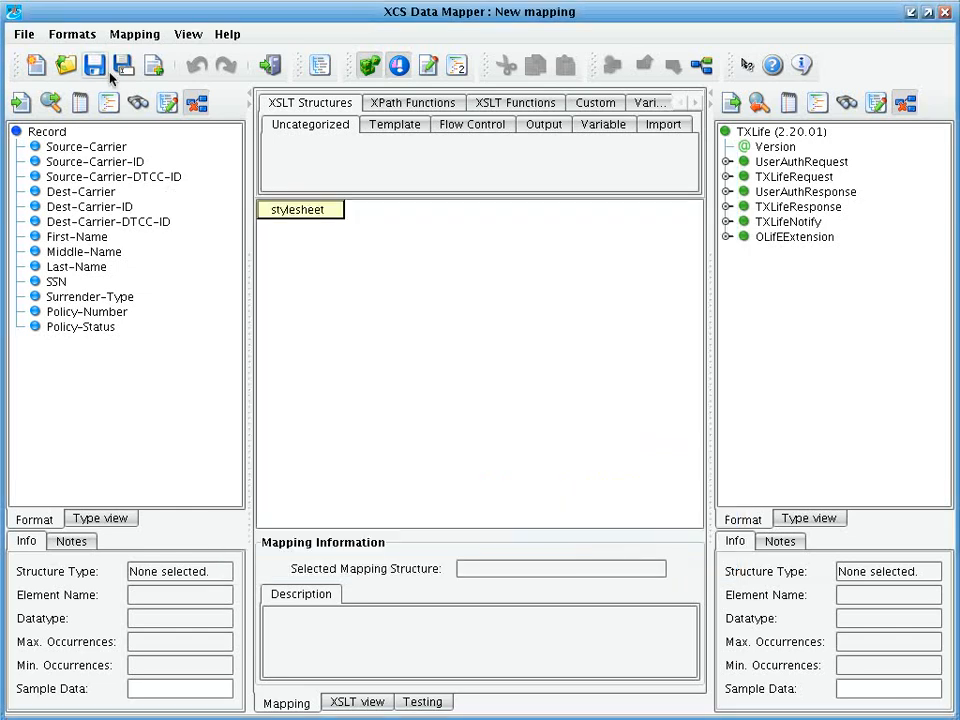
Add the target sample data to the mapping as a template, including its sample values
{"action": "left_click", "coordinate": [90, 38]}
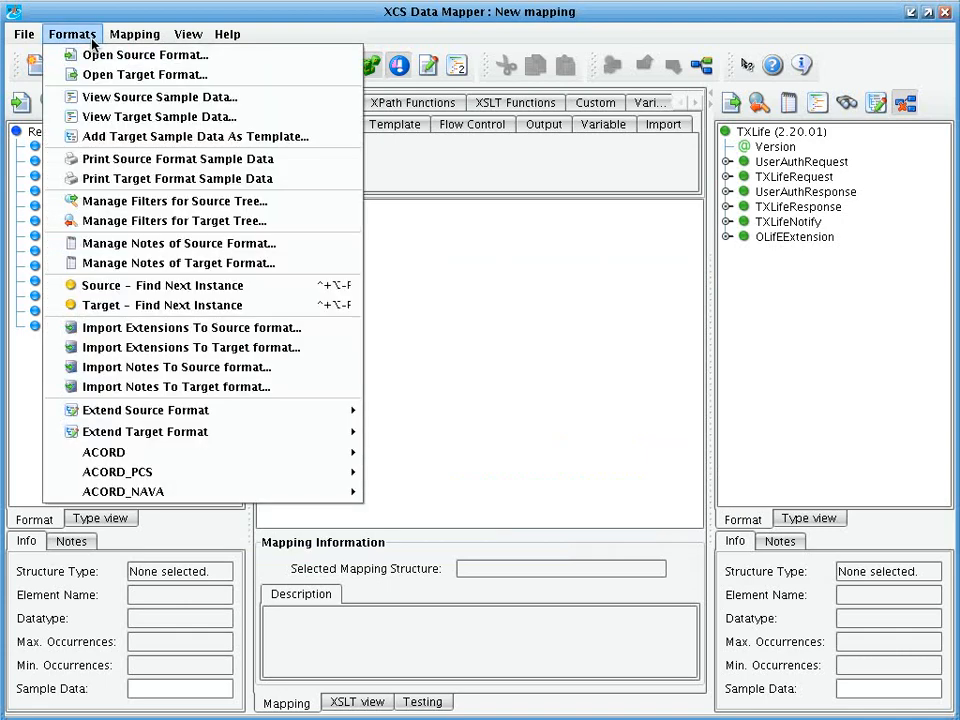
{"action": "left_click", "coordinate": [115, 140]}
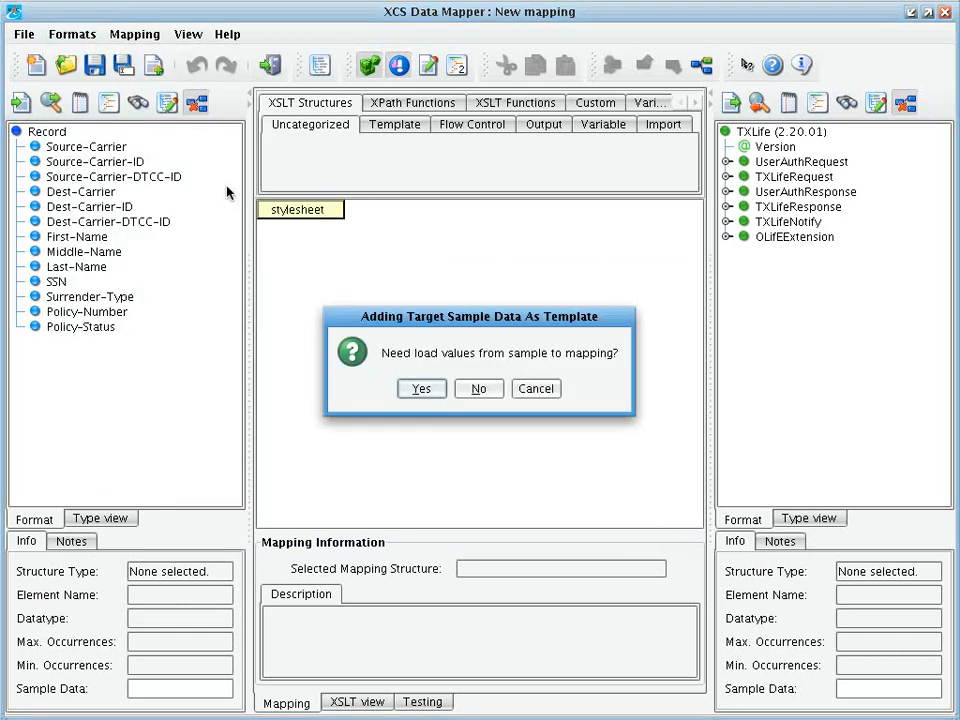
{"action": "left_click", "coordinate": [414, 394]}
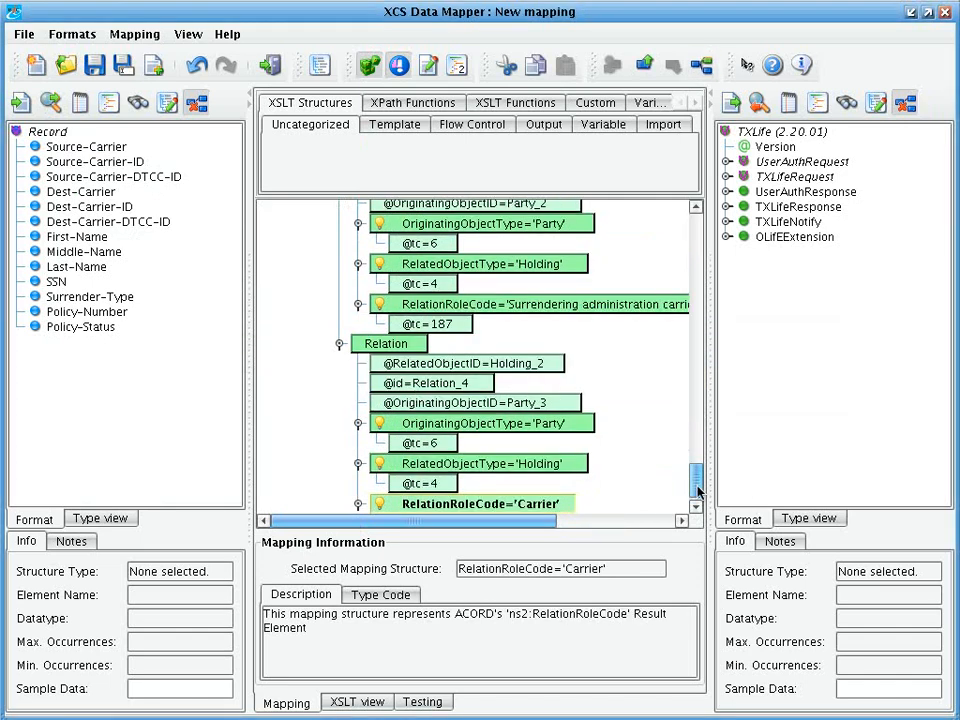
Map the custom Current DateTime function into the TransRefGUID element under TXLifeRequest
{"action": "left_click_drag", "start_coordinate": [697, 490], "coordinate": [705, 236]}
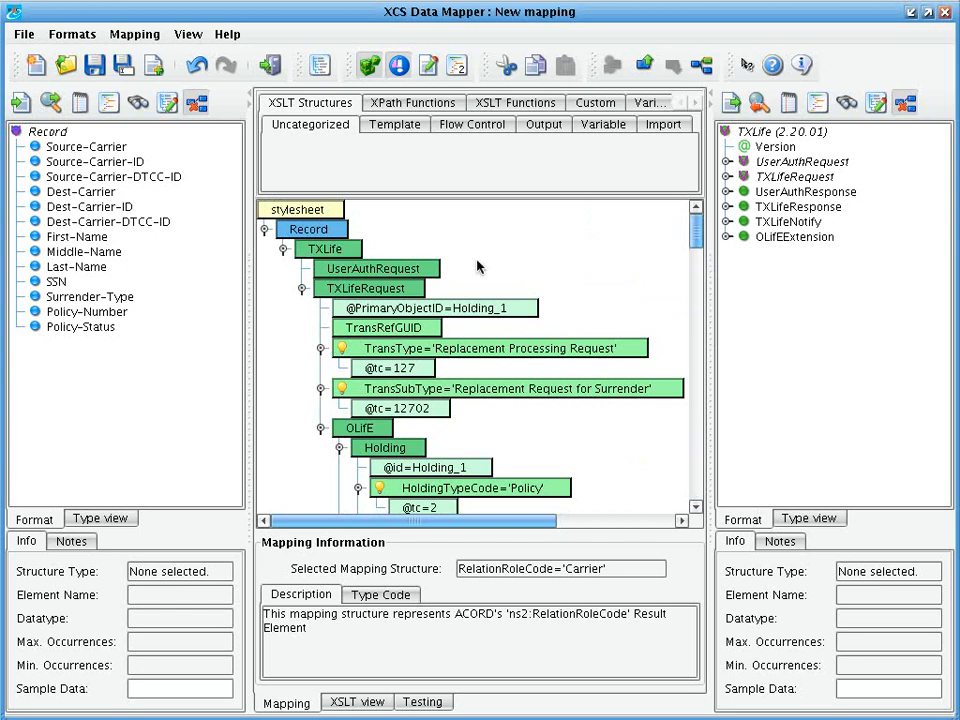
{"action": "left_click", "coordinate": [385, 328]}
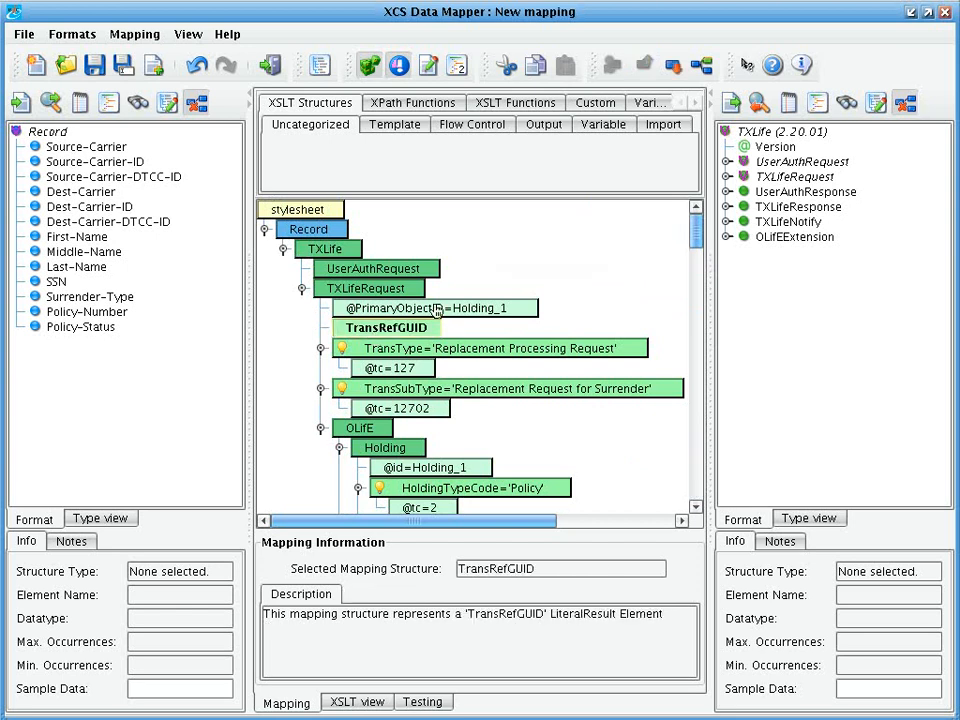
{"action": "left_click", "coordinate": [588, 101]}
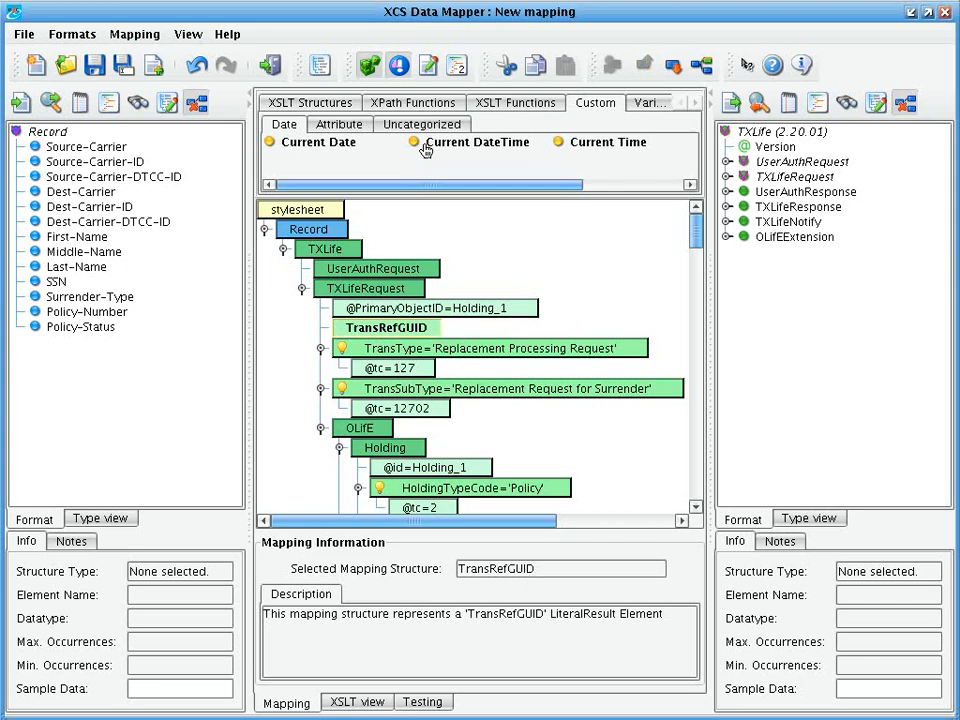
{"action": "left_click_drag", "start_coordinate": [422, 152], "coordinate": [396, 332]}
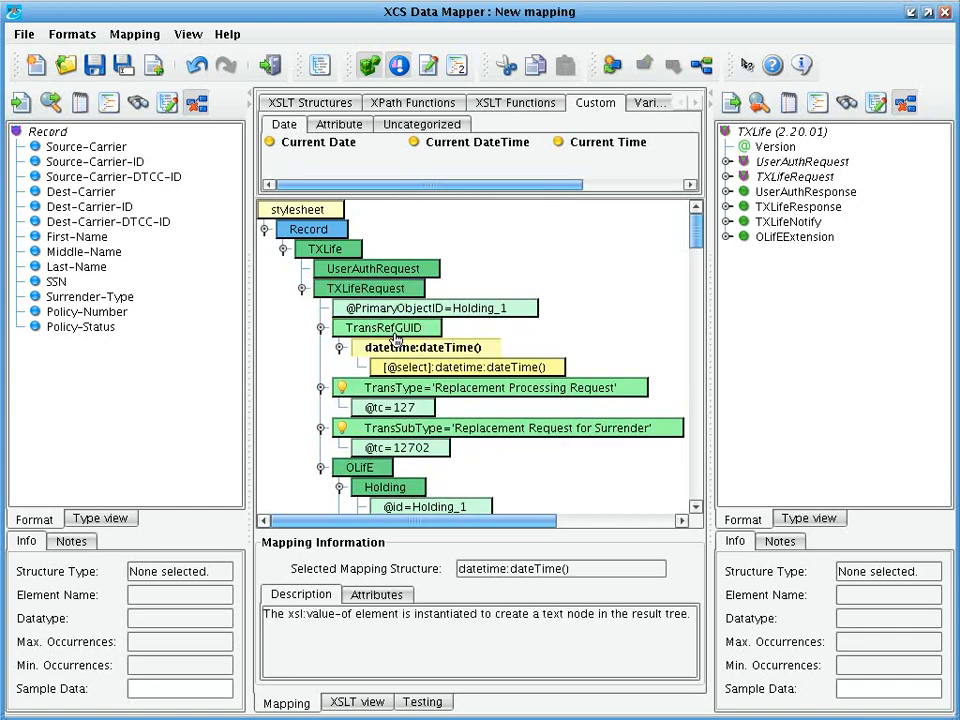
Change the TransSubType type code to 12701, Replacement Notify
{"action": "scroll", "coordinate": [508, 383], "scroll_direction": "down", "scroll_amount": 3}
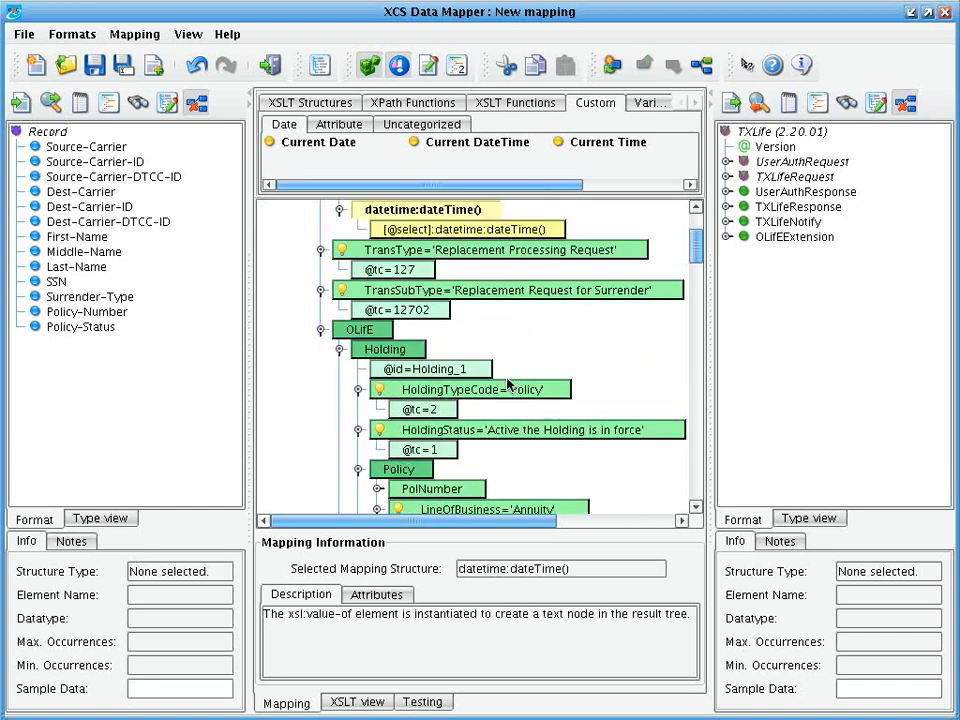
{"action": "left_click", "coordinate": [425, 310]}
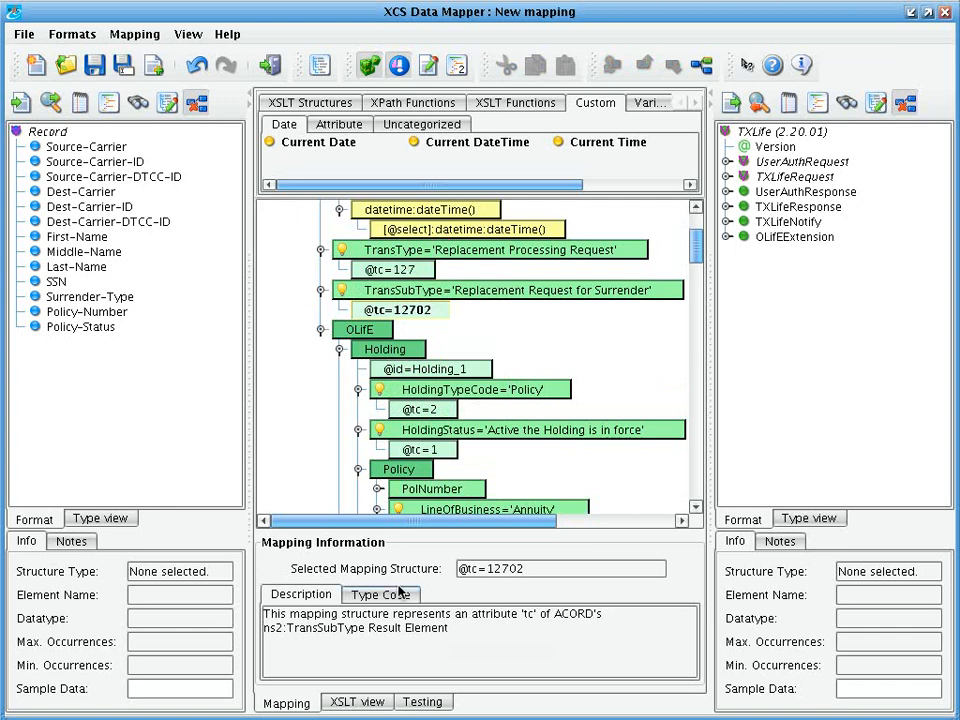
{"action": "left_click", "coordinate": [378, 595]}
{"action": "left_click", "coordinate": [660, 640]}
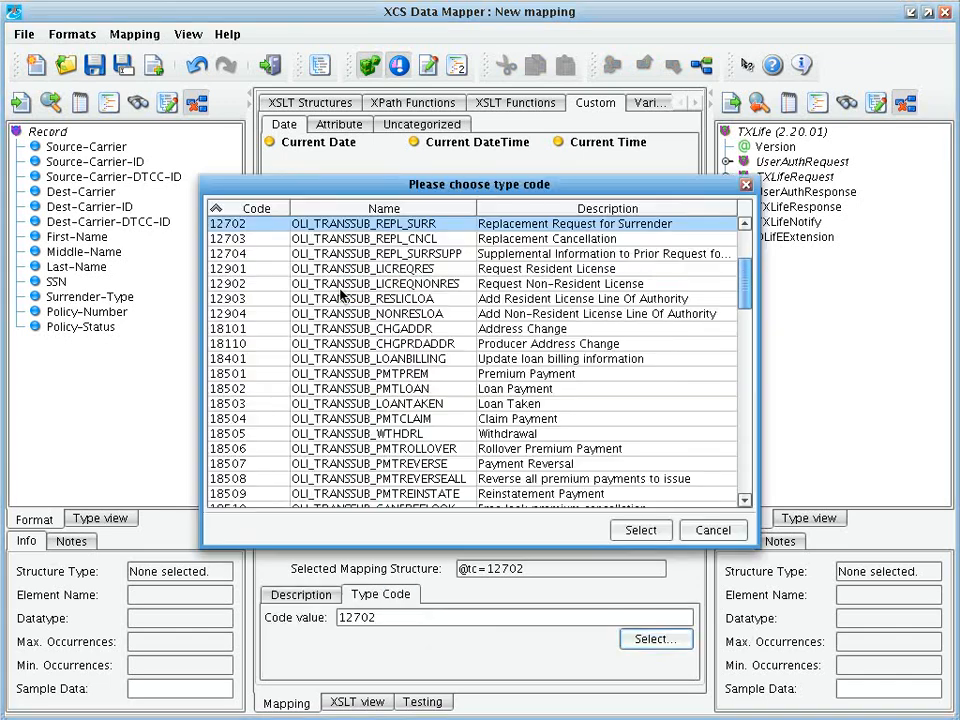
{"action": "left_click", "coordinate": [435, 222]}
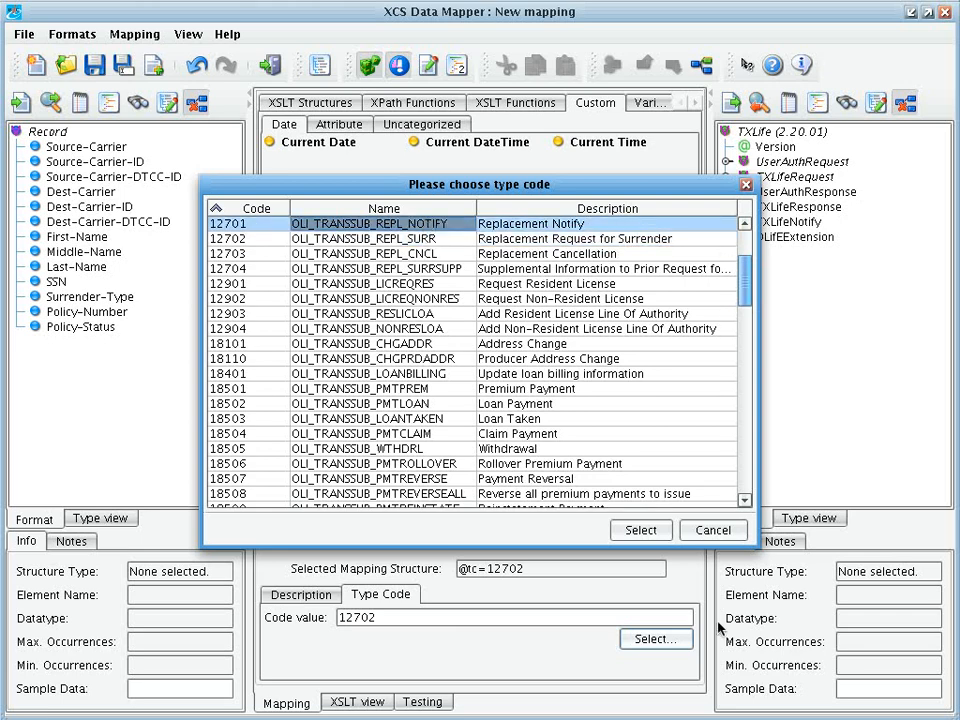
{"action": "left_click", "coordinate": [636, 530]}
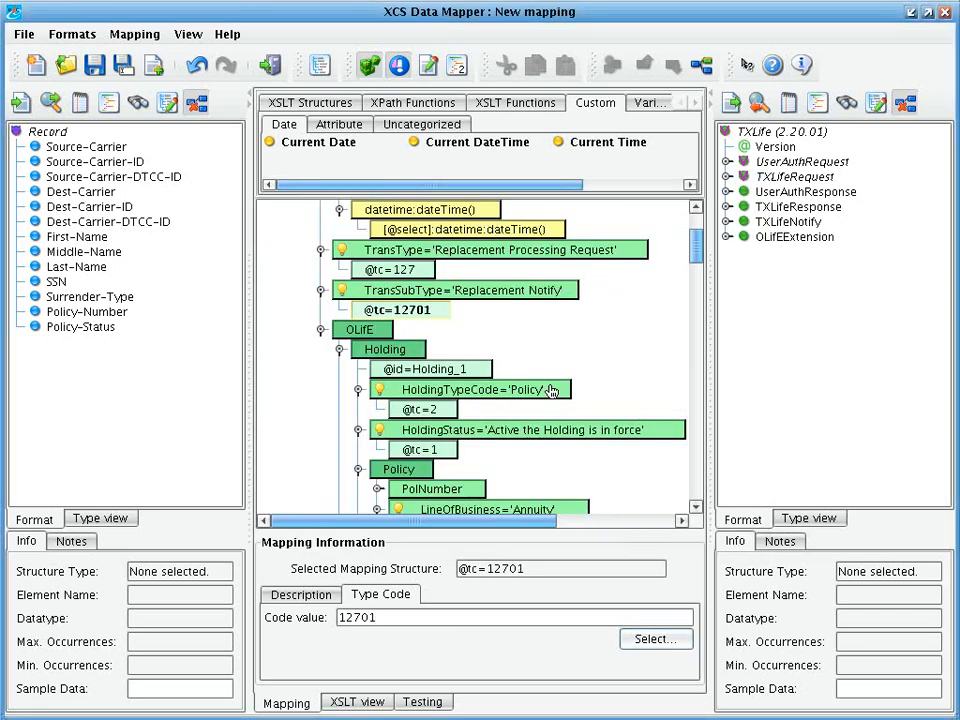
Replace the sample text under PolNumber in the Holding_1 policy with the source Policy-Number field
{"action": "scroll", "coordinate": [547, 444], "scroll_direction": "down", "scroll_amount": 2}
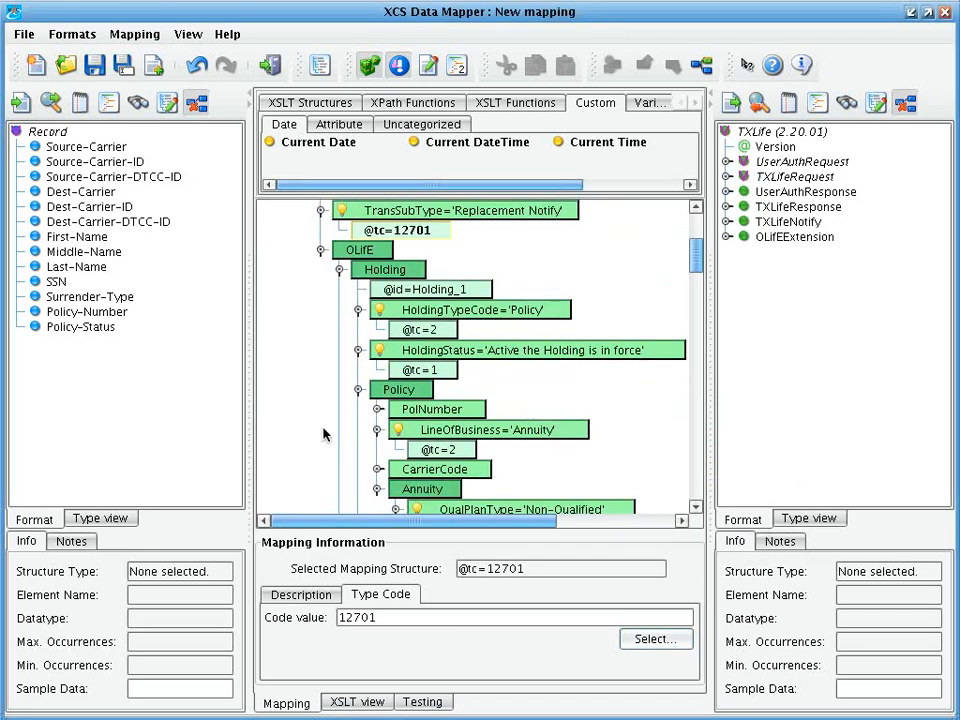
{"action": "left_click", "coordinate": [377, 409]}
{"action": "left_click", "coordinate": [428, 430]}
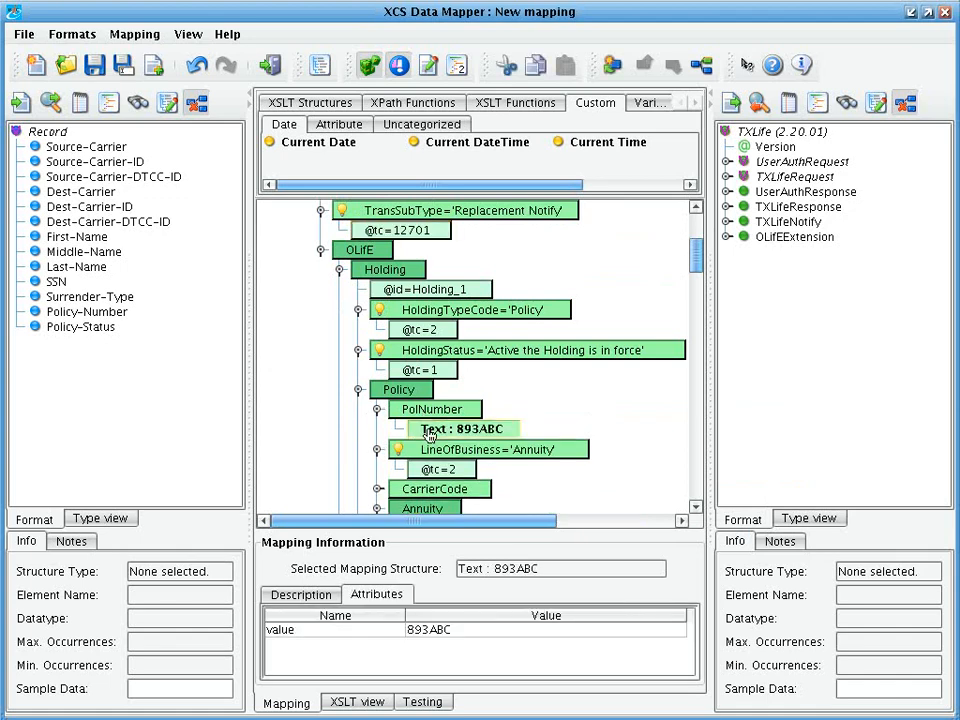
{"action": "right_click", "coordinate": [428, 432]}
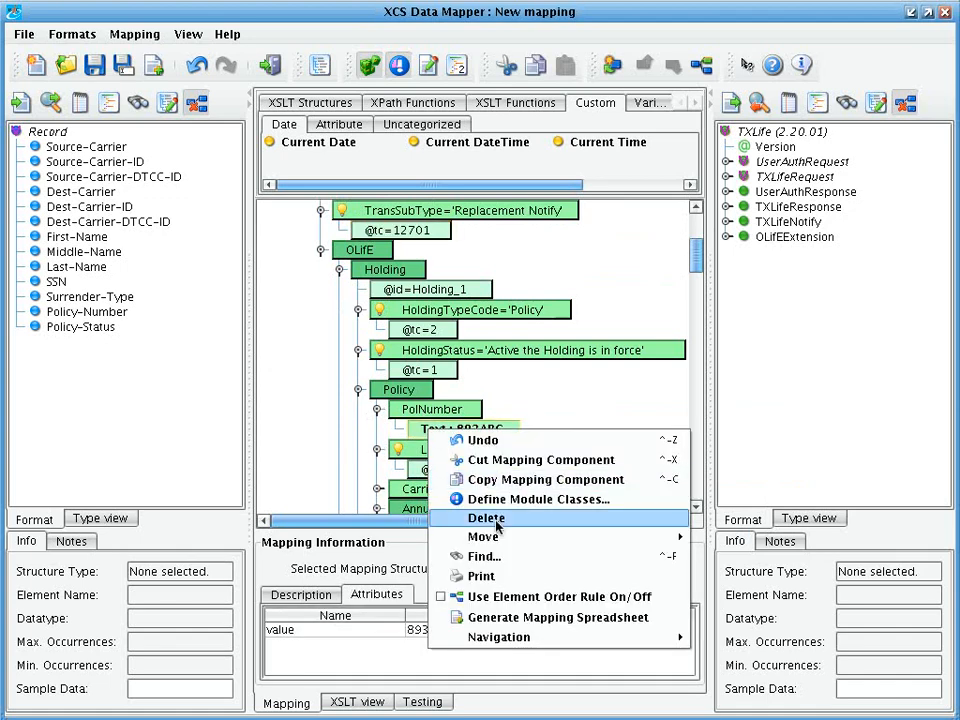
{"action": "left_click", "coordinate": [482, 518]}
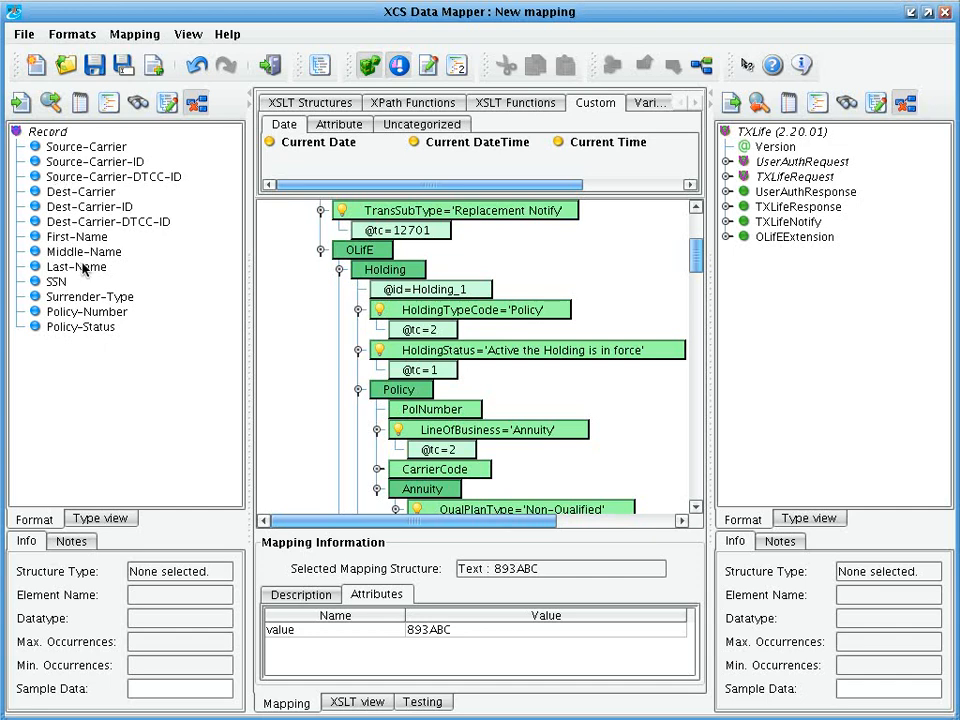
{"action": "left_click", "coordinate": [96, 314]}
{"action": "left_click_drag", "start_coordinate": [96, 318], "coordinate": [445, 418]}
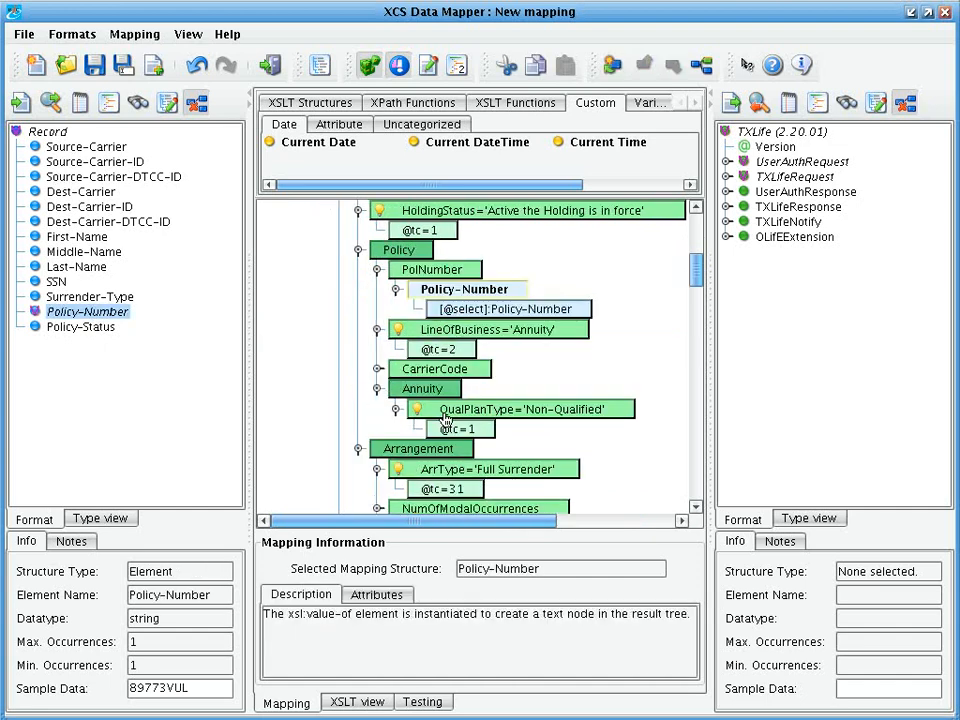
Replace the sample text under CarrierCode in the Holding_1 policy with the source Source-Carrier-ID field
{"action": "left_click", "coordinate": [378, 369]}
{"action": "right_click", "coordinate": [433, 387]}
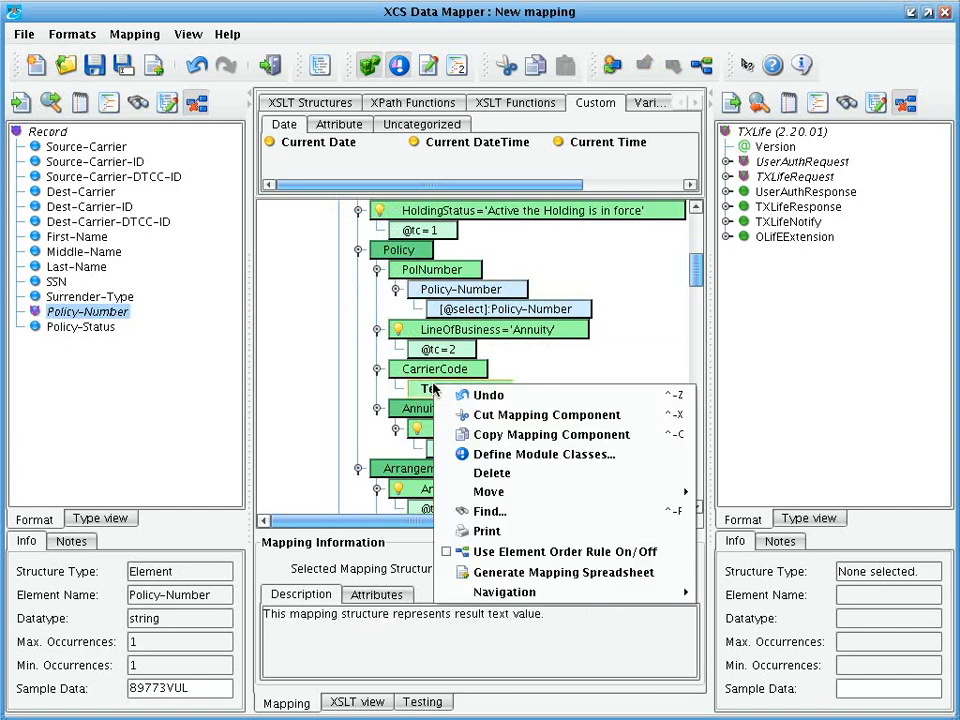
{"action": "left_click", "coordinate": [474, 474]}
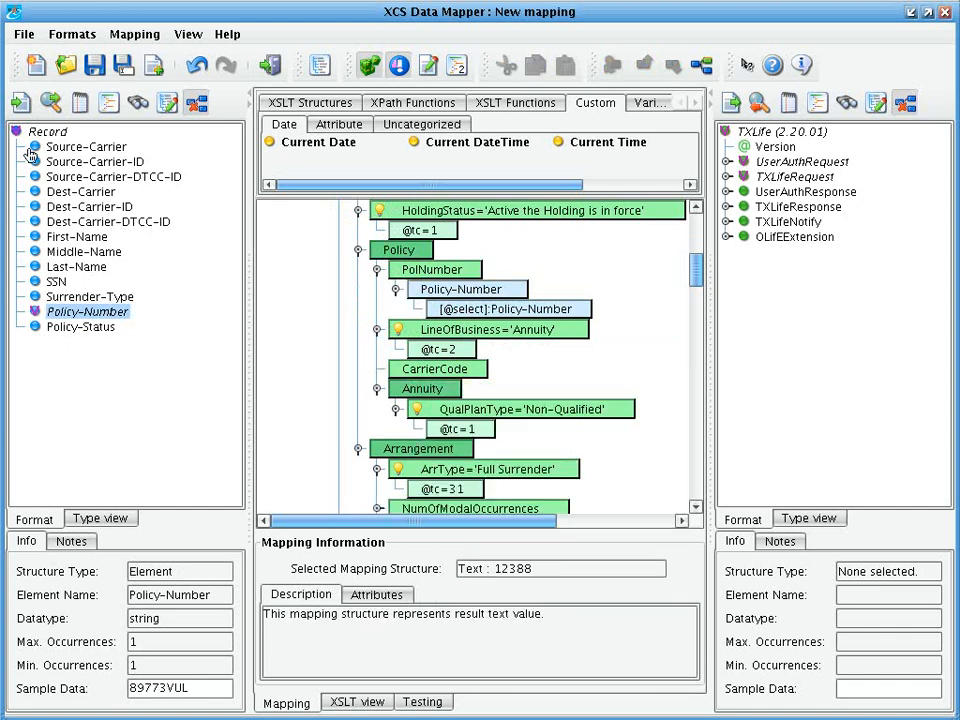
{"action": "left_click", "coordinate": [95, 147]}
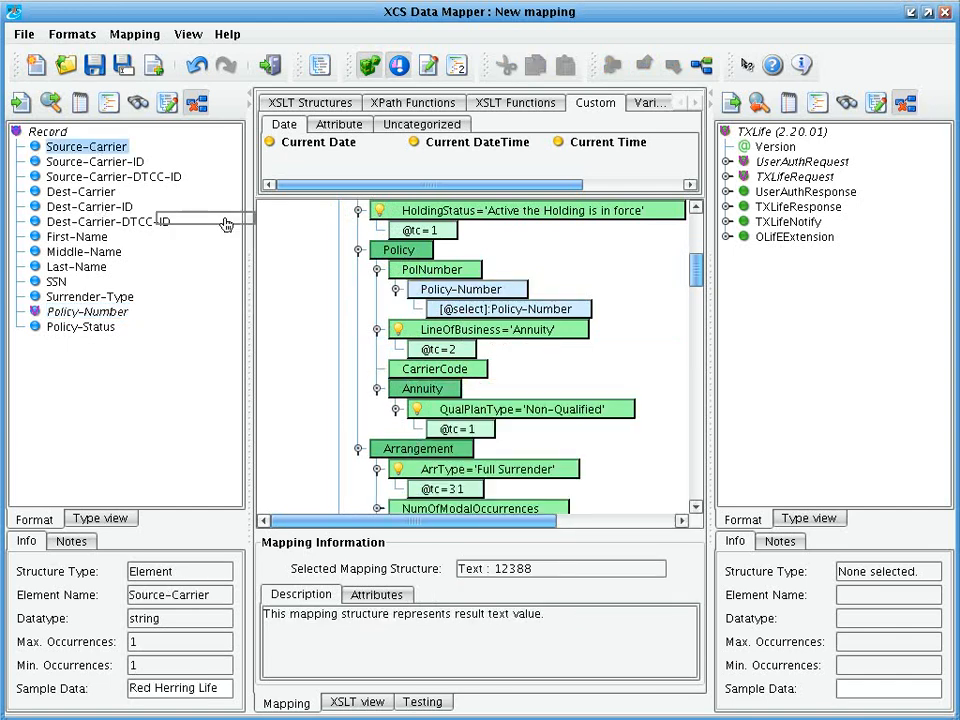
{"action": "left_click", "coordinate": [96, 164]}
{"action": "left_click_drag", "start_coordinate": [96, 164], "coordinate": [455, 381]}
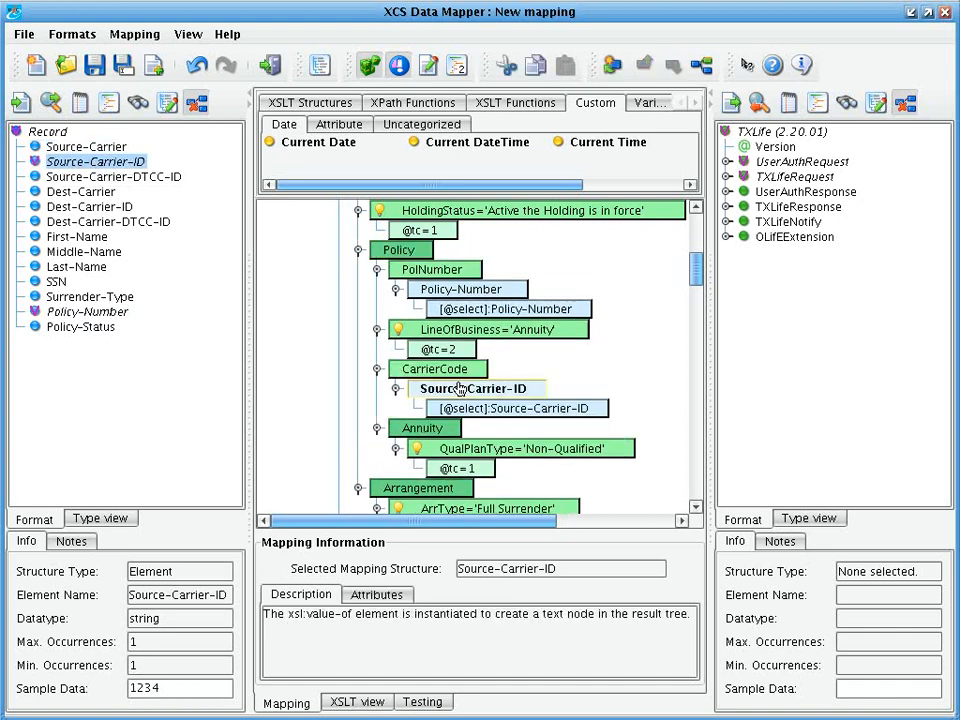
Map the source Surrender-Type field to the tc attribute of ArrType in the Holding_1 arrangement
{"action": "scroll", "coordinate": [459, 389], "scroll_direction": "down", "scroll_amount": 2}
{"action": "scroll", "coordinate": [459, 389], "scroll_direction": "down", "scroll_amount": 3}
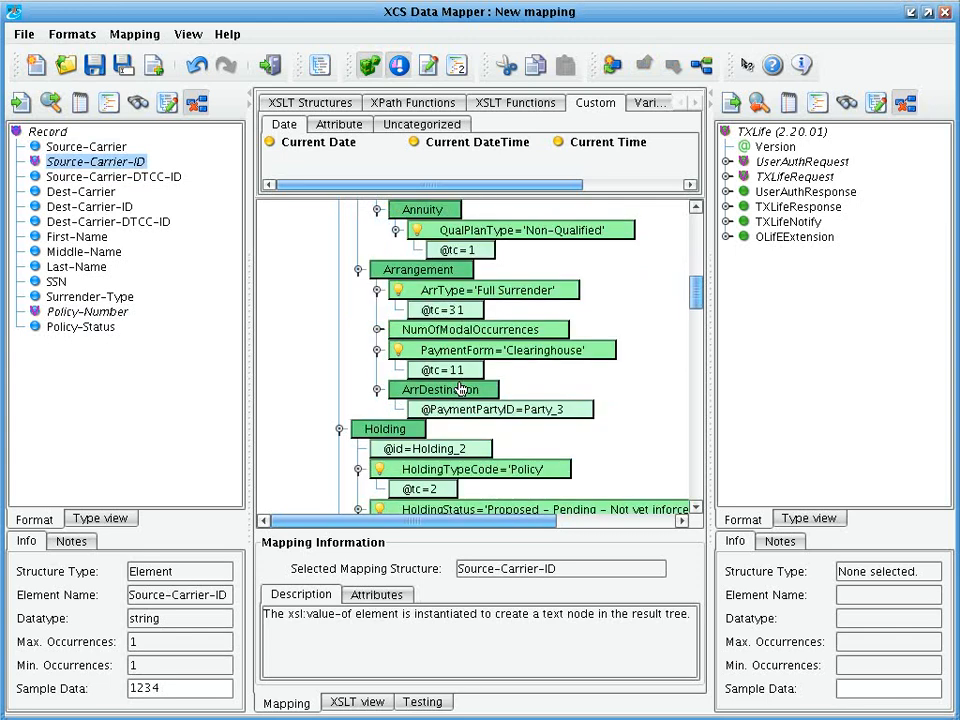
{"action": "left_click", "coordinate": [470, 270]}
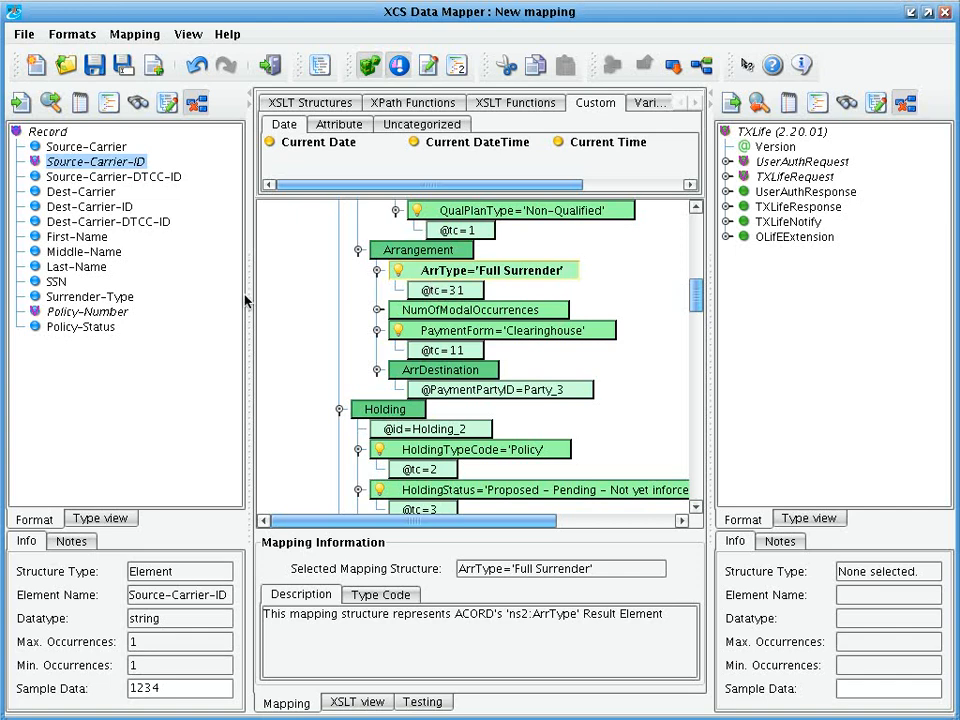
{"action": "left_click_drag", "start_coordinate": [110, 298], "coordinate": [500, 292]}
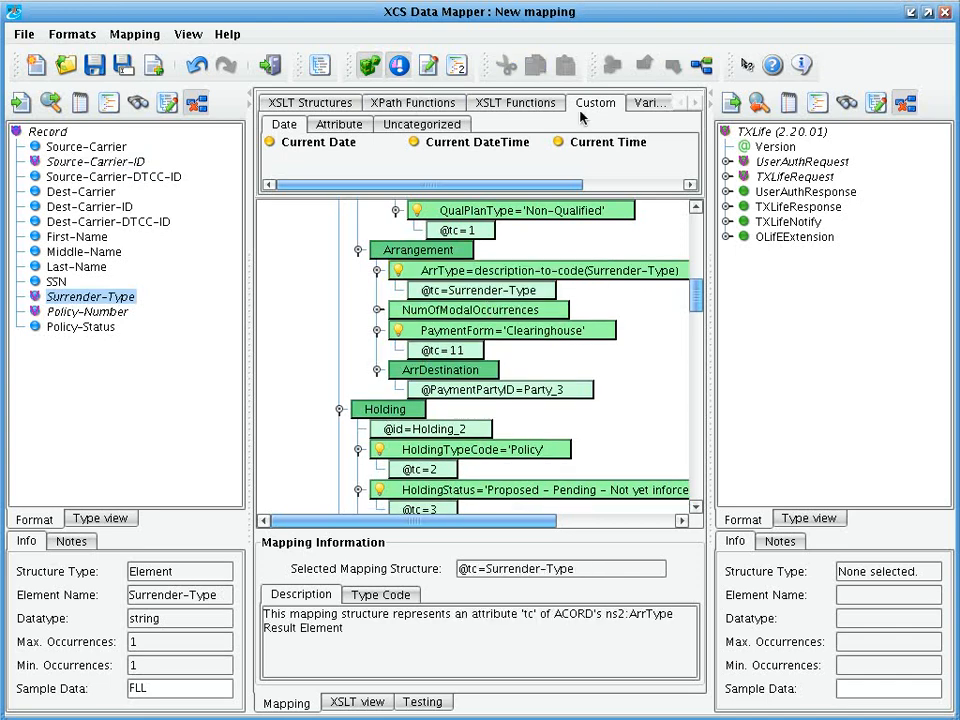
Apply the custom Tabular Mapping function to the ArrType tc attribute and define a new mapping named SurrTypeMapping
{"action": "left_click_drag", "start_coordinate": [531, 184], "coordinate": [672, 187]}
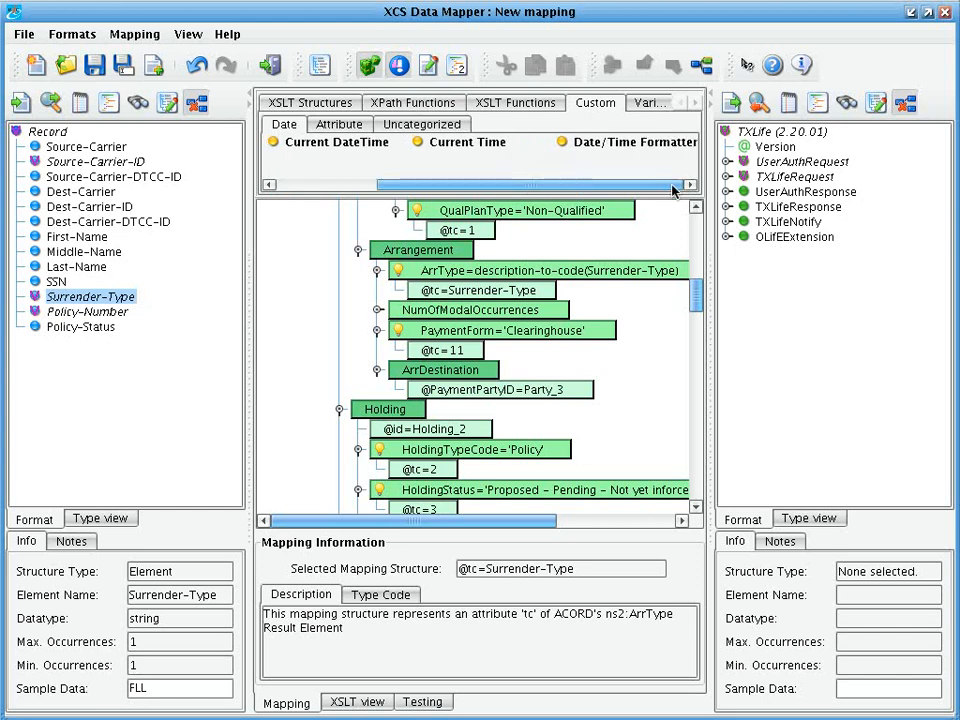
{"action": "left_click", "coordinate": [422, 124]}
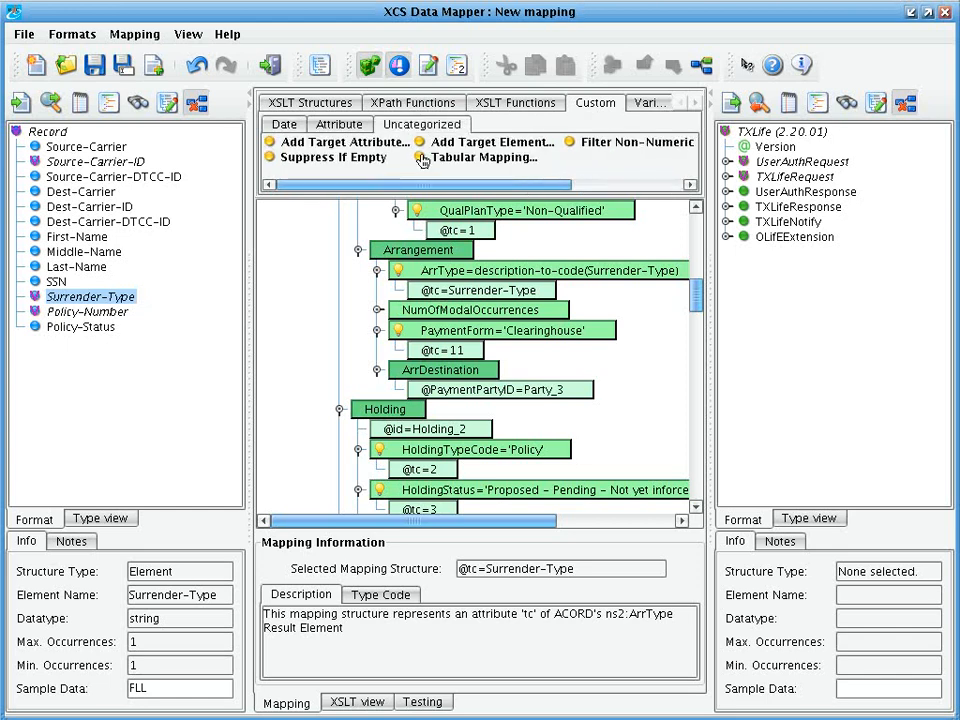
{"action": "left_click_drag", "start_coordinate": [422, 159], "coordinate": [440, 291]}
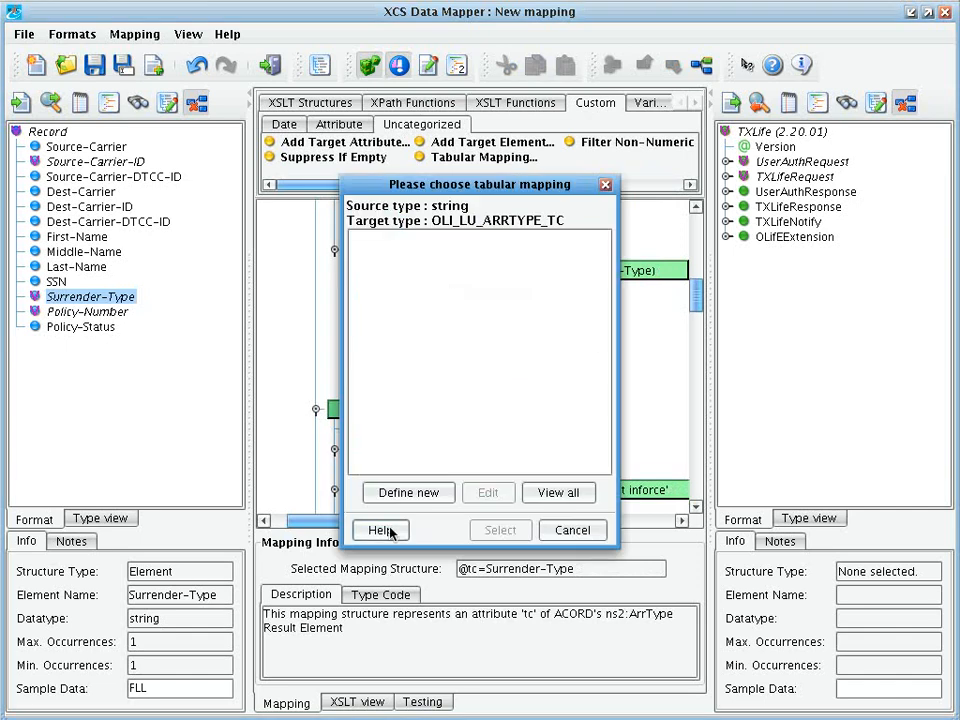
{"action": "left_click", "coordinate": [407, 490]}
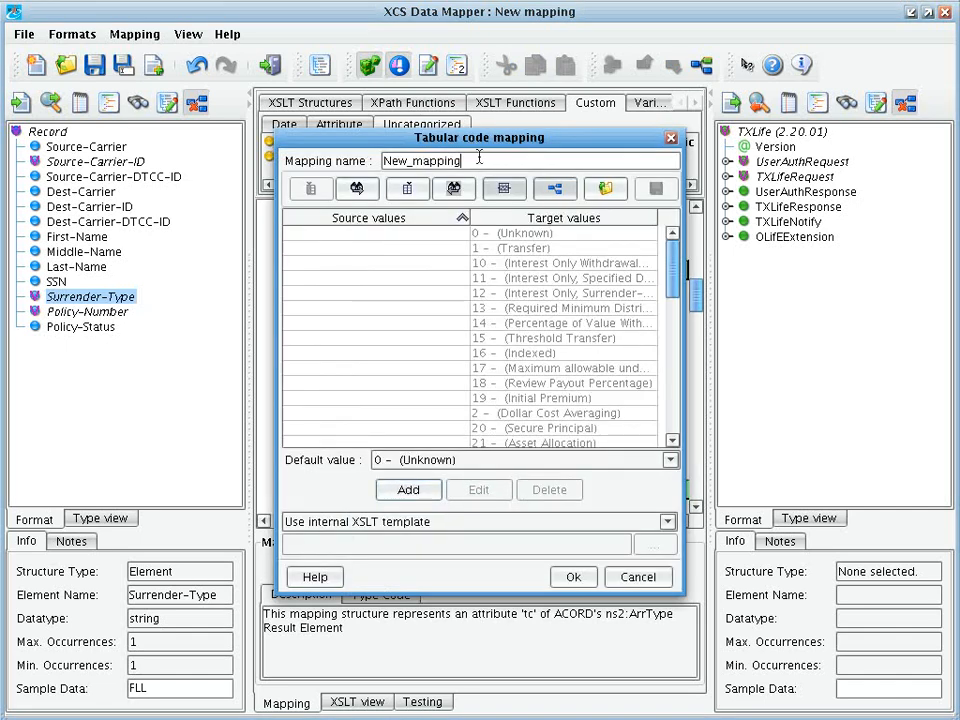
{"action": "left_click_drag", "start_coordinate": [476, 160], "coordinate": [287, 160]}
{"action": "type", "text": "SurrT"}
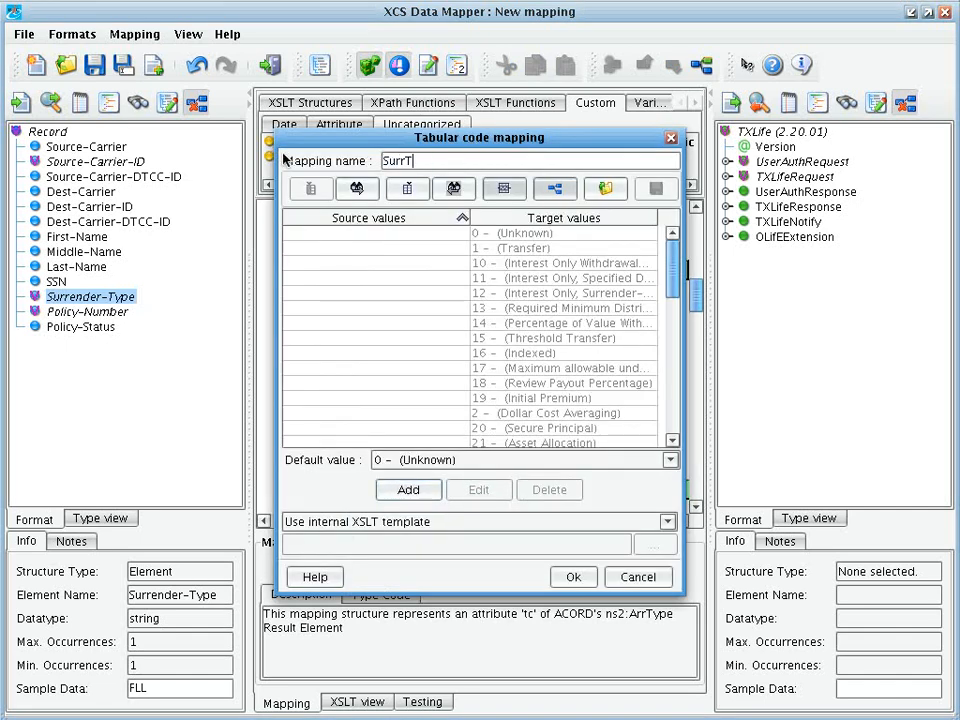
{"action": "type", "text": "ypeMapping"}
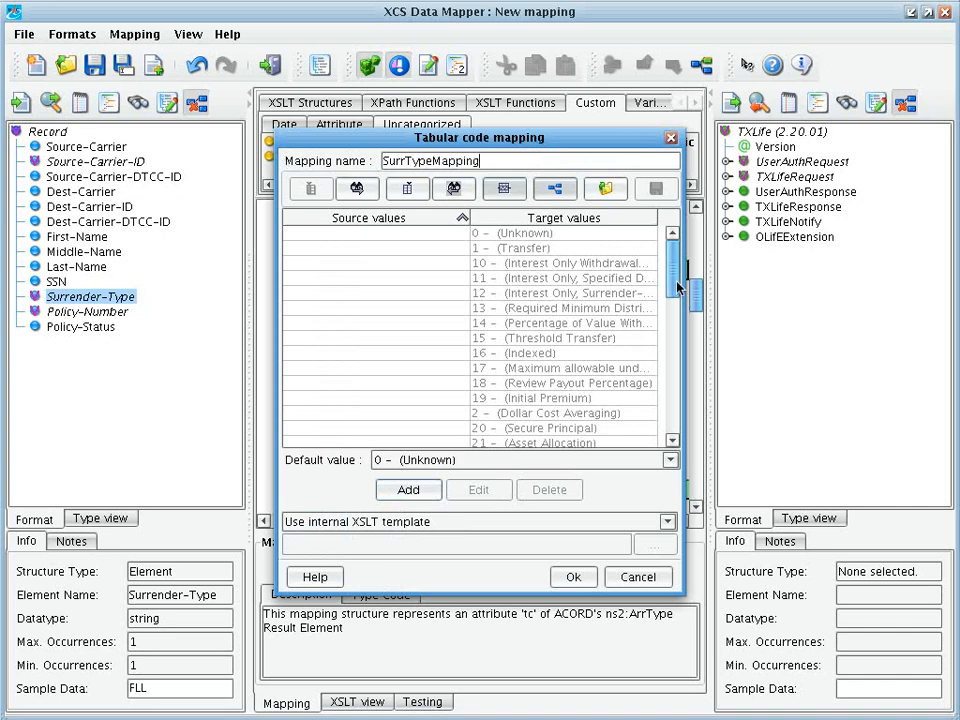
Map source value FLK to 33 (Free Look Surrender) and FLL to 31 (Full Surrender), and select the finished tabular mapping
{"action": "left_click_drag", "start_coordinate": [677, 287], "coordinate": [665, 250]}
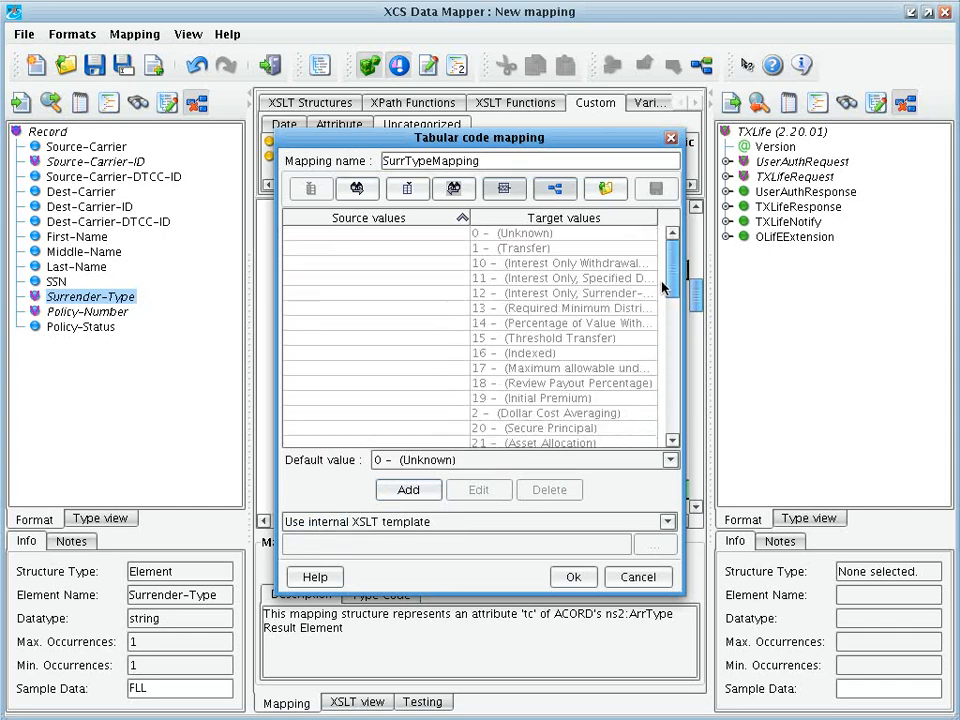
{"action": "left_click", "coordinate": [578, 218]}
{"action": "left_click_drag", "start_coordinate": [681, 264], "coordinate": [674, 304]}
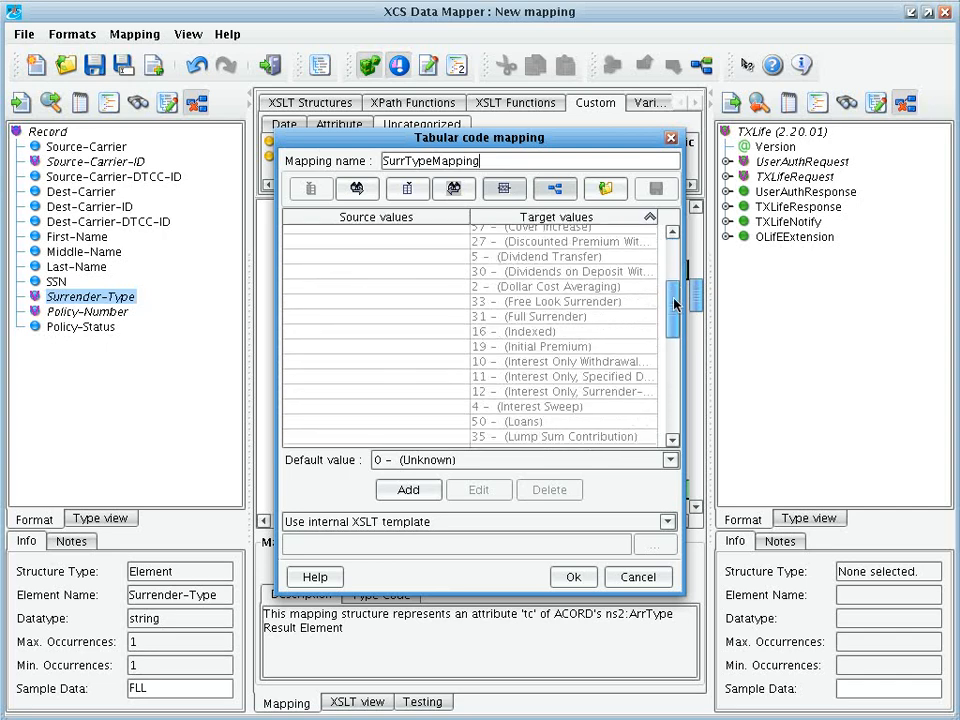
{"action": "double_click", "coordinate": [364, 306]}
{"action": "type", "text": "FLK"}
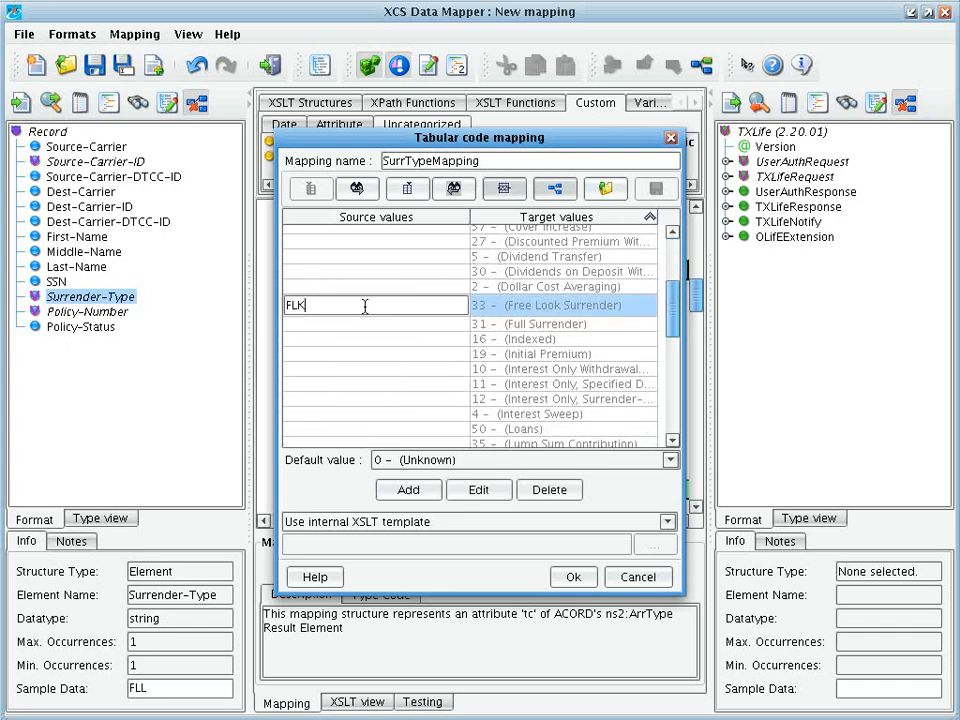
{"action": "key", "text": "Return"}
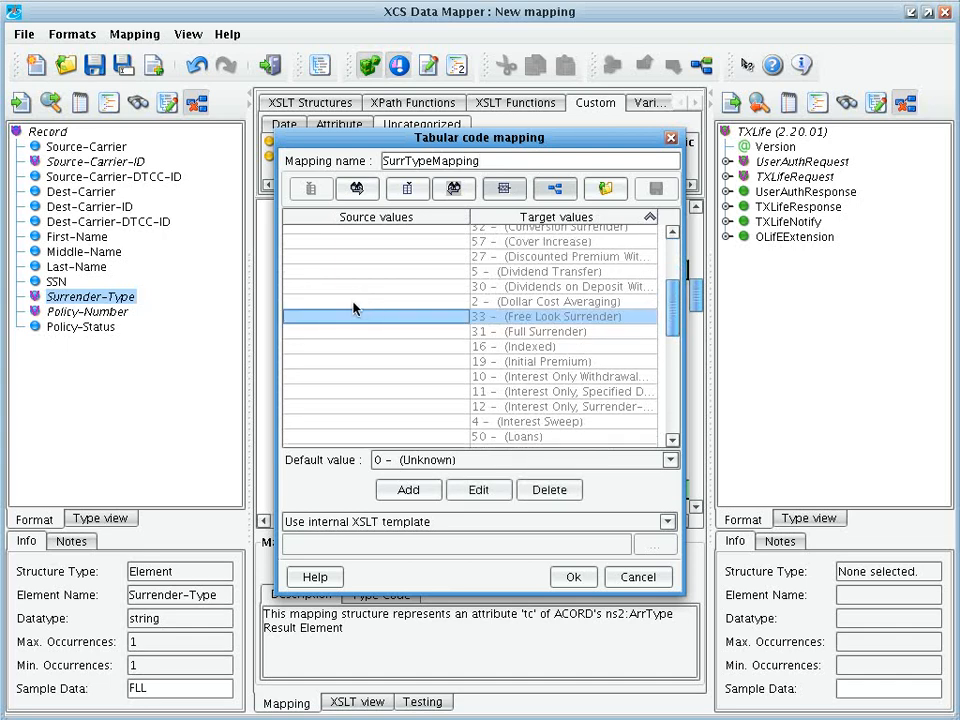
{"action": "double_click", "coordinate": [306, 332]}
{"action": "type", "text": "FLL"}
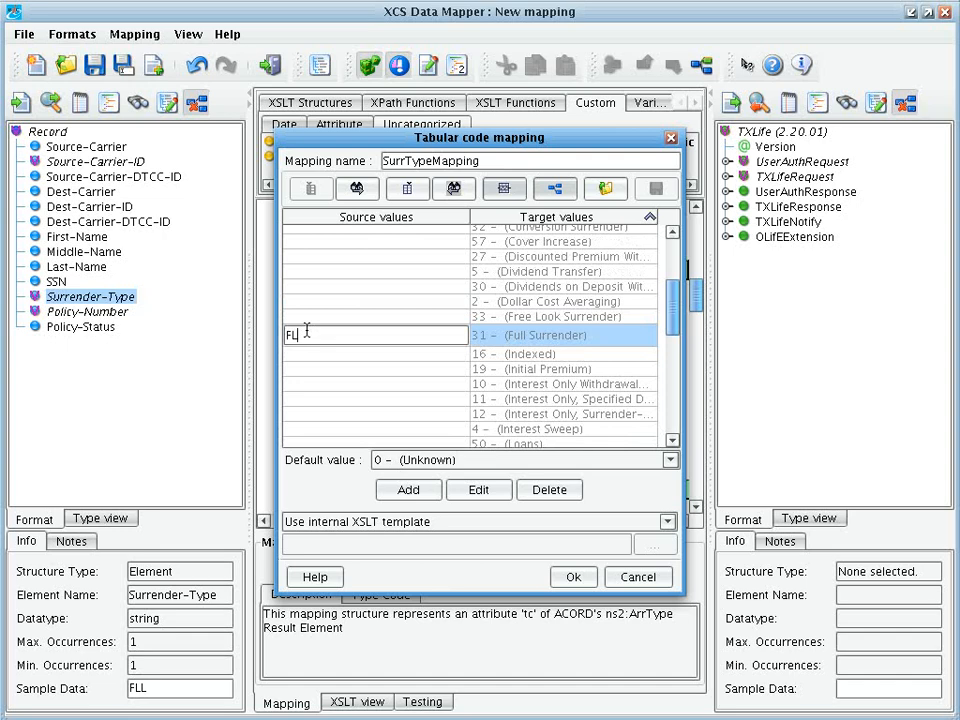
{"action": "key", "text": "Return"}
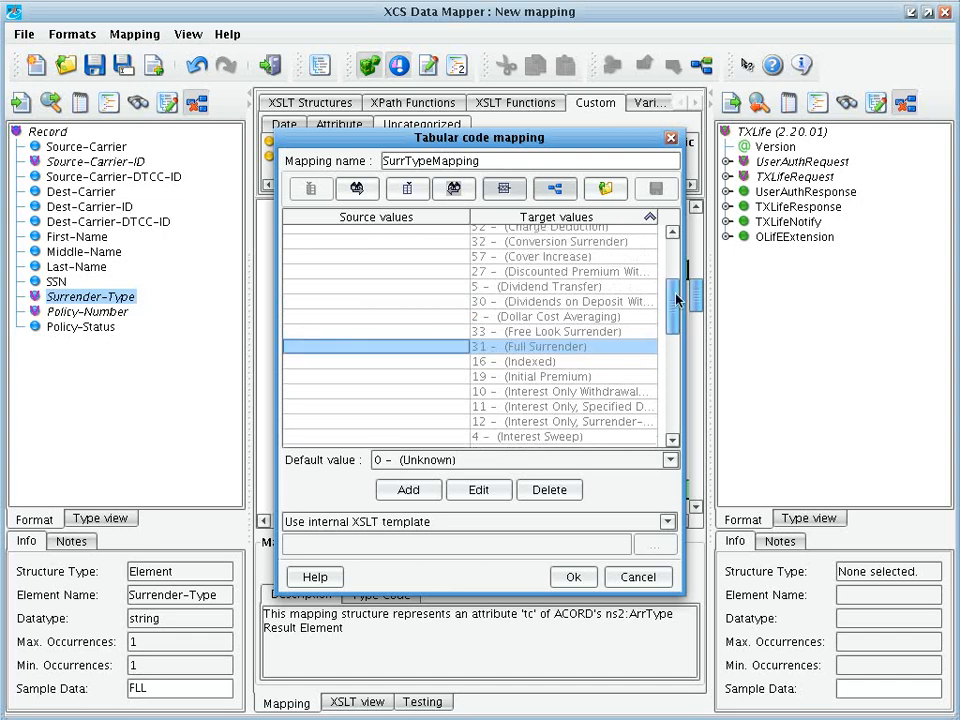
{"action": "scroll", "coordinate": [677, 300], "scroll_direction": "up", "scroll_amount": 5}
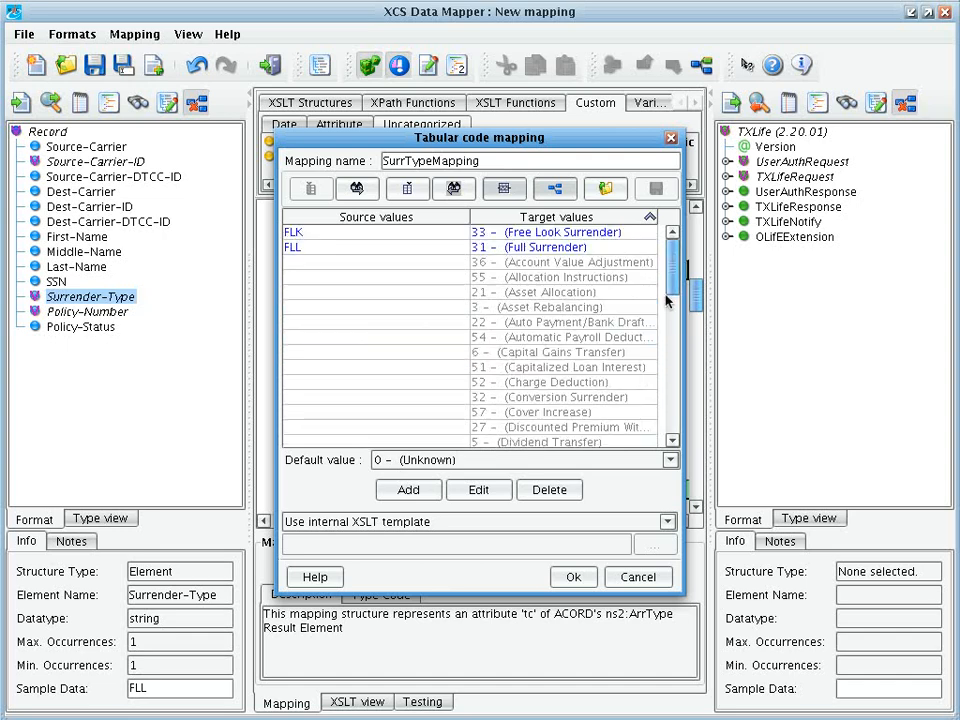
{"action": "left_click", "coordinate": [573, 577]}
{"action": "left_click", "coordinate": [478, 528]}
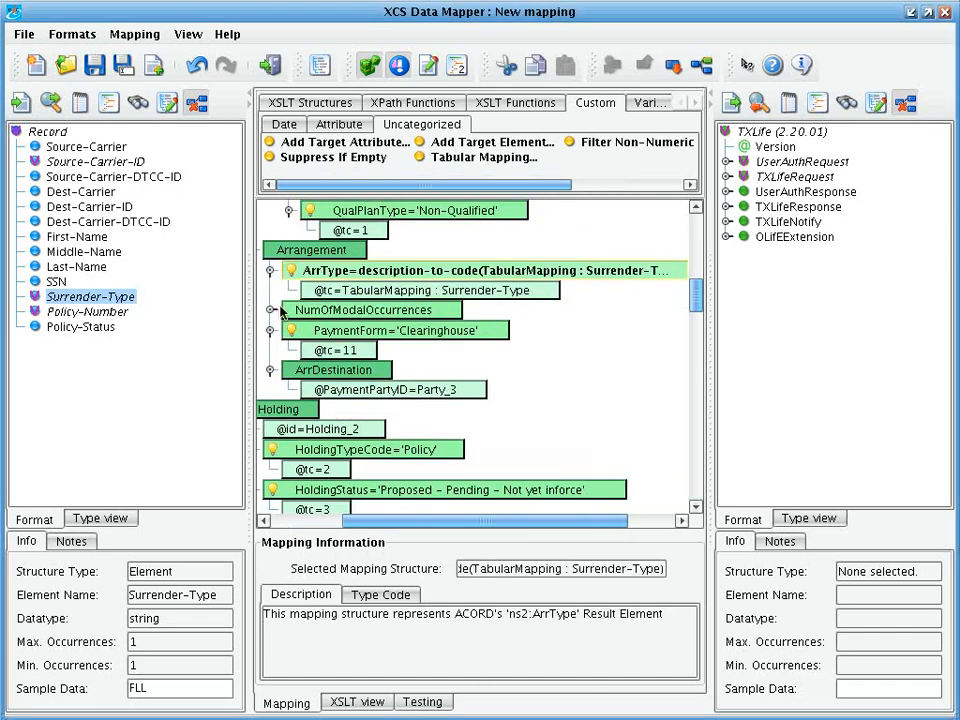
Replace the sample text under PolNumber in the Holding_2 policy with the source Policy-Number field
{"action": "left_click_drag", "start_coordinate": [383, 526], "coordinate": [347, 523]}
{"action": "scroll", "coordinate": [365, 508], "scroll_direction": "down", "scroll_amount": 5}
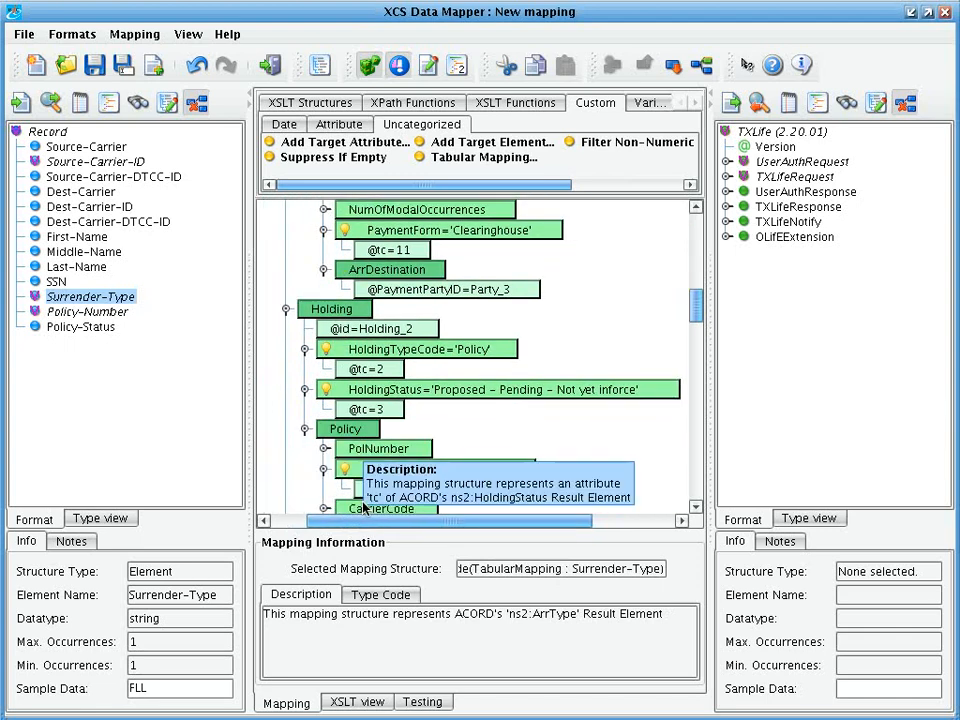
{"action": "scroll", "coordinate": [387, 467], "scroll_direction": "down", "scroll_amount": 4}
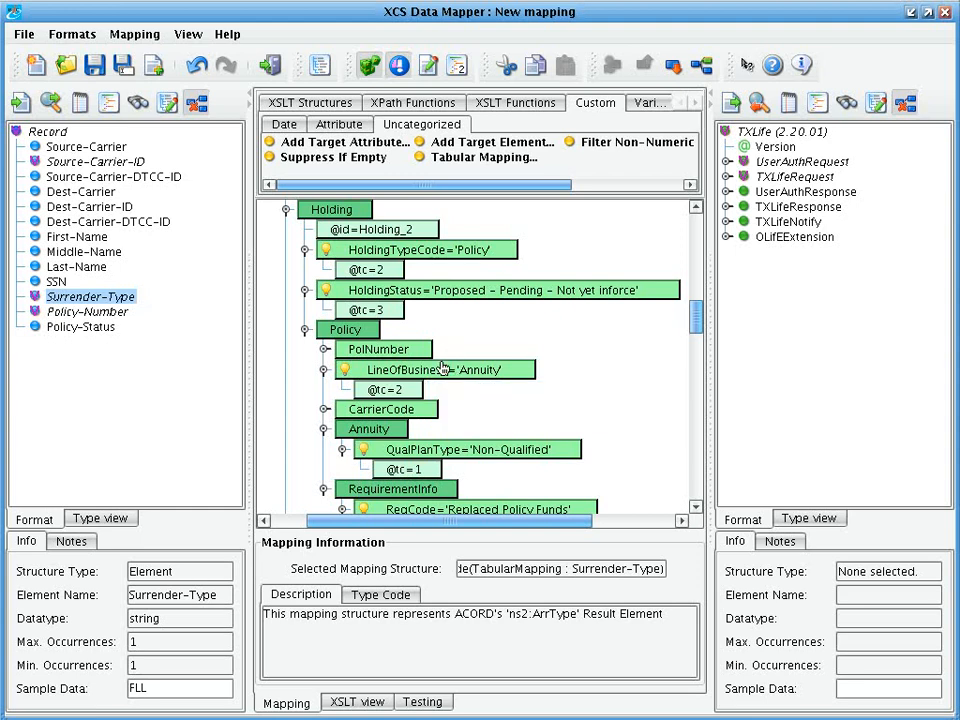
{"action": "left_click", "coordinate": [323, 349]}
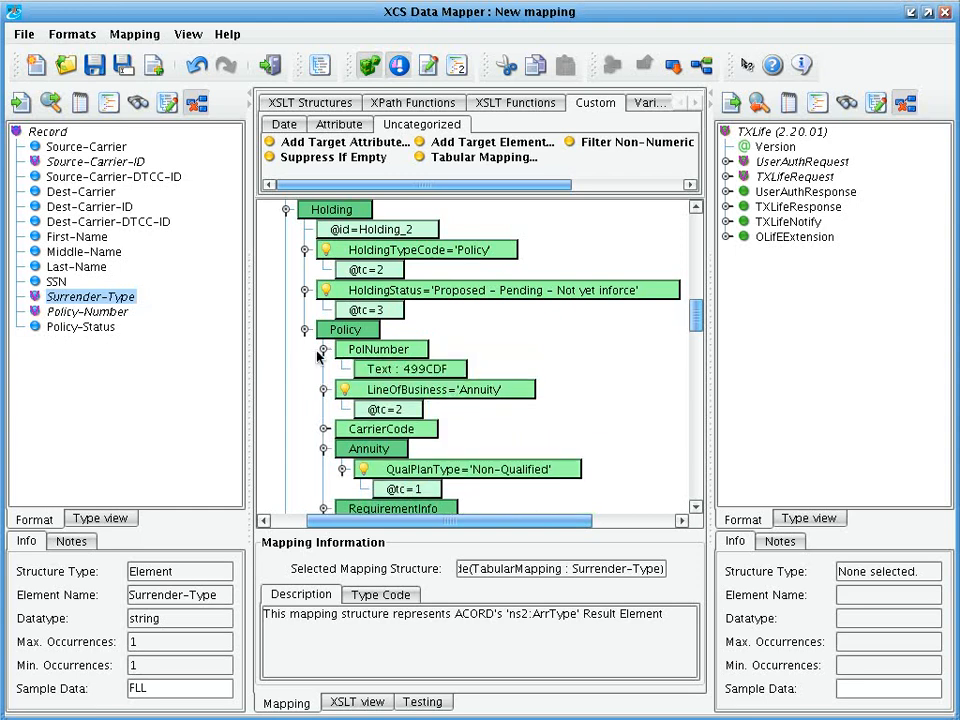
{"action": "left_click", "coordinate": [369, 370]}
{"action": "right_click", "coordinate": [369, 370]}
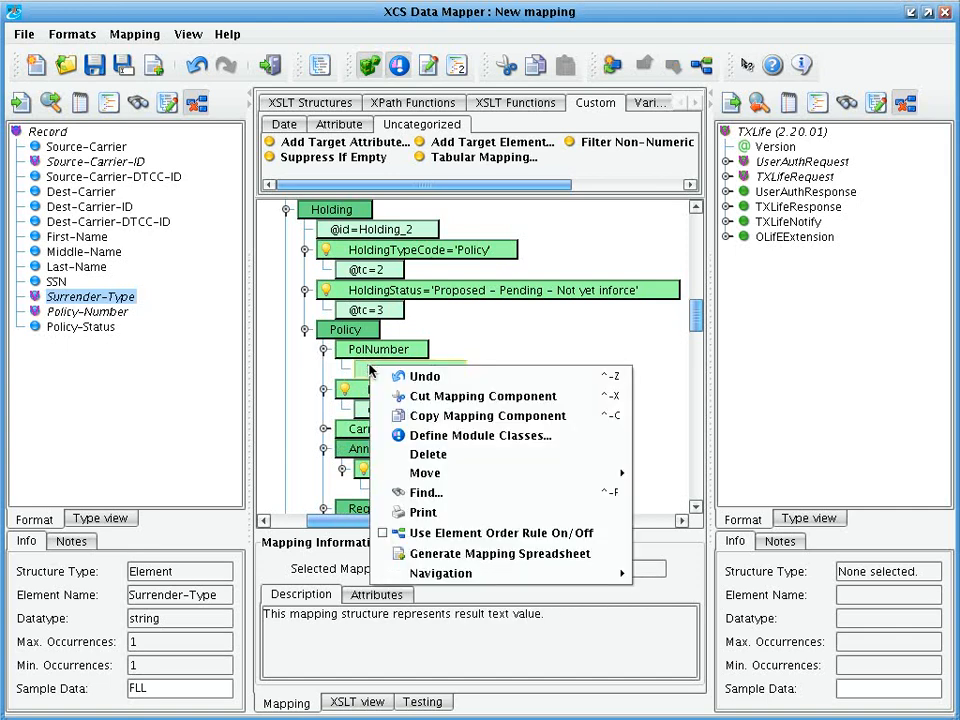
{"action": "left_click", "coordinate": [418, 453]}
{"action": "left_click_drag", "start_coordinate": [80, 311], "coordinate": [420, 349]}
Replace the sample text under CarrierCode in the Holding_2 policy with the source Source-Carrier-ID field
{"action": "scroll", "coordinate": [490, 423], "scroll_direction": "down", "scroll_amount": 4}
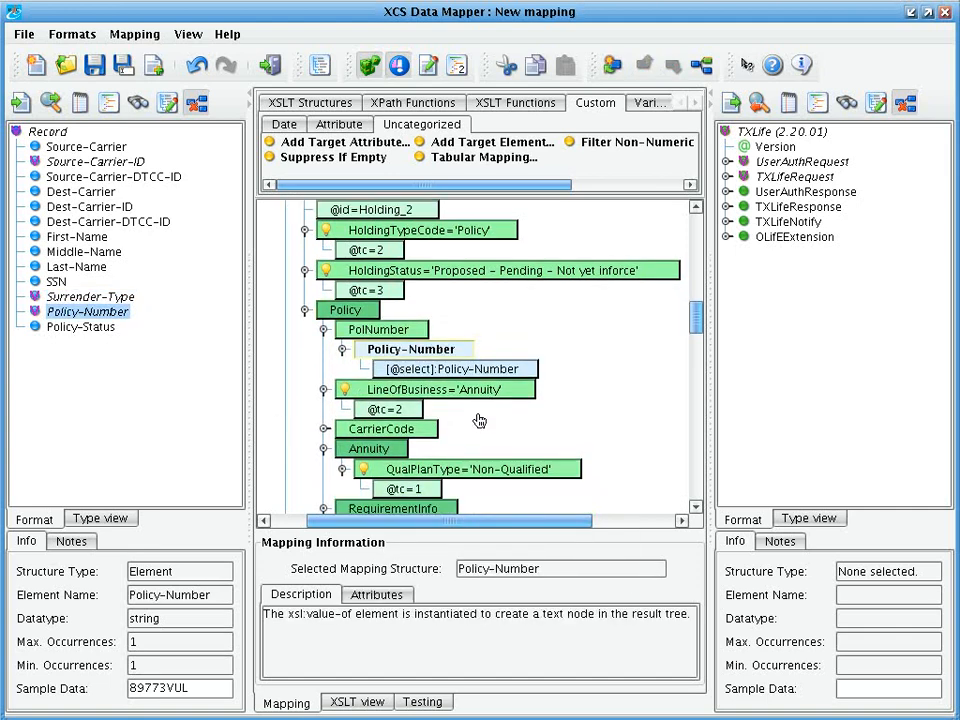
{"action": "left_click", "coordinate": [323, 368]}
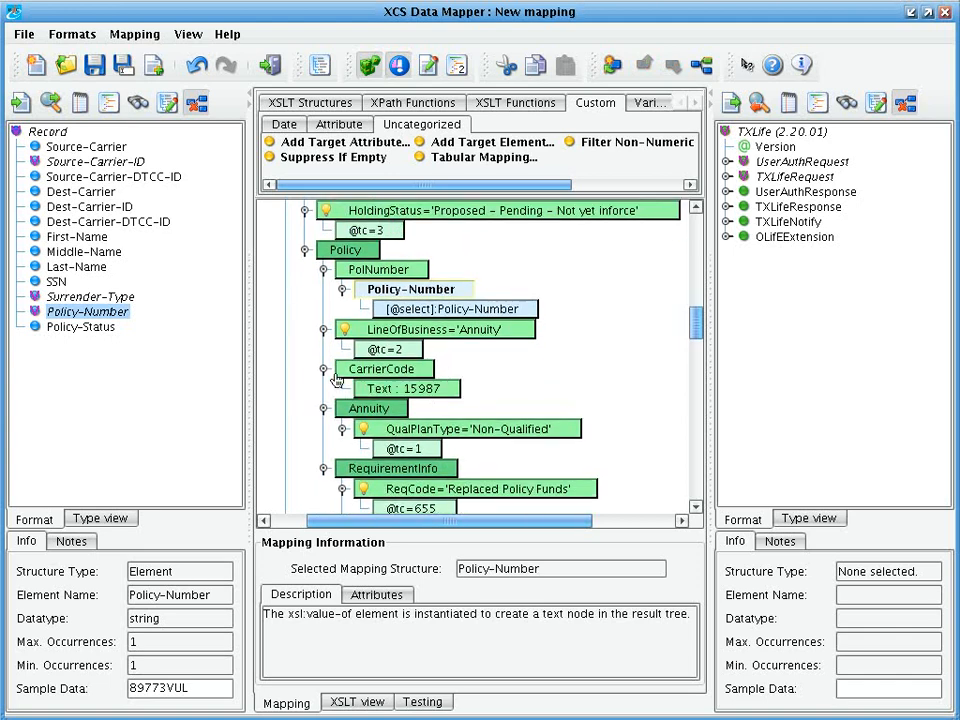
{"action": "left_click", "coordinate": [414, 389]}
{"action": "right_click", "coordinate": [416, 389]}
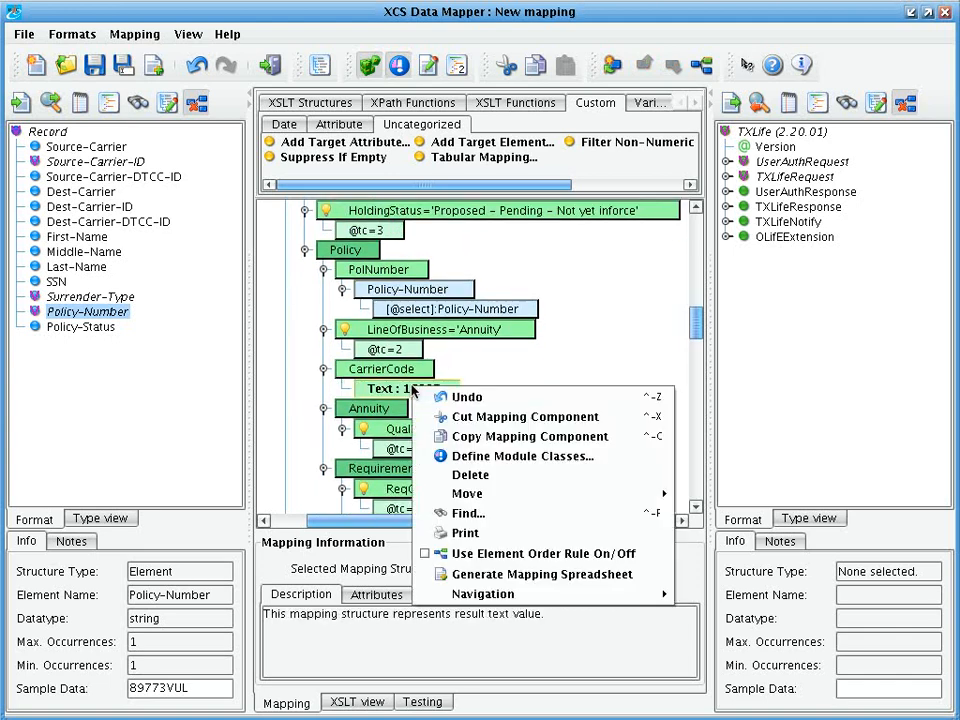
{"action": "left_click", "coordinate": [470, 474]}
{"action": "left_click_drag", "start_coordinate": [68, 163], "coordinate": [385, 372]}
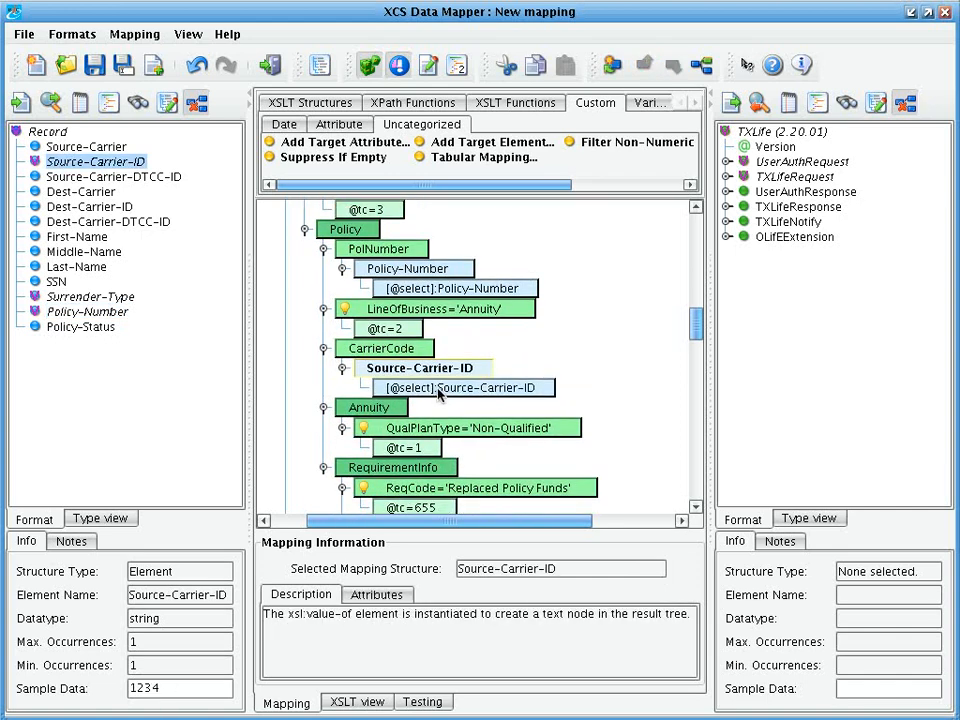
{"action": "scroll", "coordinate": [438, 393], "scroll_direction": "down", "scroll_amount": 5}
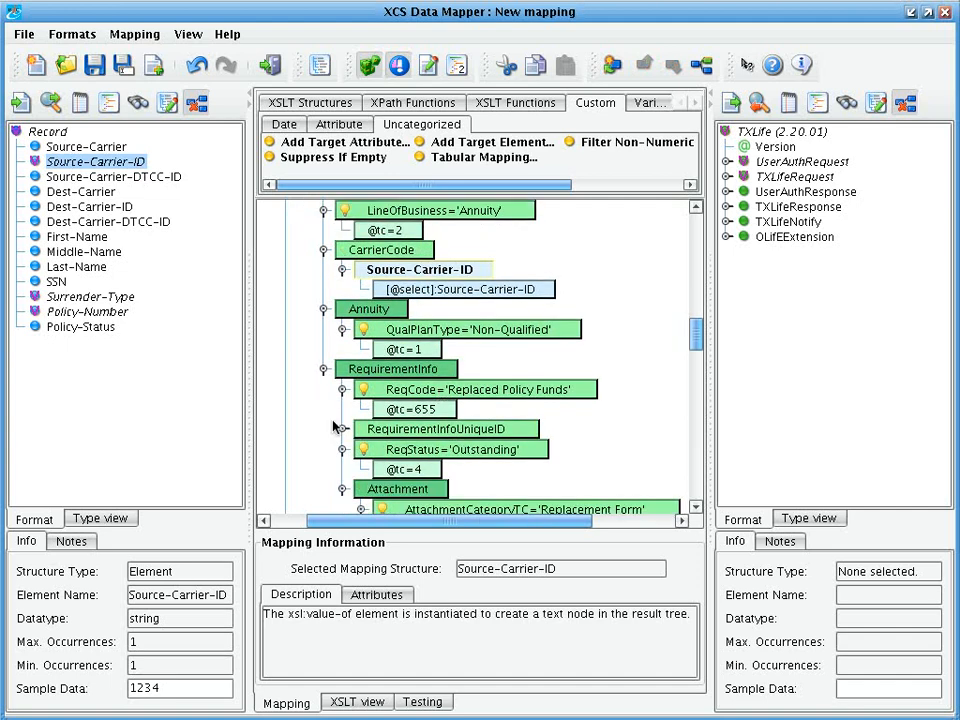
Expand FullName and GovtID in Party_1 and delete the sample text under FullName
{"action": "scroll", "coordinate": [338, 428], "scroll_direction": "down", "scroll_amount": 2}
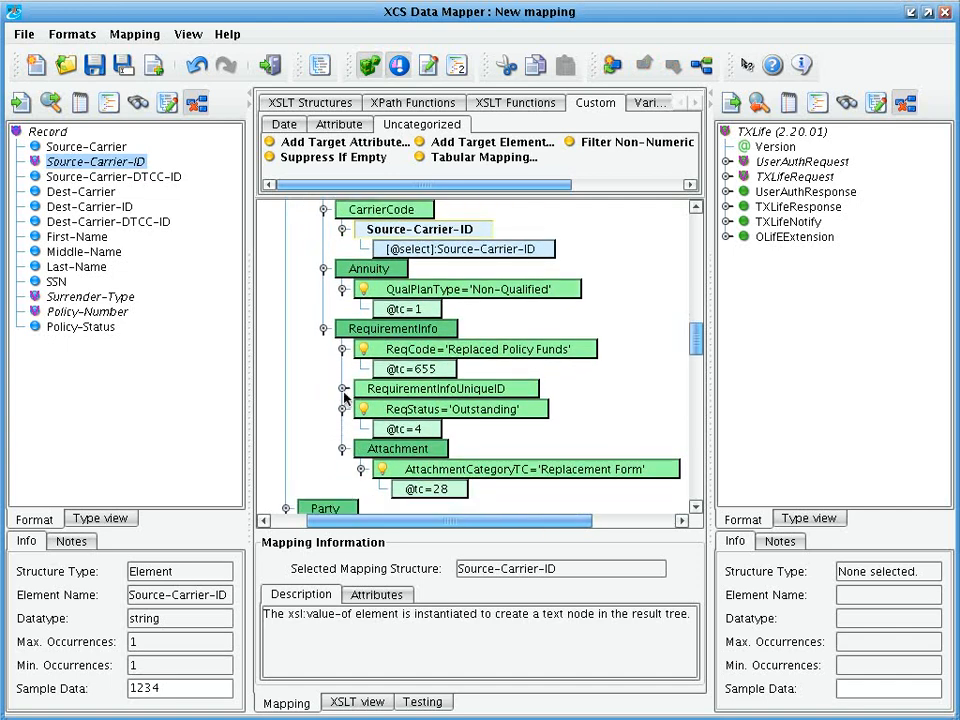
{"action": "scroll", "coordinate": [340, 408], "scroll_direction": "down", "scroll_amount": 5}
{"action": "scroll", "coordinate": [352, 410], "scroll_direction": "down", "scroll_amount": 7}
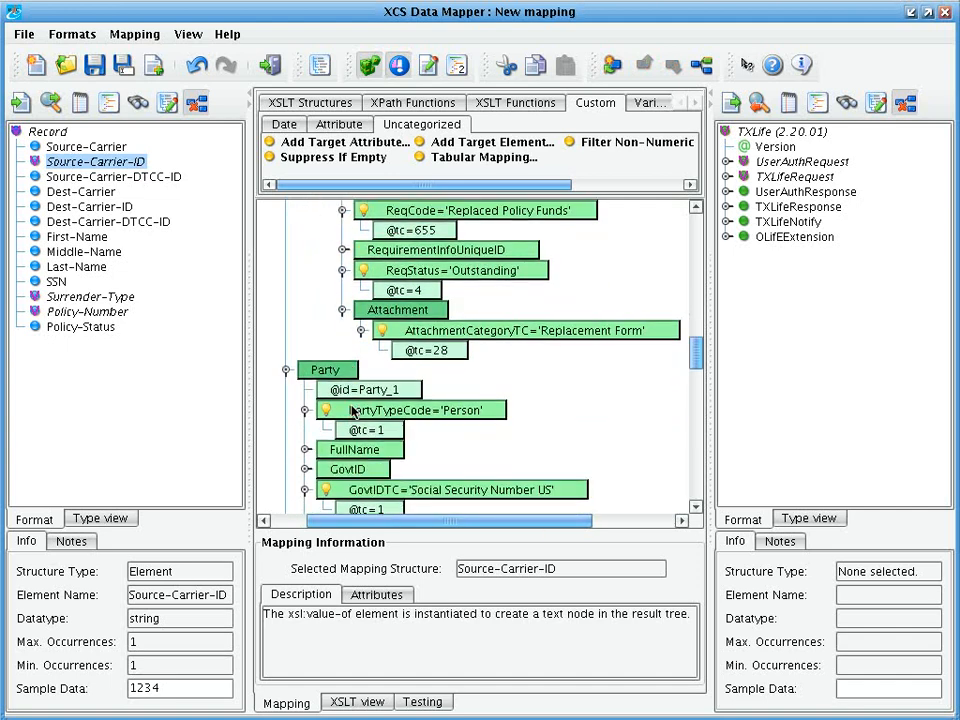
{"action": "scroll", "coordinate": [353, 413], "scroll_direction": "down", "scroll_amount": 1}
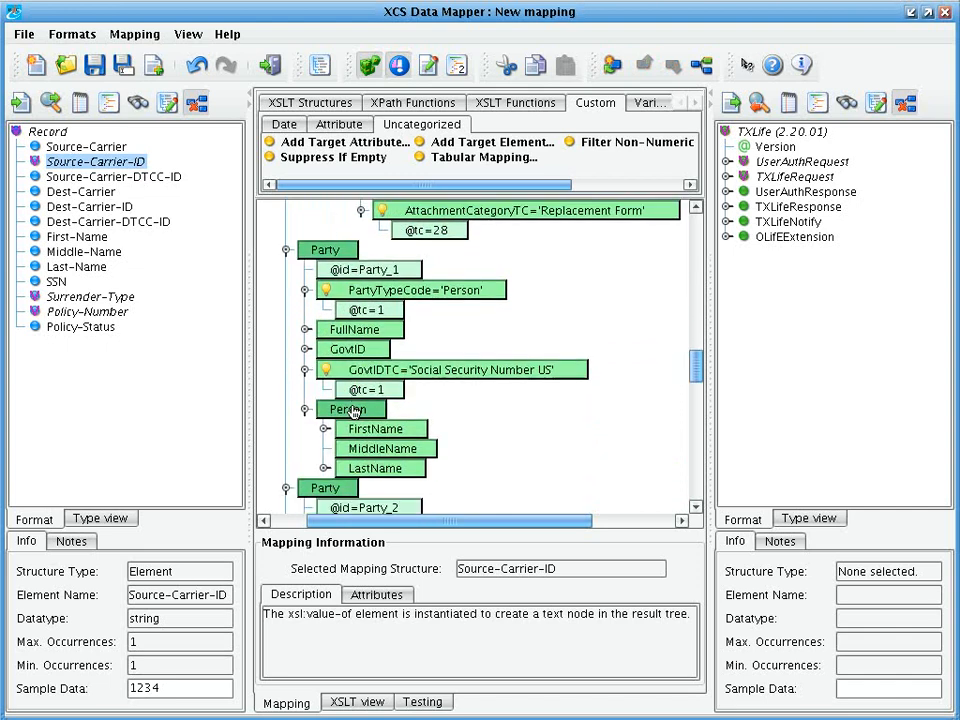
{"action": "left_click", "coordinate": [304, 329]}
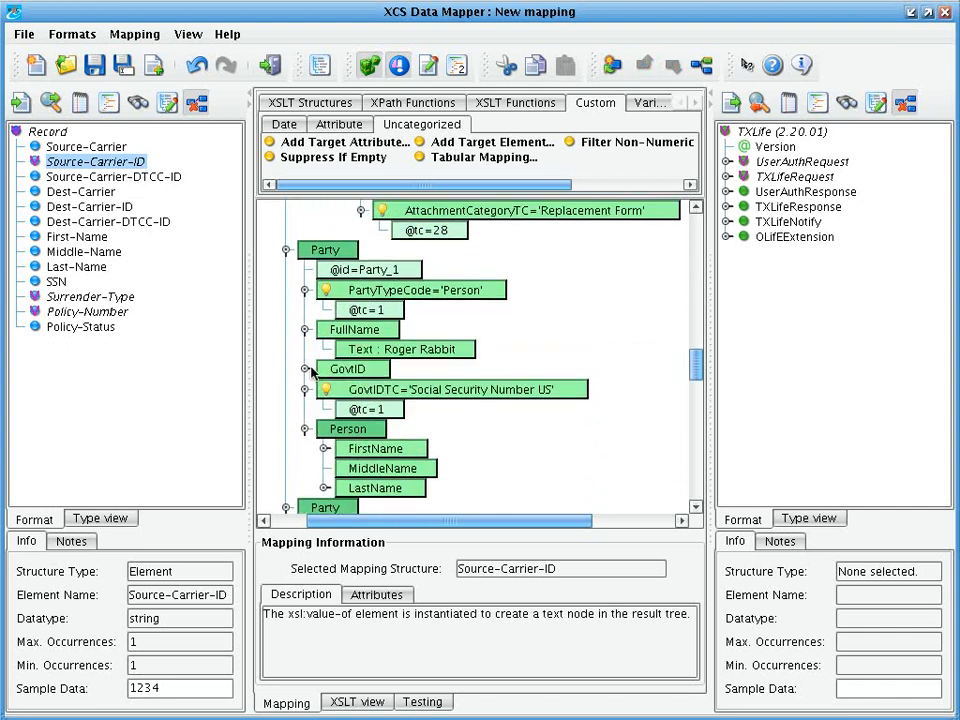
{"action": "left_click", "coordinate": [304, 368]}
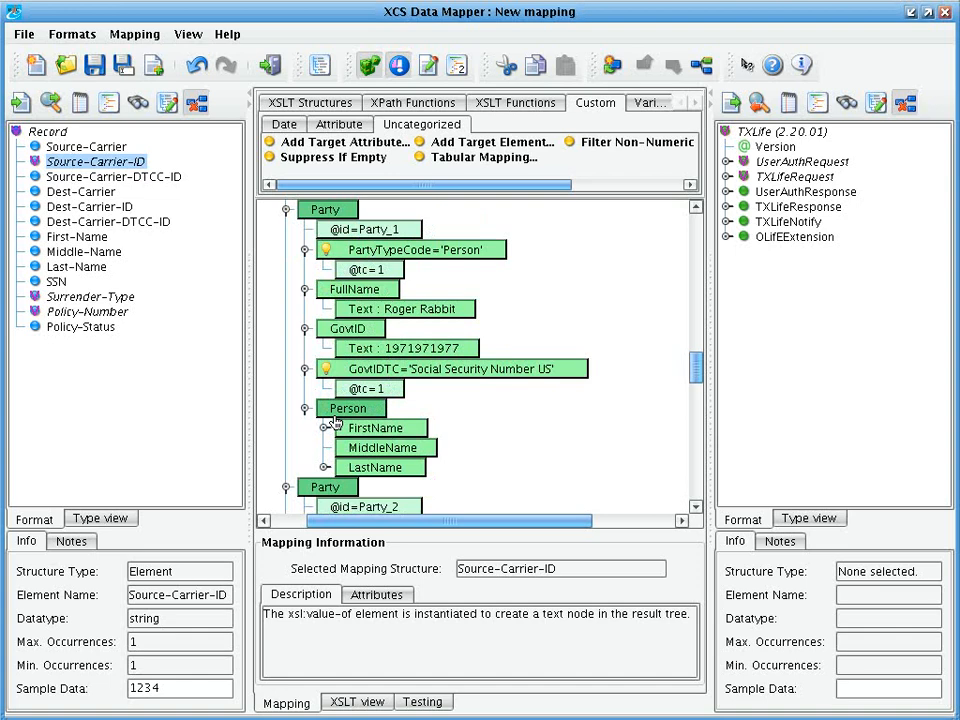
{"action": "scroll", "coordinate": [337, 424], "scroll_direction": "up", "scroll_amount": 1}
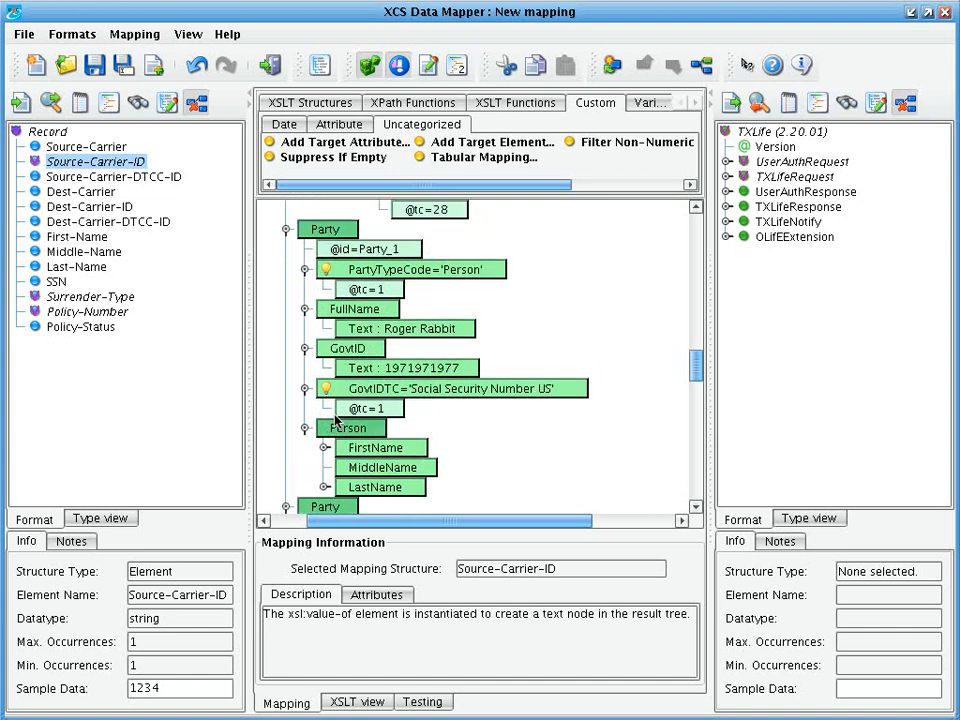
{"action": "left_click", "coordinate": [387, 331]}
{"action": "right_click", "coordinate": [387, 333]}
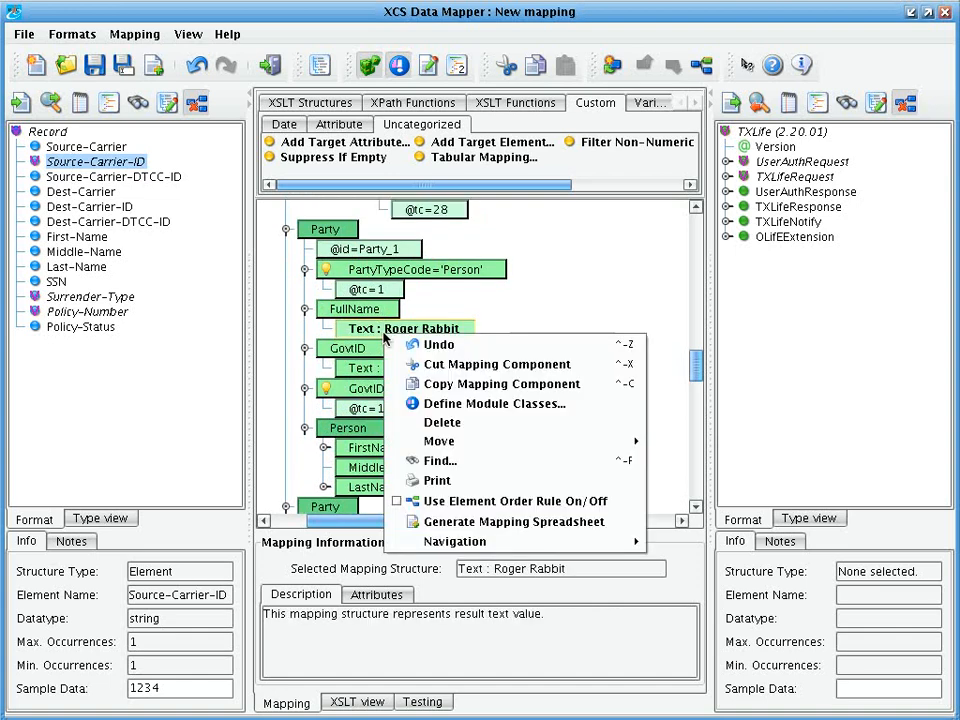
{"action": "left_click", "coordinate": [430, 423]}
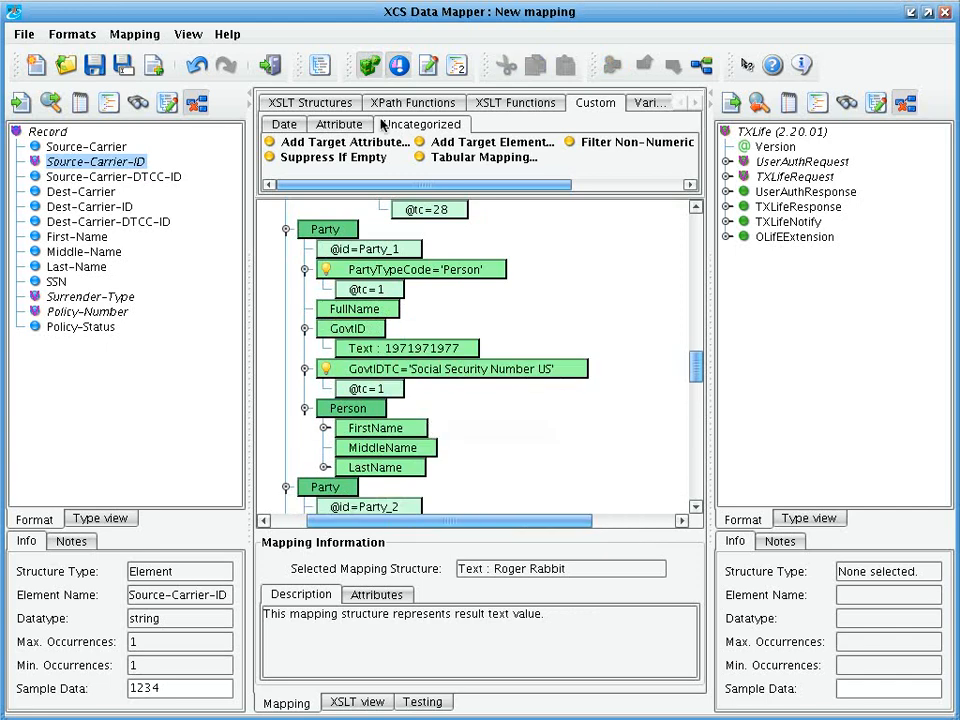
Add the XPath string and concat functions under FullName in Party_1
{"action": "left_click", "coordinate": [413, 102]}
{"action": "left_click", "coordinate": [458, 124]}
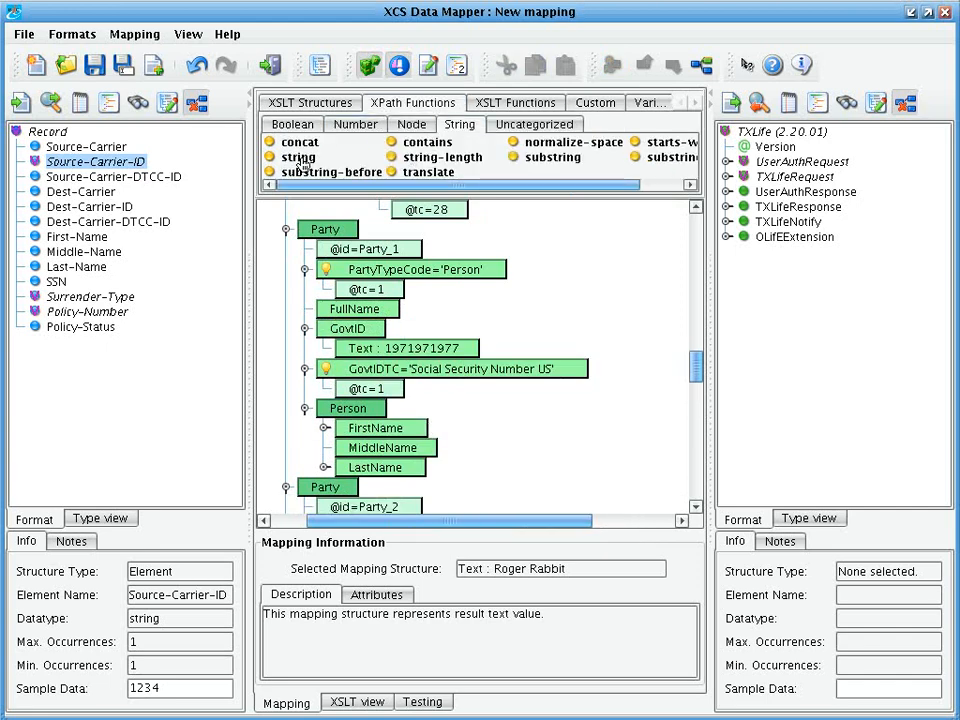
{"action": "left_click_drag", "start_coordinate": [301, 163], "coordinate": [352, 312]}
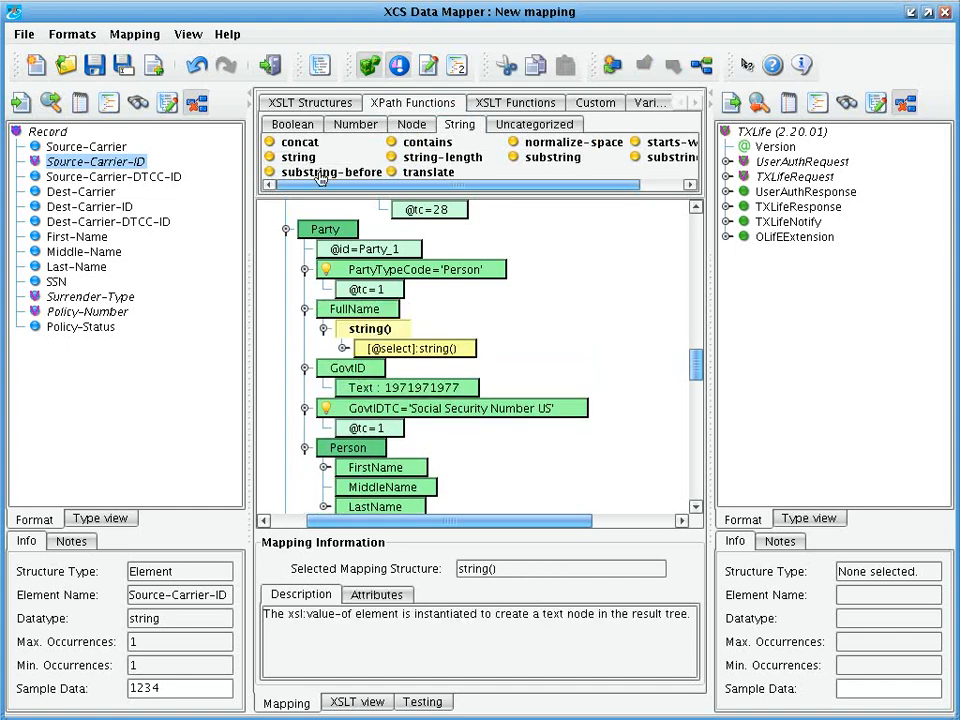
{"action": "left_click_drag", "start_coordinate": [306, 146], "coordinate": [272, 349]}
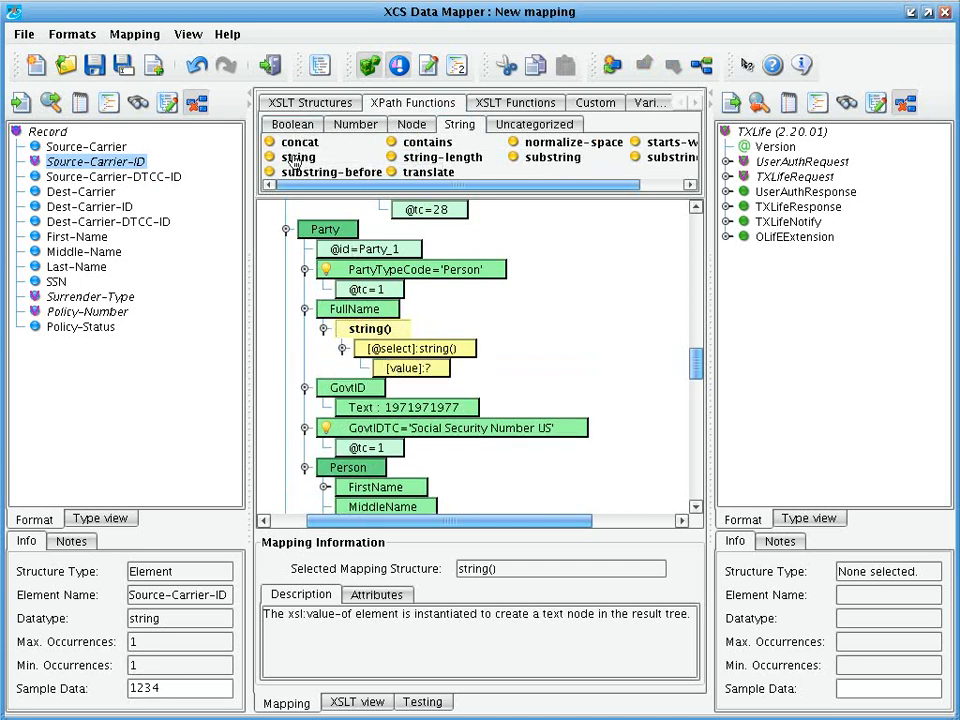
{"action": "left_click_drag", "start_coordinate": [297, 146], "coordinate": [385, 314]}
Delete the unneeded string() function from FullName in Party_1
{"action": "left_click", "coordinate": [372, 329]}
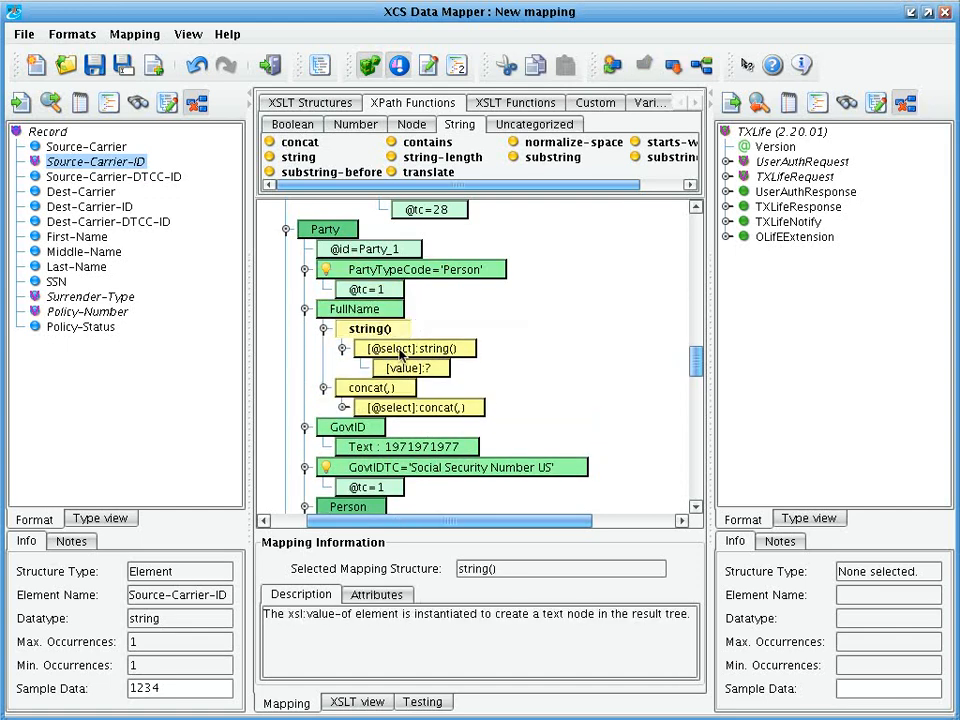
{"action": "right_click", "coordinate": [399, 339]}
{"action": "mouse_move", "coordinate": [441, 545]}
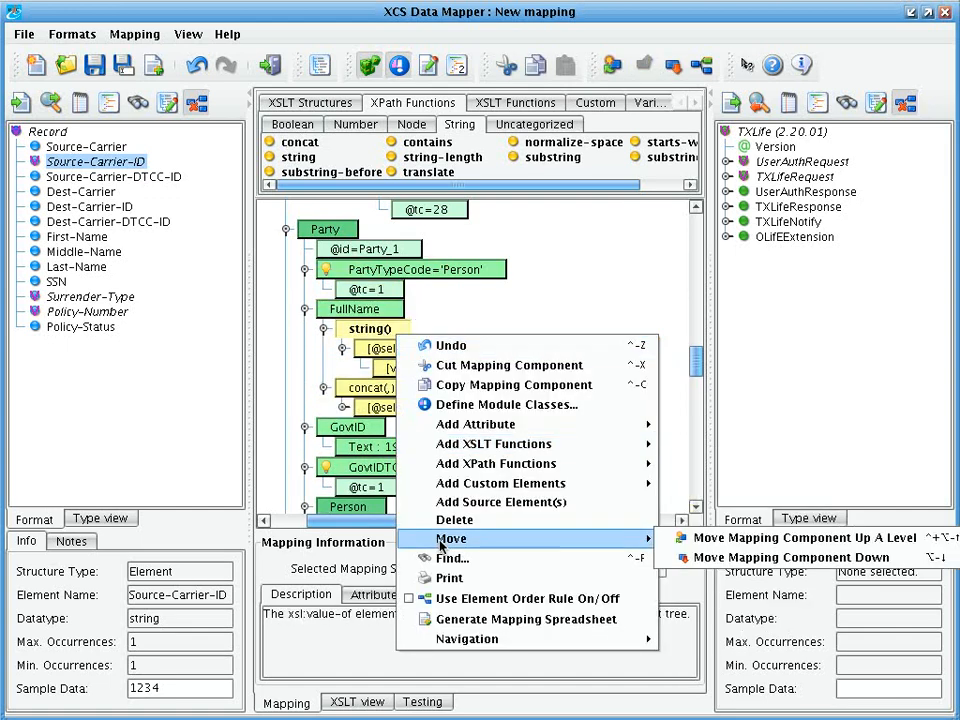
{"action": "left_click", "coordinate": [448, 521]}
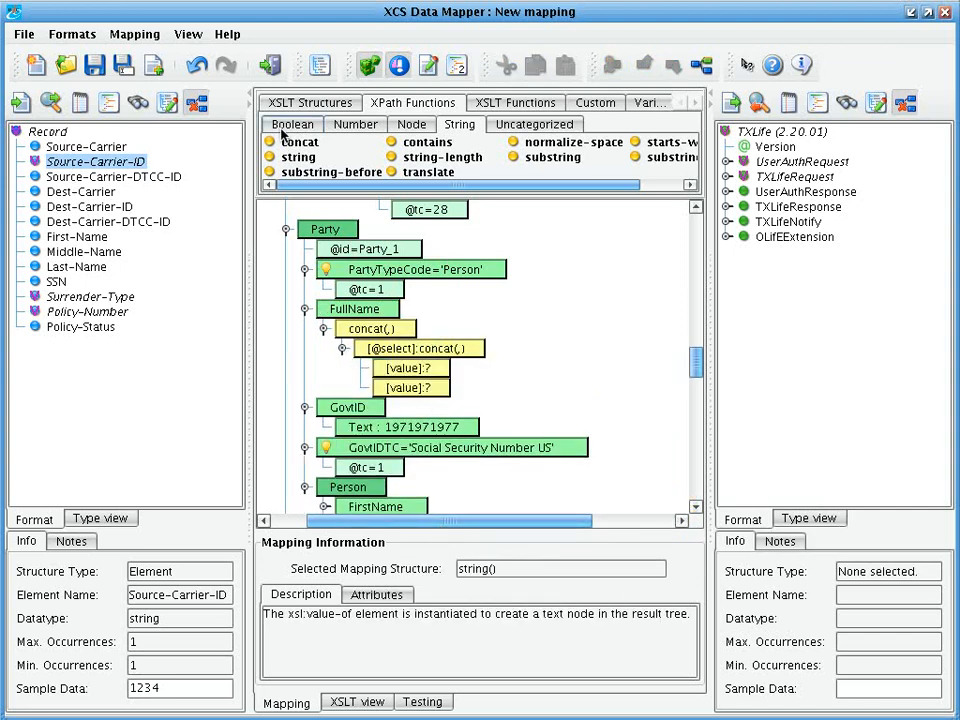
Nest a second concat in the second value of FullName's concat and fill the values with First-Name, Middle-Name and Last-Name in order
{"action": "left_click_drag", "start_coordinate": [284, 140], "coordinate": [400, 392]}
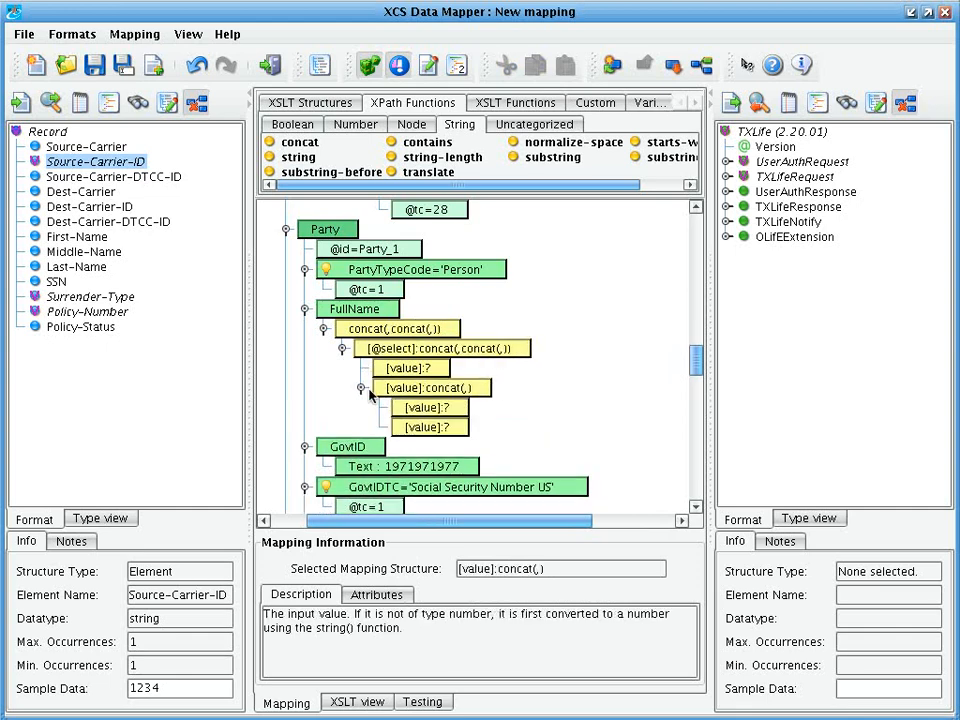
{"action": "left_click_drag", "start_coordinate": [95, 237], "coordinate": [452, 372]}
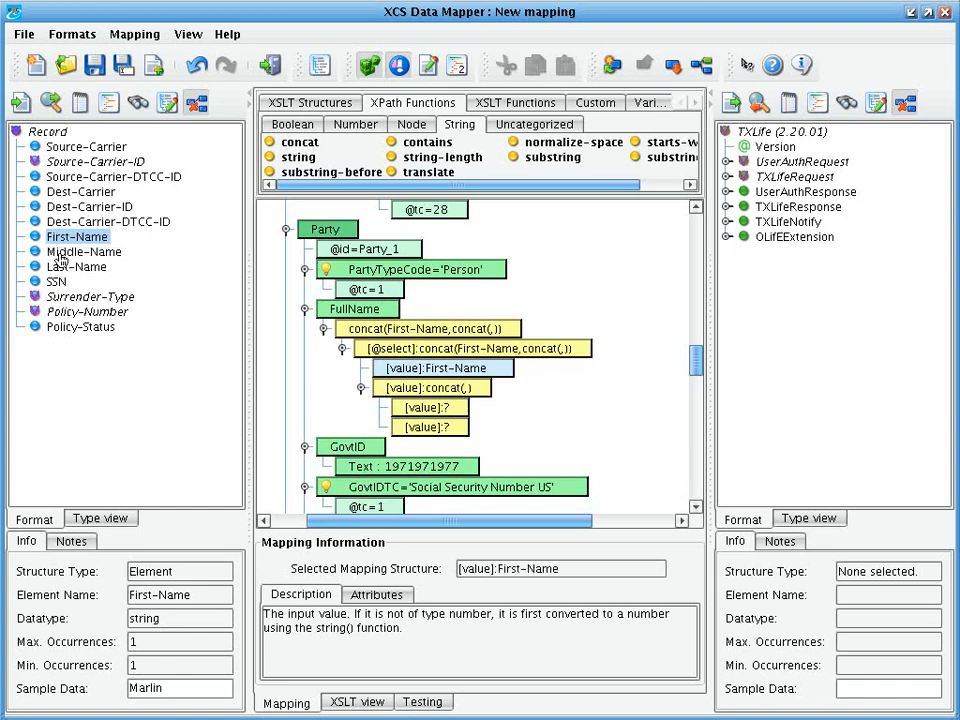
{"action": "left_click_drag", "start_coordinate": [60, 256], "coordinate": [440, 410]}
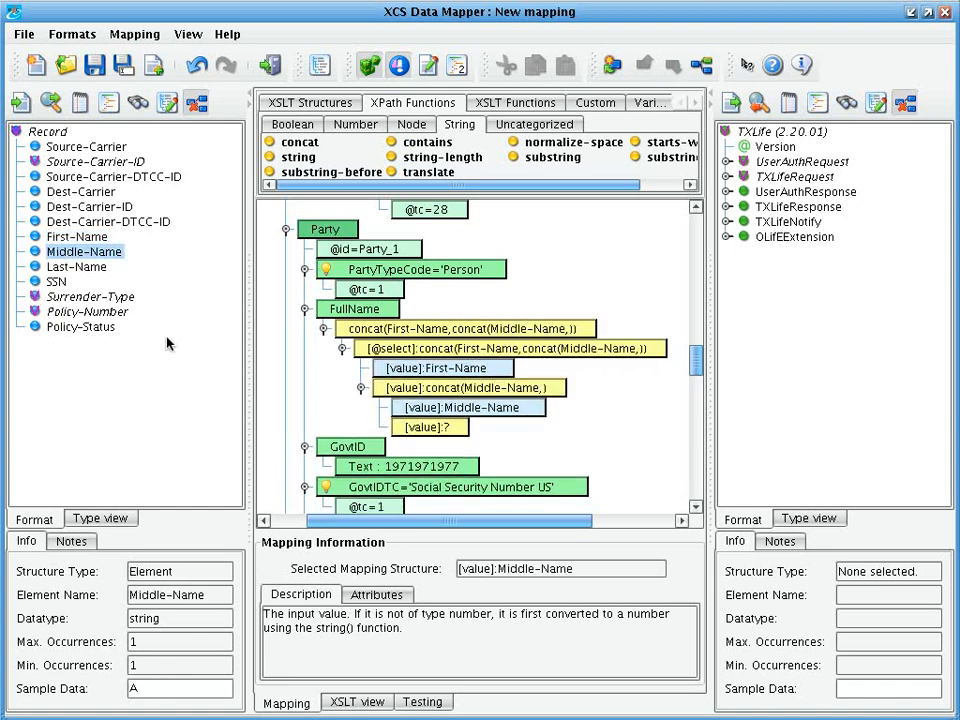
{"action": "left_click_drag", "start_coordinate": [80, 267], "coordinate": [476, 428]}
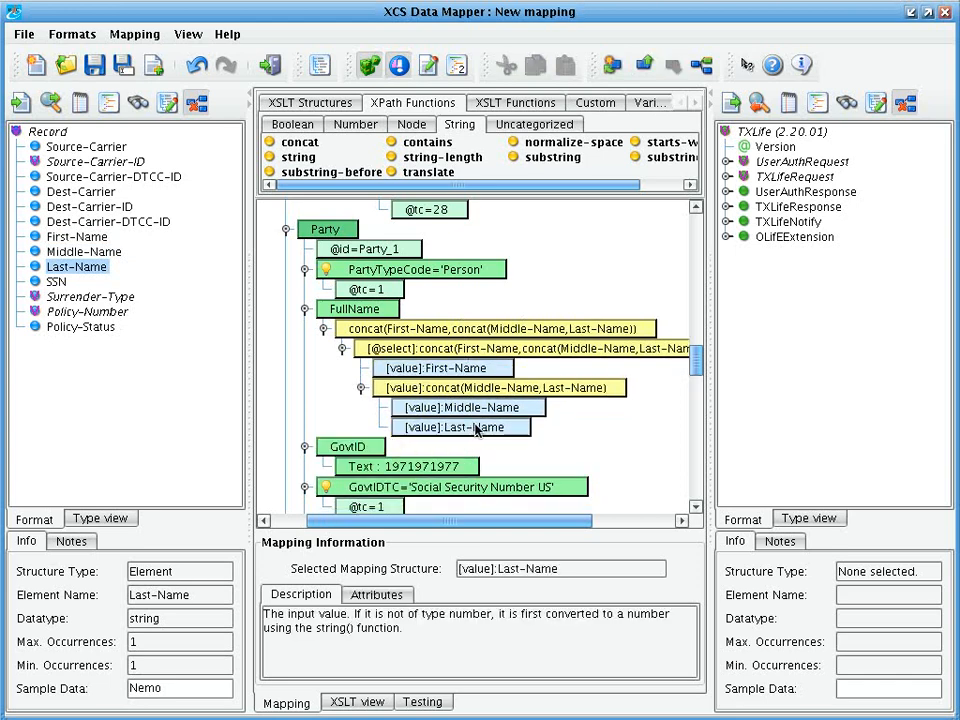
Replace the sample text under GovtID in Party_1 with the source SSN field
{"action": "scroll", "coordinate": [476, 428], "scroll_direction": "down", "scroll_amount": 3}
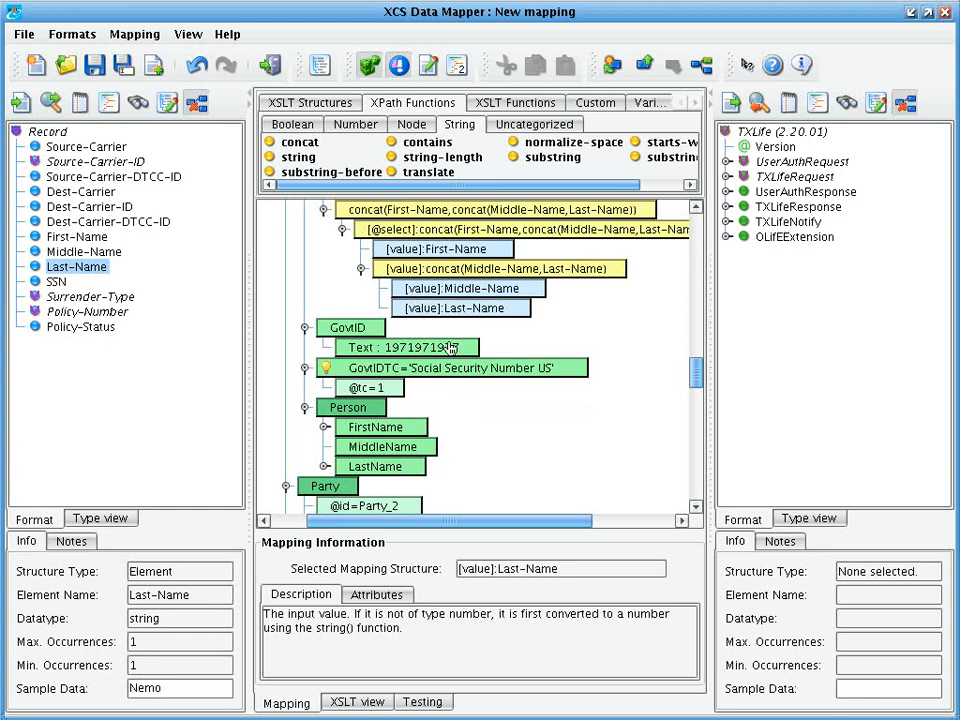
{"action": "left_click", "coordinate": [450, 347]}
{"action": "right_click", "coordinate": [451, 345]}
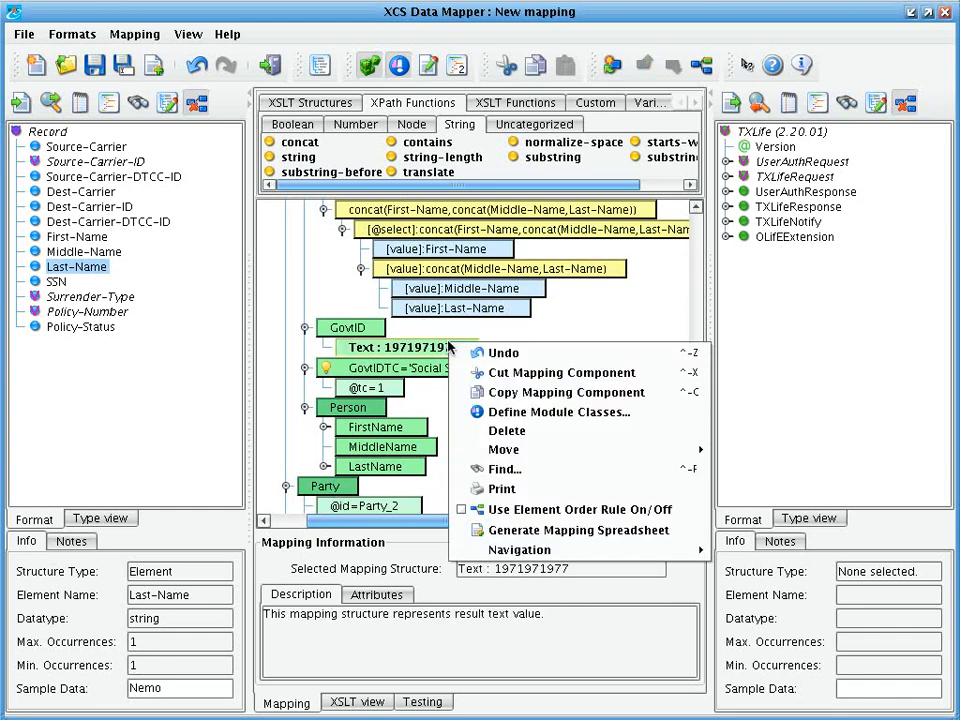
{"action": "left_click", "coordinate": [492, 430]}
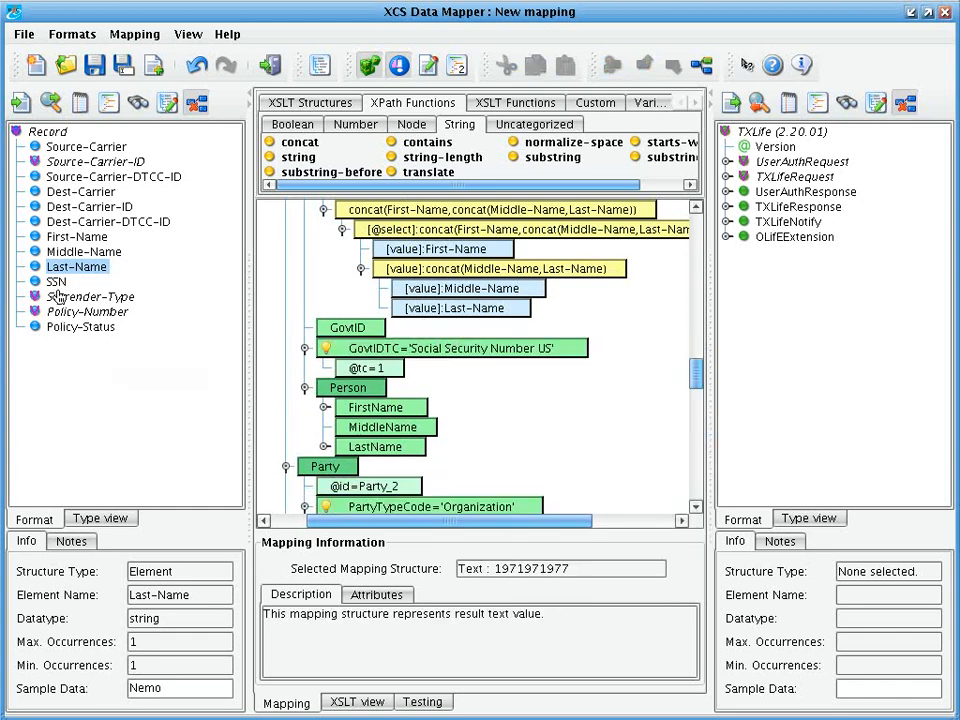
{"action": "left_click_drag", "start_coordinate": [57, 282], "coordinate": [345, 333]}
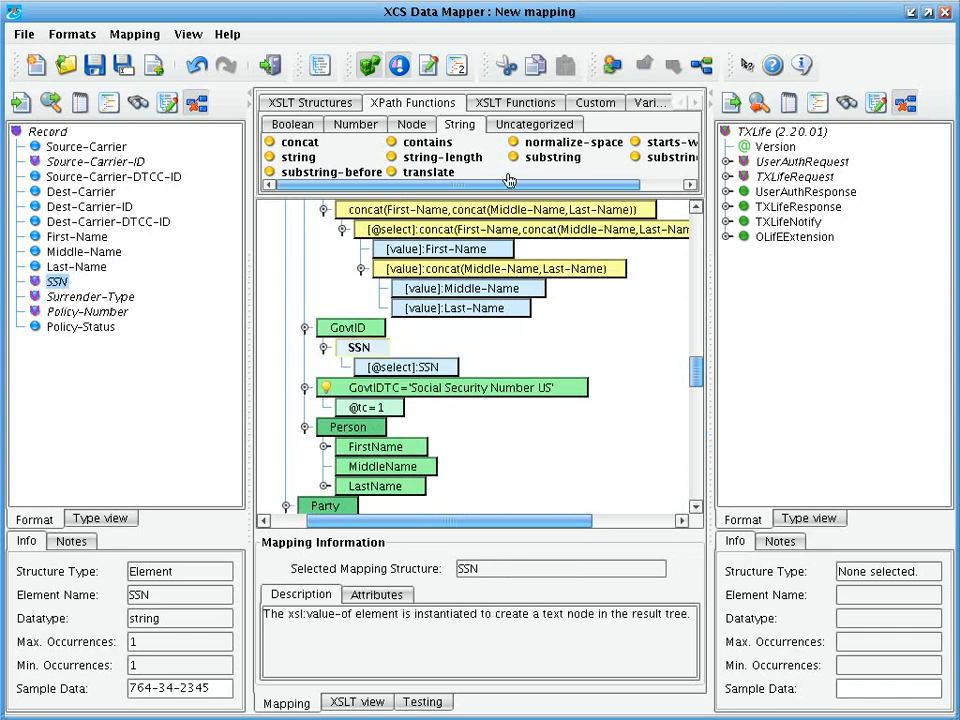
Apply the custom Filter Non-Numeric function to the SSN value under GovtID
{"action": "left_click", "coordinate": [535, 124]}
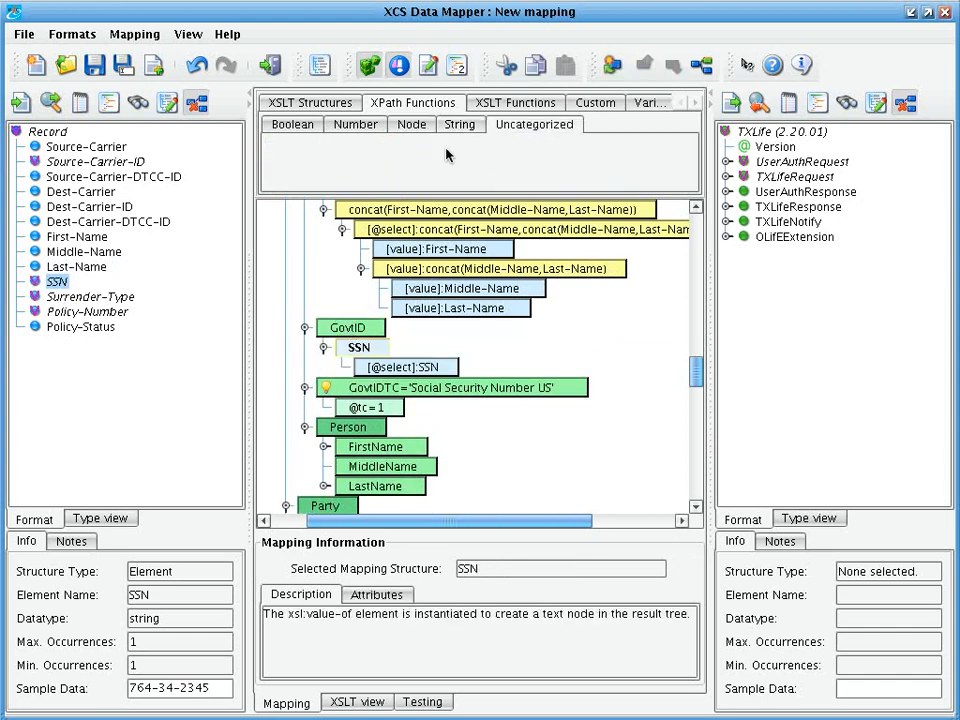
{"action": "left_click", "coordinate": [587, 104]}
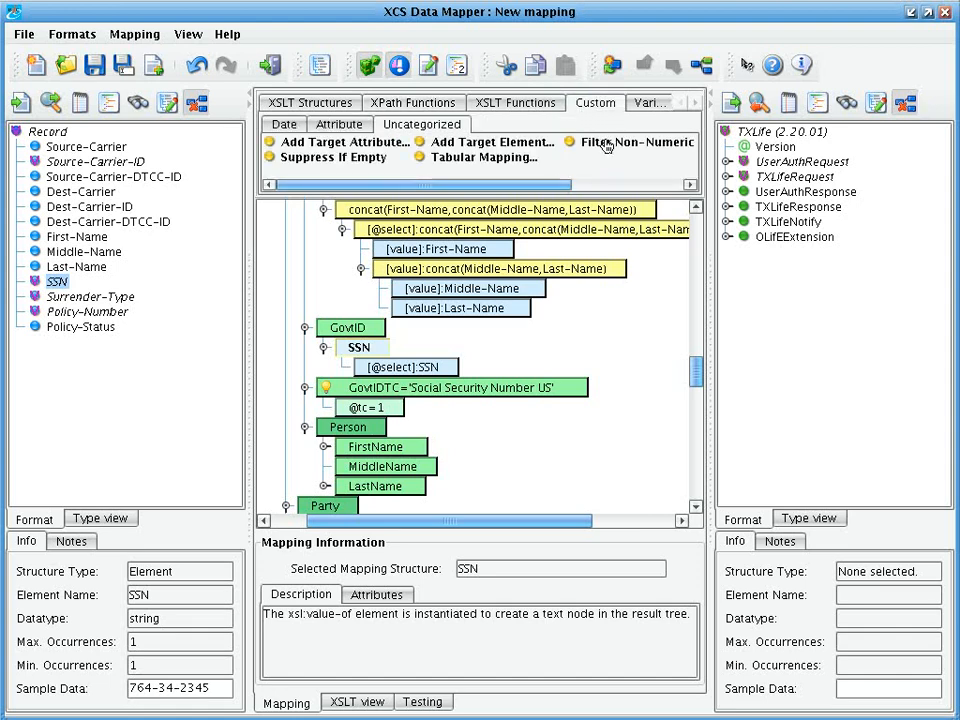
{"action": "left_click_drag", "start_coordinate": [591, 162], "coordinate": [317, 356]}
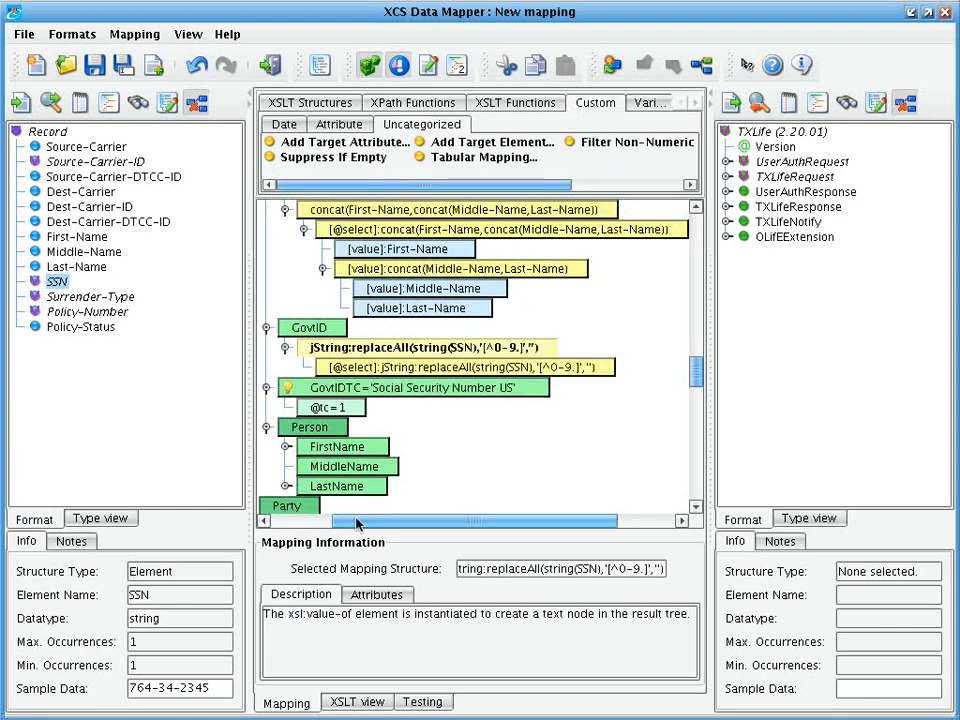
Delete the sample texts under FirstName and LastName in Party_1's Person element
{"action": "left_click_drag", "start_coordinate": [358, 521], "coordinate": [330, 527]}
{"action": "scroll", "coordinate": [333, 300], "scroll_direction": "down", "scroll_amount": 5}
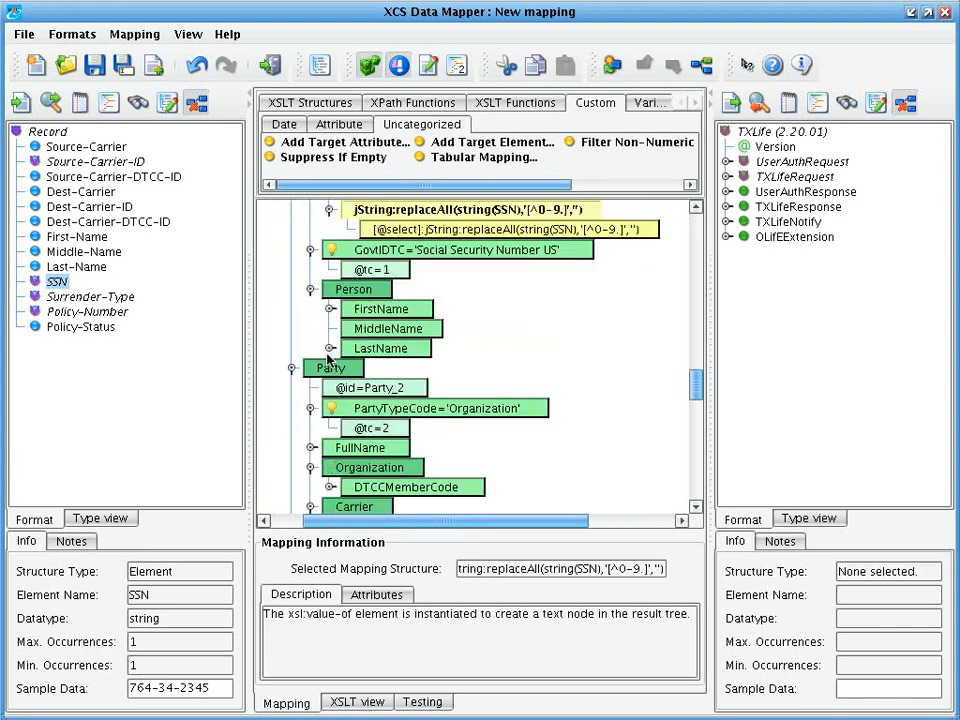
{"action": "left_click", "coordinate": [329, 308]}
{"action": "left_click", "coordinate": [329, 368]}
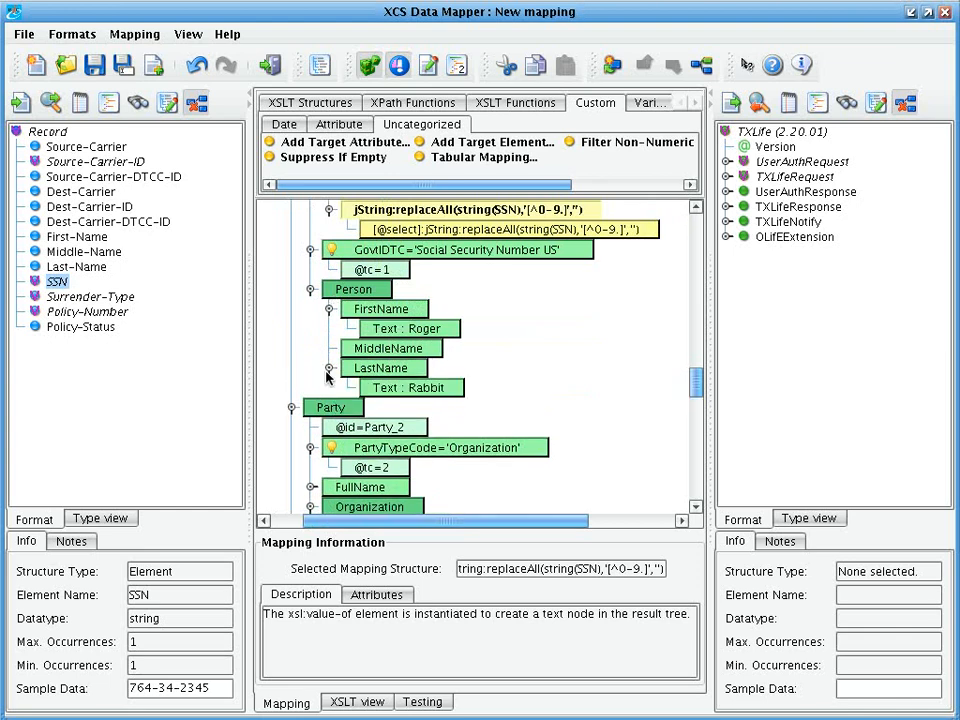
{"action": "left_click", "coordinate": [381, 329]}
{"action": "right_click", "coordinate": [380, 331]}
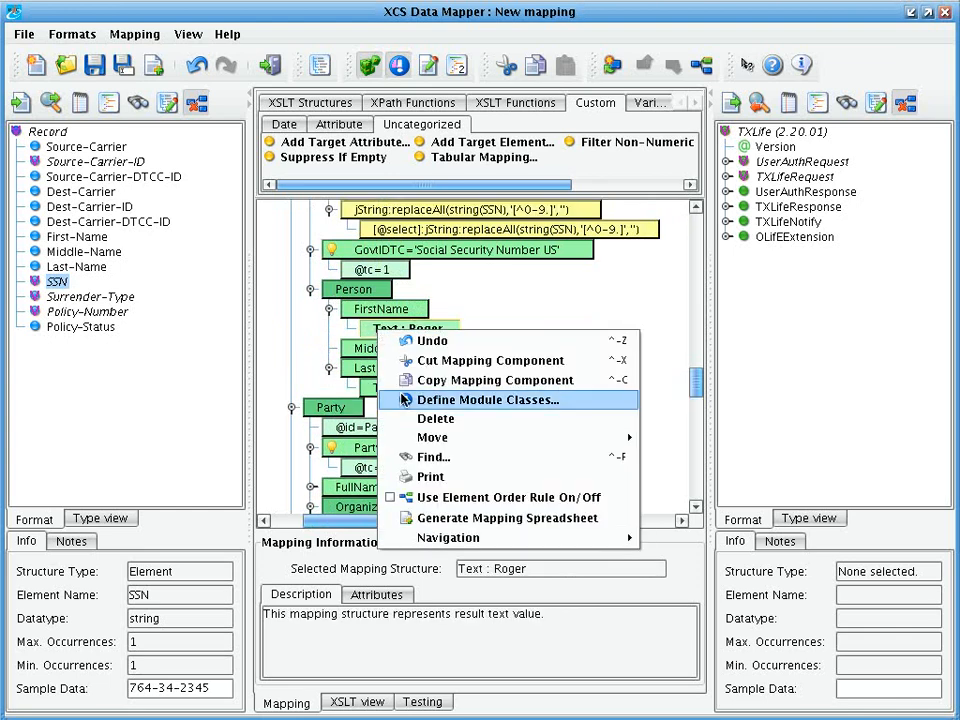
{"action": "left_click", "coordinate": [398, 365]}
{"action": "left_click", "coordinate": [399, 366]}
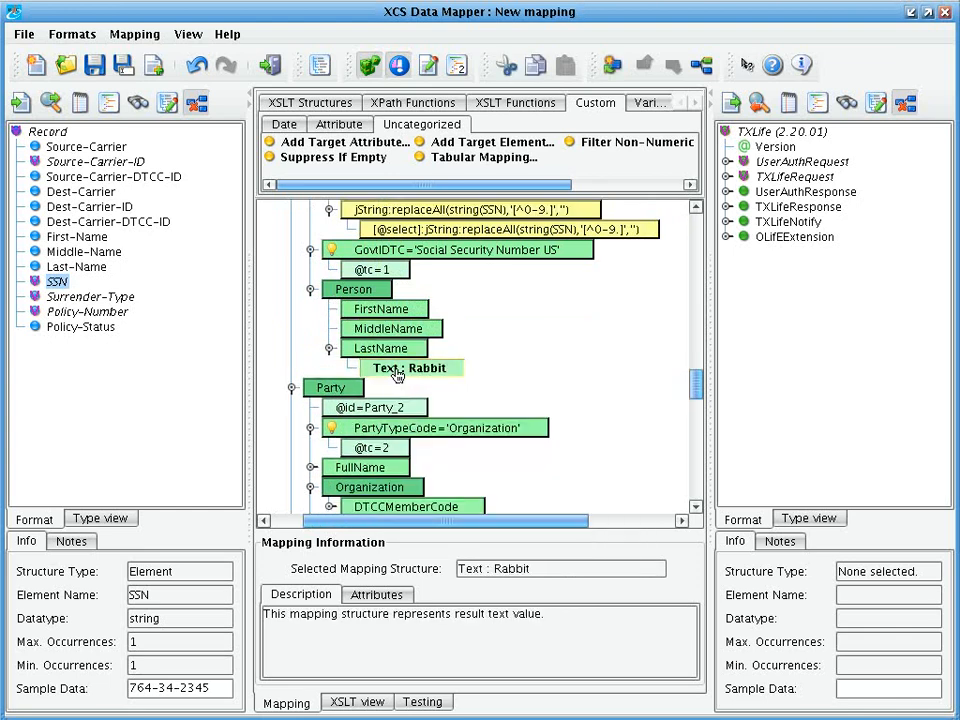
{"action": "right_click", "coordinate": [396, 370]}
{"action": "left_click", "coordinate": [447, 458]}
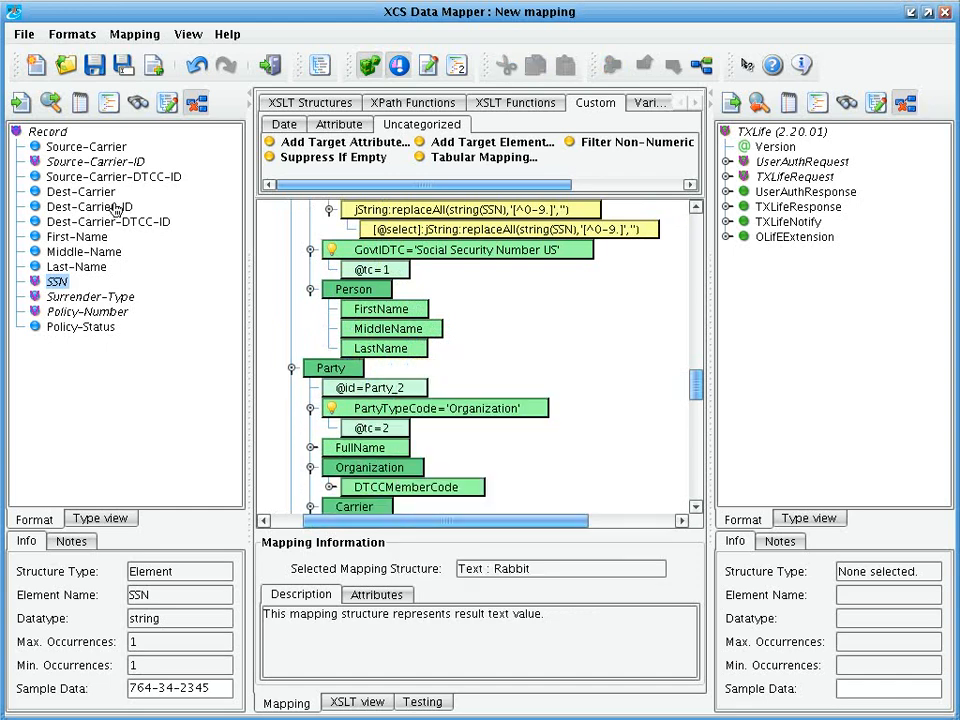
Map the source First-Name, Middle-Name and Last-Name fields to FirstName, MiddleName and LastName in Party_1's Person element
{"action": "left_click_drag", "start_coordinate": [99, 242], "coordinate": [388, 317]}
{"action": "left_click_drag", "start_coordinate": [84, 251], "coordinate": [431, 372]}
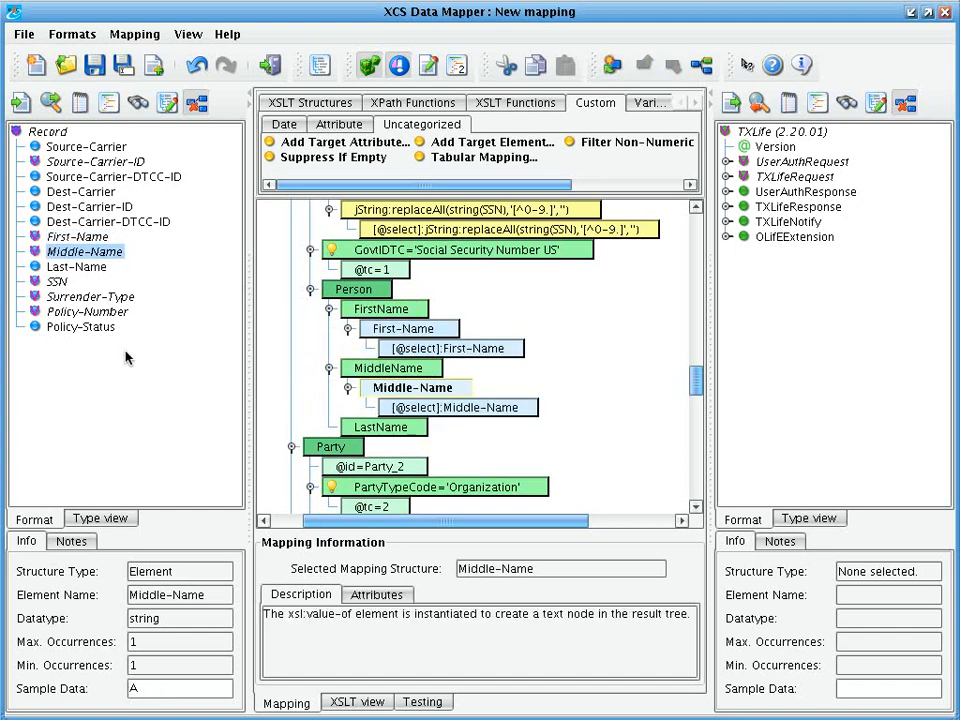
{"action": "left_click", "coordinate": [80, 268]}
{"action": "left_click_drag", "start_coordinate": [80, 275], "coordinate": [428, 428]}
Replace the sample text under FullName in Party_2 with the source Source-Carrier field
{"action": "scroll", "coordinate": [475, 445], "scroll_direction": "down", "scroll_amount": 9}
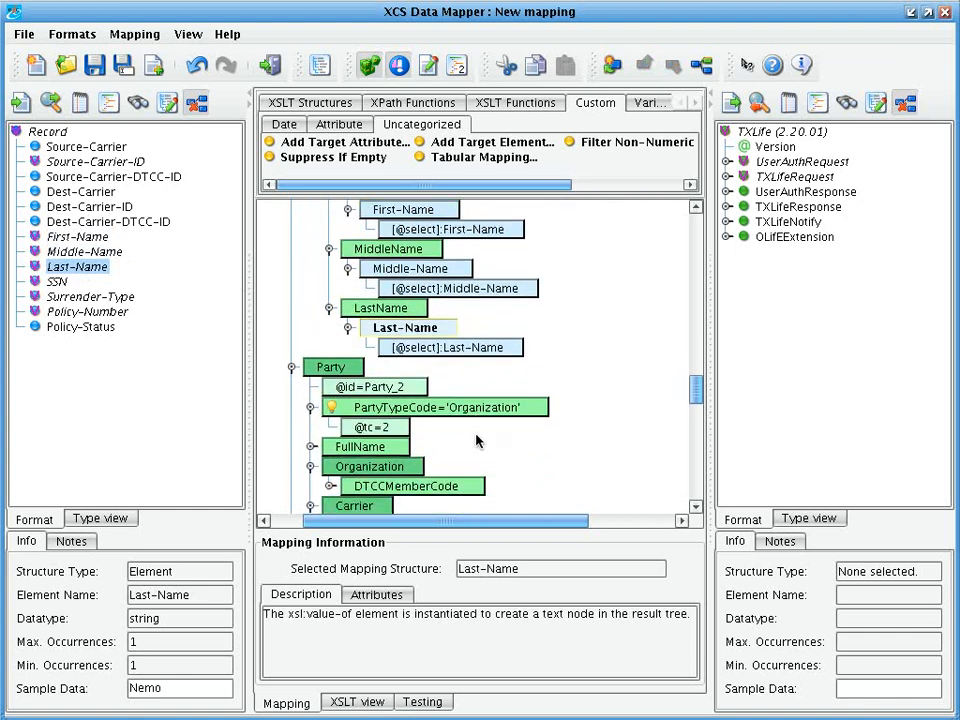
{"action": "scroll", "coordinate": [477, 440], "scroll_direction": "down", "scroll_amount": 2}
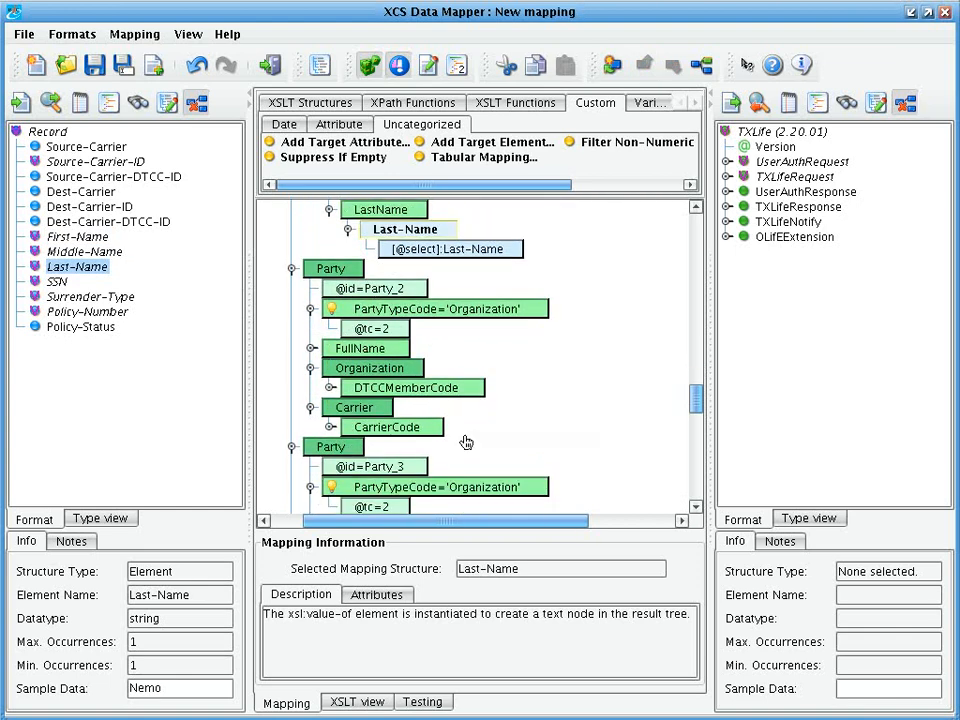
{"action": "left_click", "coordinate": [311, 348]}
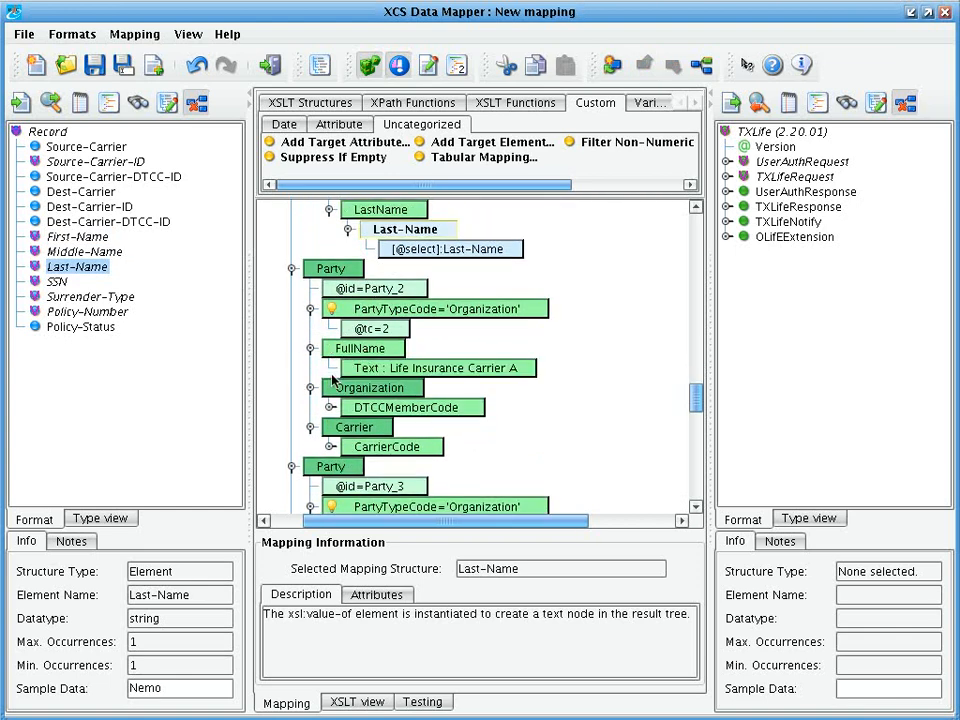
{"action": "left_click", "coordinate": [330, 407]}
{"action": "scroll", "coordinate": [350, 425], "scroll_direction": "down", "scroll_amount": 2}
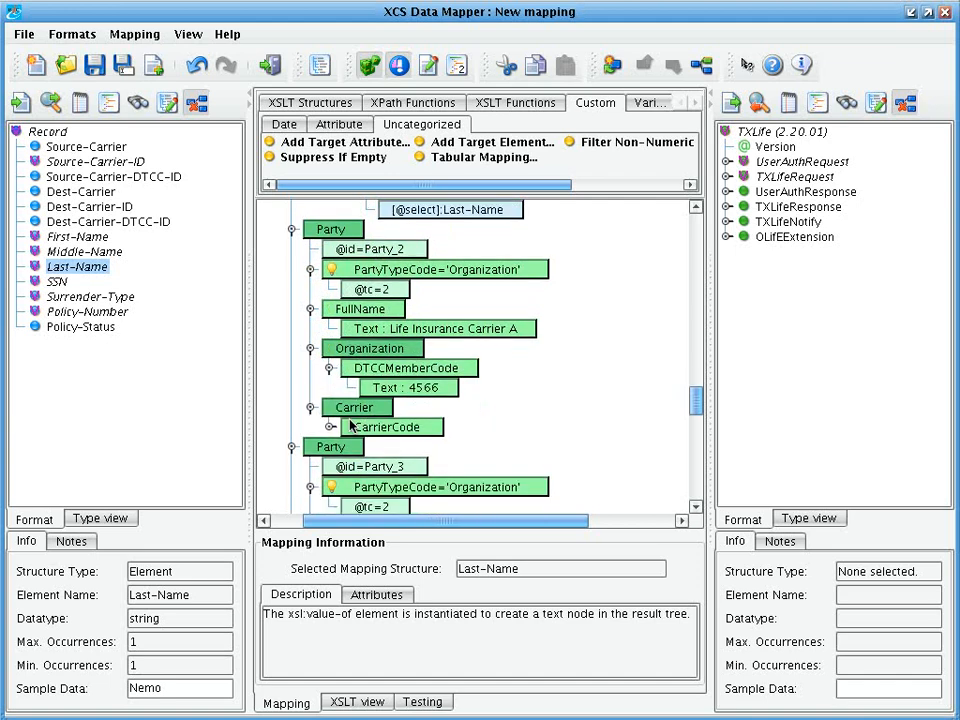
{"action": "scroll", "coordinate": [352, 425], "scroll_direction": "down", "scroll_amount": 1}
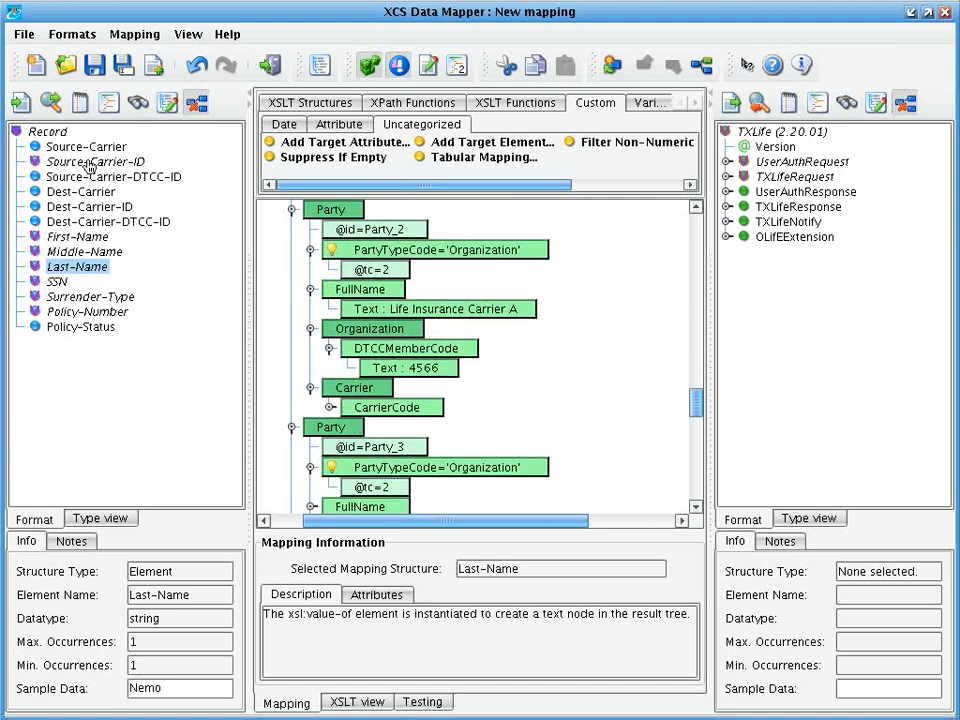
{"action": "left_click_drag", "start_coordinate": [80, 146], "coordinate": [372, 290]}
{"action": "left_click", "coordinate": [393, 311]}
{"action": "right_click", "coordinate": [393, 313]}
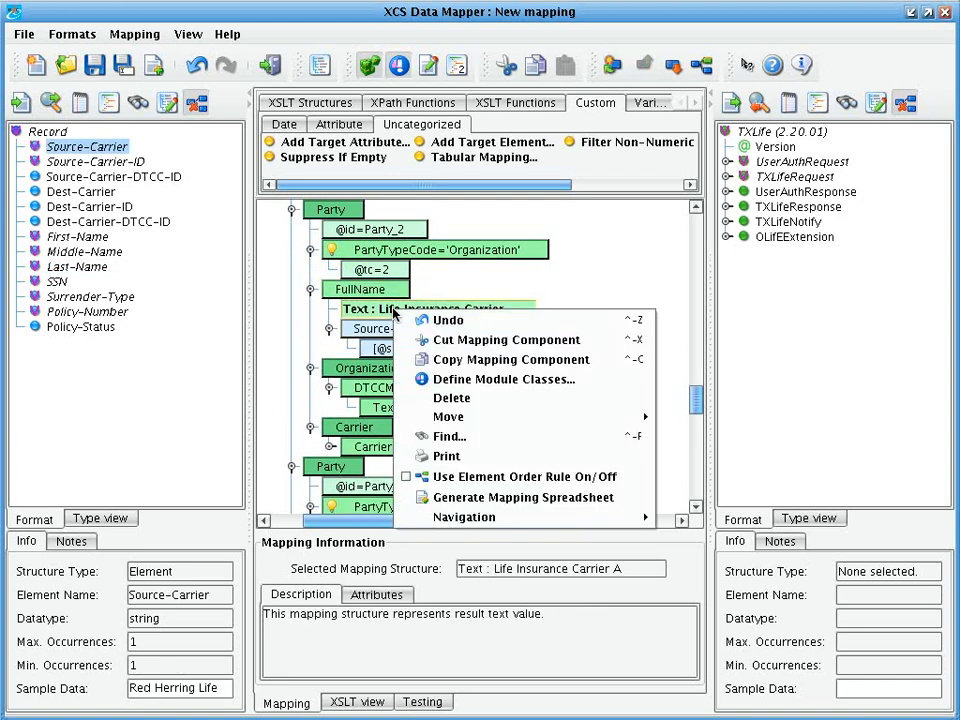
{"action": "left_click", "coordinate": [425, 398]}
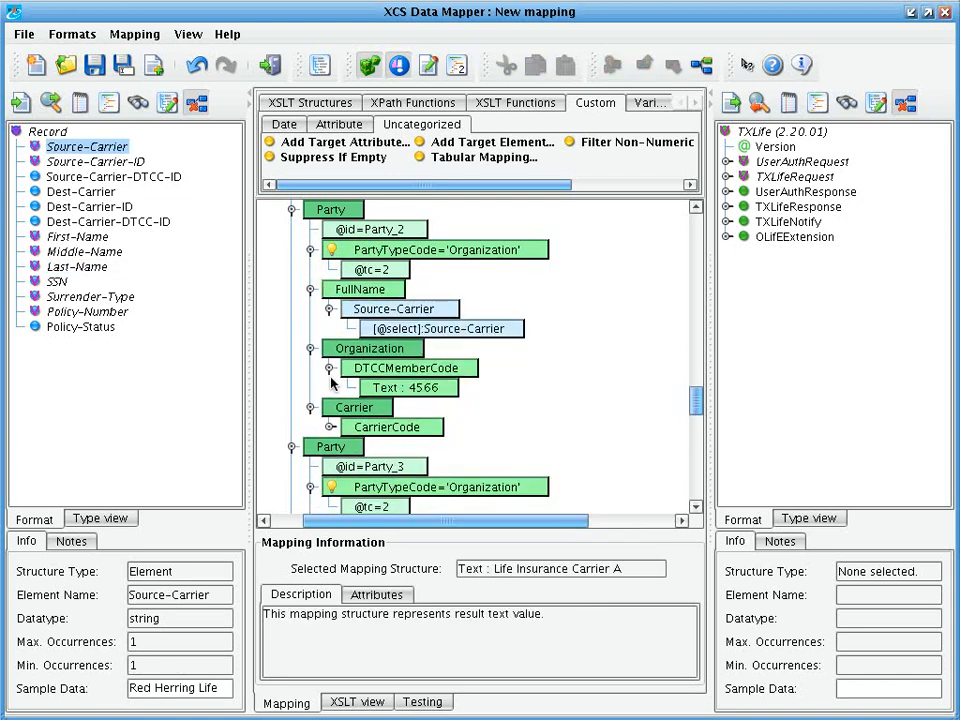
Replace the sample texts under DTCCMemberCode and CarrierCode in Party_2 with the Source-Carrier-DTCC-ID and Source-Carrier-ID fields
{"action": "left_click_drag", "start_coordinate": [100, 176], "coordinate": [400, 387]}
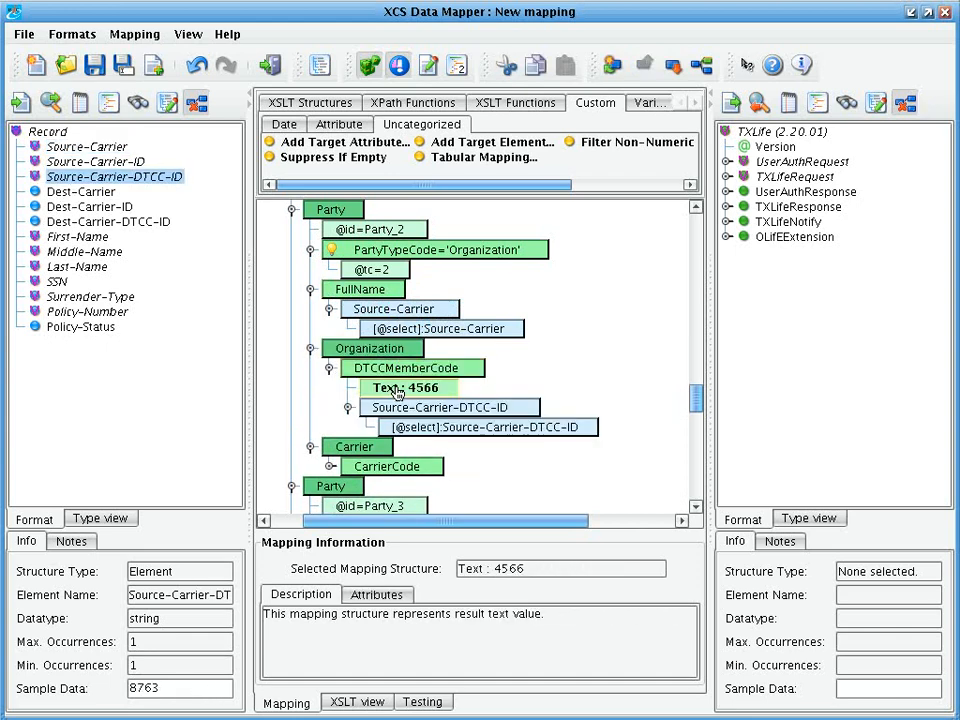
{"action": "right_click", "coordinate": [400, 388]}
{"action": "left_click", "coordinate": [410, 476]}
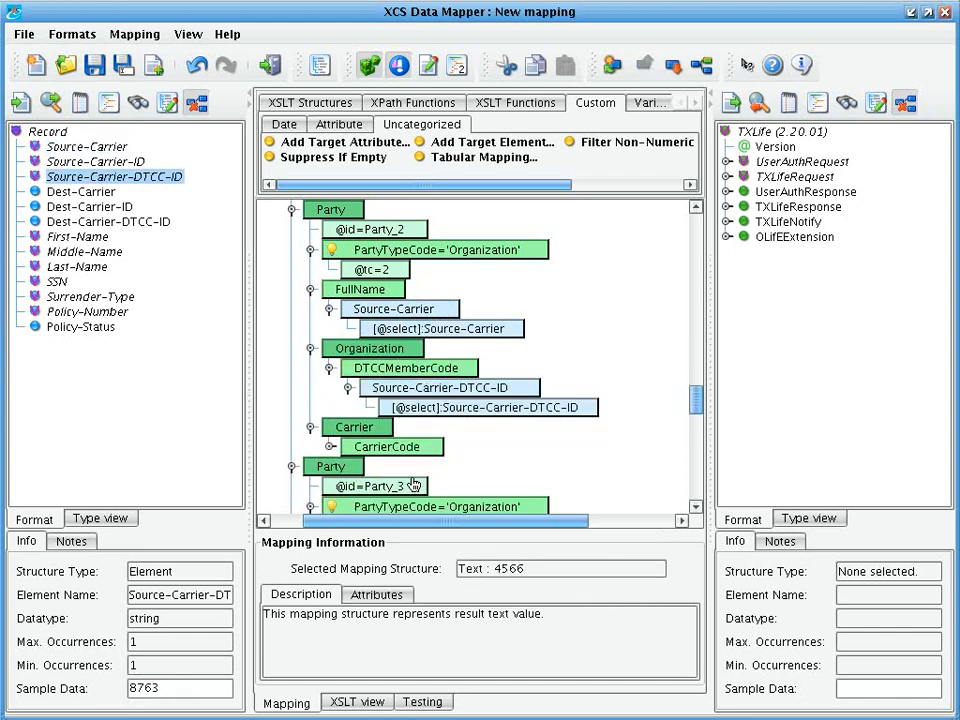
{"action": "left_click", "coordinate": [329, 447]}
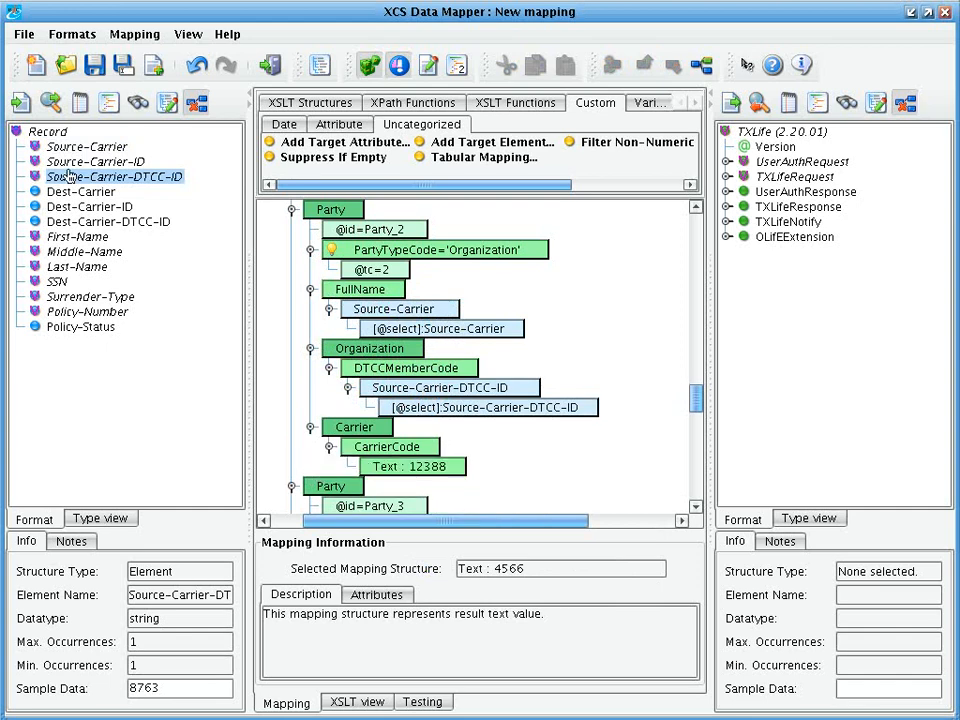
{"action": "left_click_drag", "start_coordinate": [95, 161], "coordinate": [416, 475]}
{"action": "right_click", "coordinate": [416, 475]}
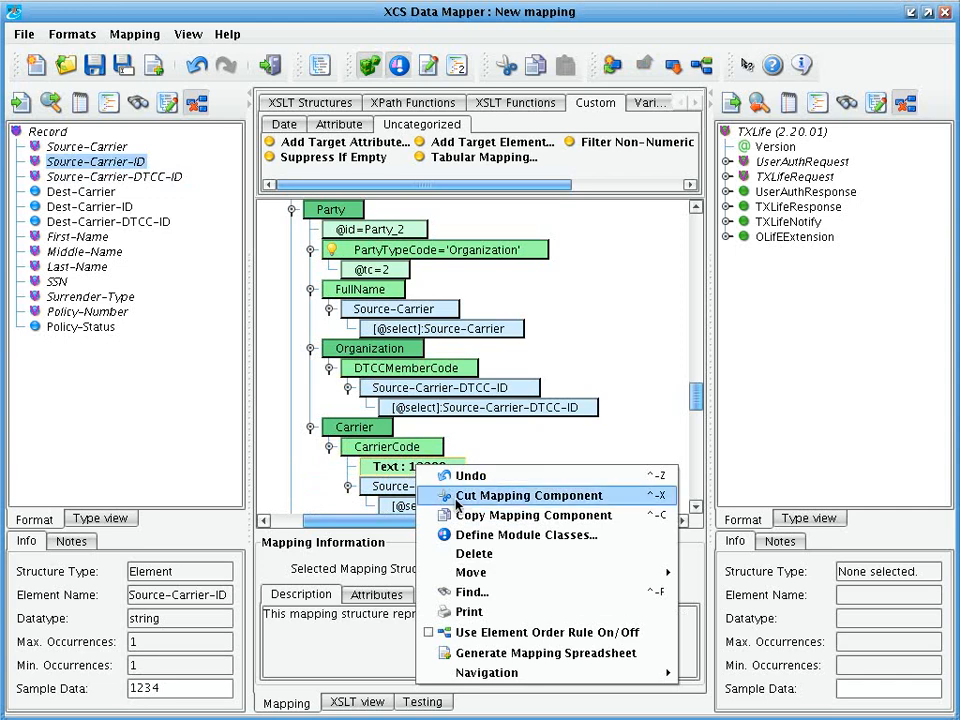
{"action": "mouse_move", "coordinate": [480, 578]}
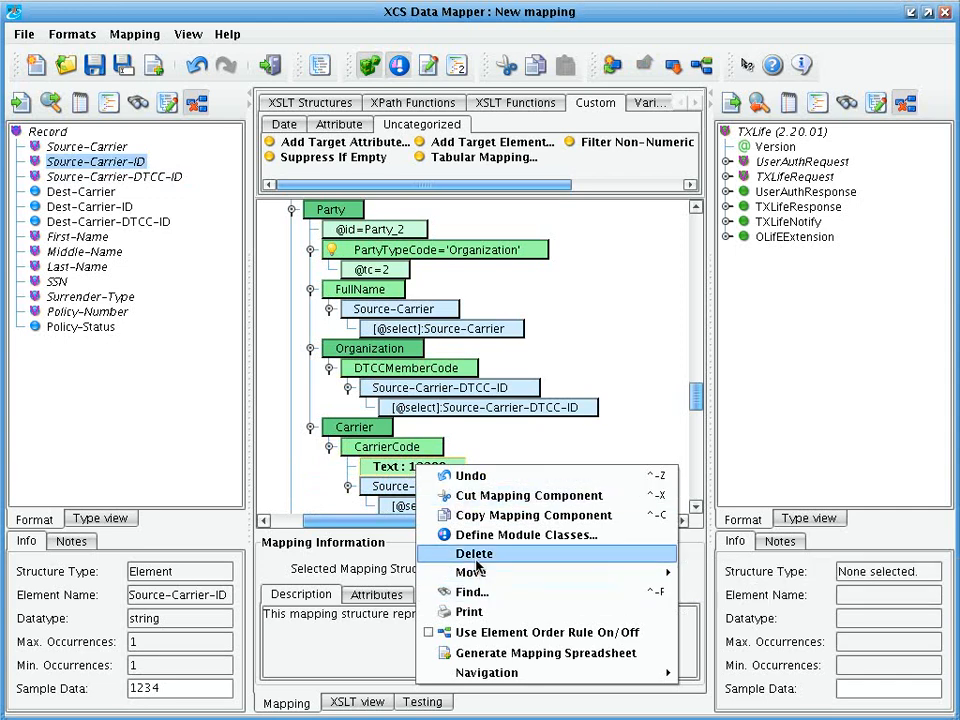
{"action": "left_click", "coordinate": [472, 553]}
Replace the sample text under FullName in Party_3 with the source Dest-Carrier field
{"action": "scroll", "coordinate": [407, 420], "scroll_direction": "down", "scroll_amount": 2}
{"action": "scroll", "coordinate": [407, 420], "scroll_direction": "down", "scroll_amount": 5}
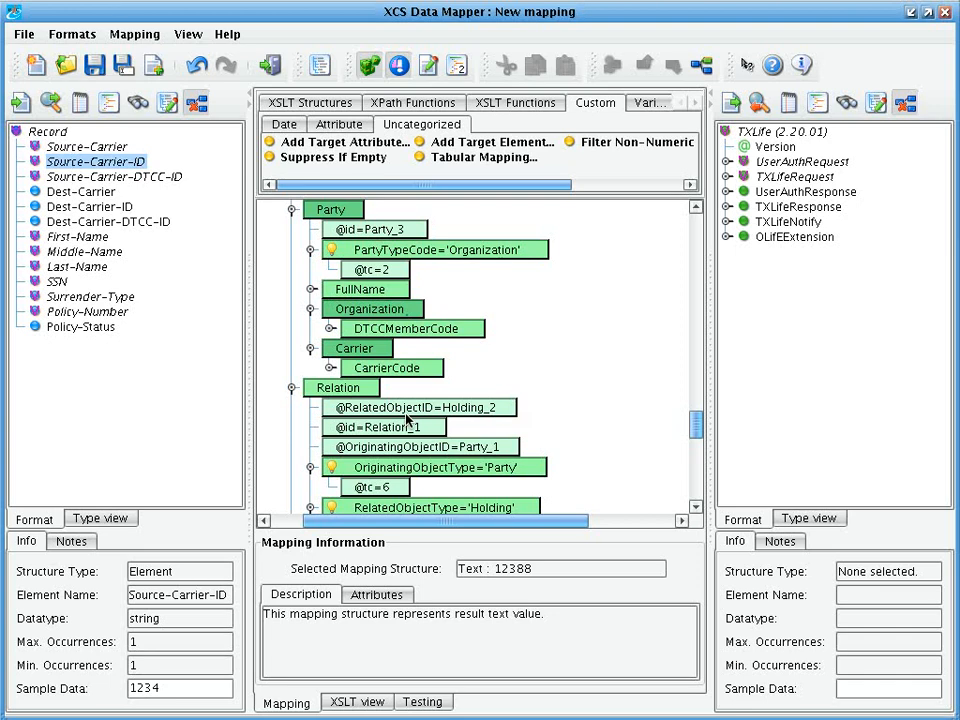
{"action": "left_click", "coordinate": [310, 289]}
{"action": "left_click", "coordinate": [422, 310]}
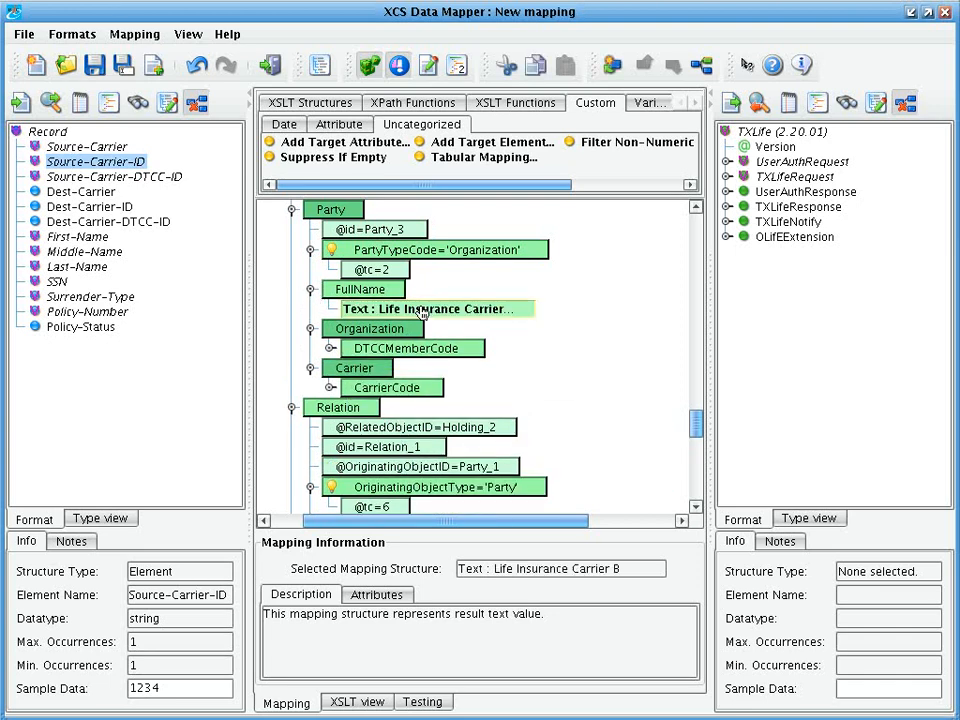
{"action": "right_click", "coordinate": [422, 312]}
{"action": "left_click", "coordinate": [470, 394]}
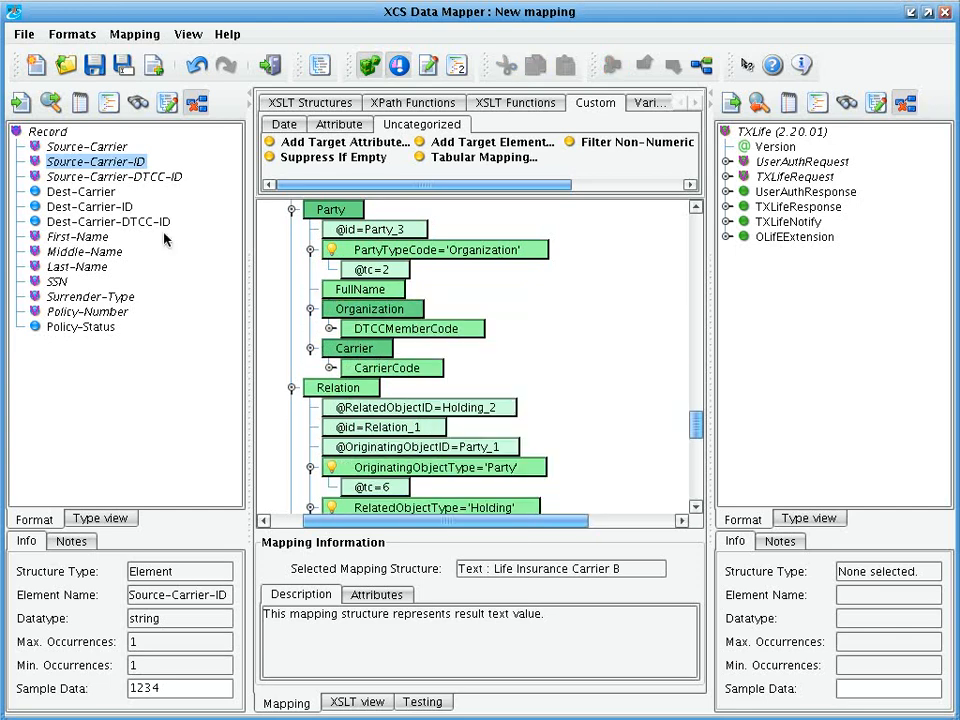
{"action": "left_click_drag", "start_coordinate": [75, 191], "coordinate": [380, 291]}
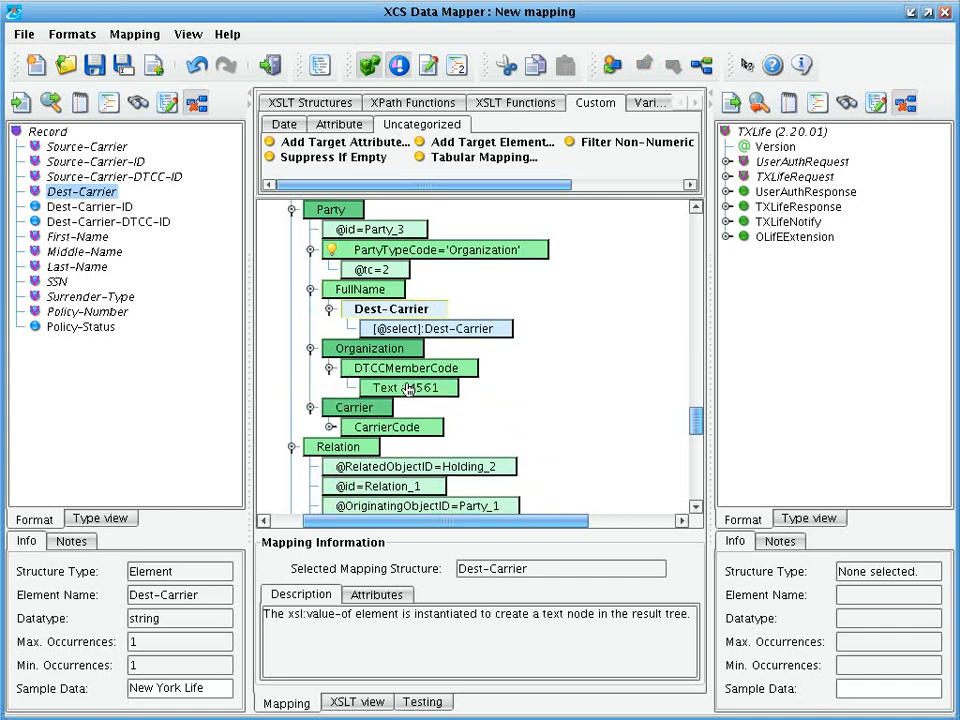
Replace the sample texts under DTCCMemberCode and CarrierCode in Party_3 with the Dest-Carrier-DTCC-ID and Dest-Carrier-ID fields
{"action": "left_click", "coordinate": [407, 388]}
{"action": "right_click", "coordinate": [410, 389]}
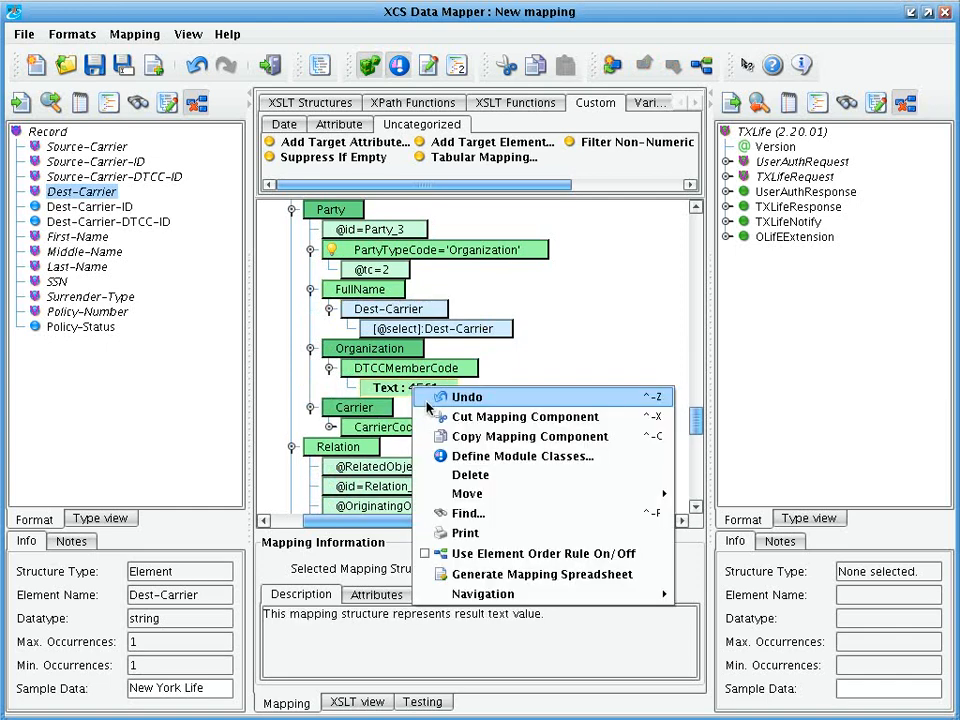
{"action": "left_click", "coordinate": [444, 477]}
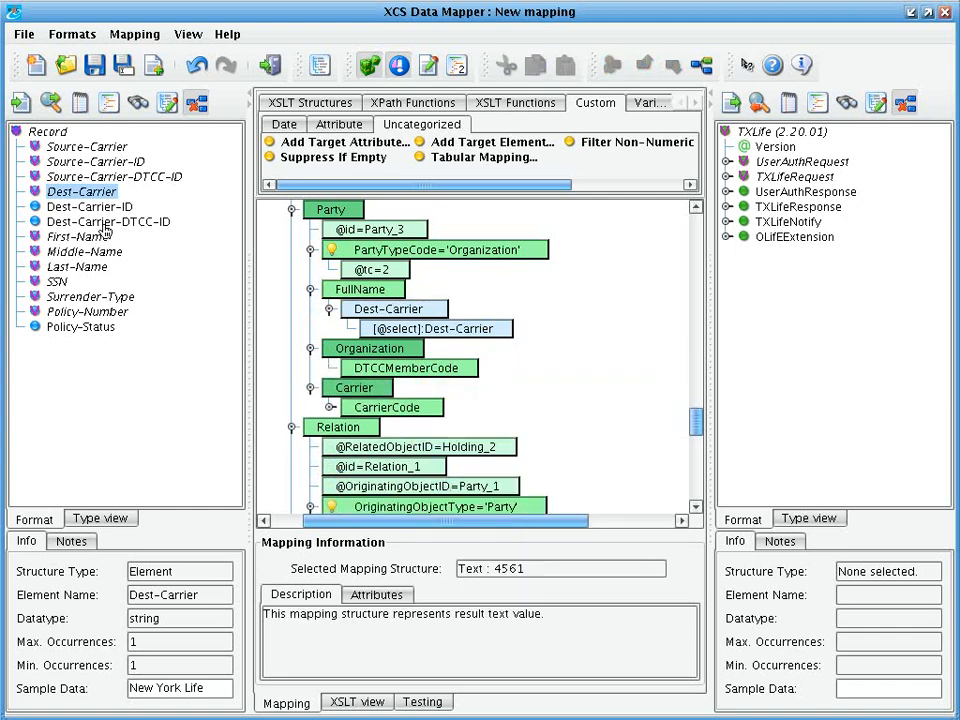
{"action": "left_click_drag", "start_coordinate": [105, 222], "coordinate": [386, 373]}
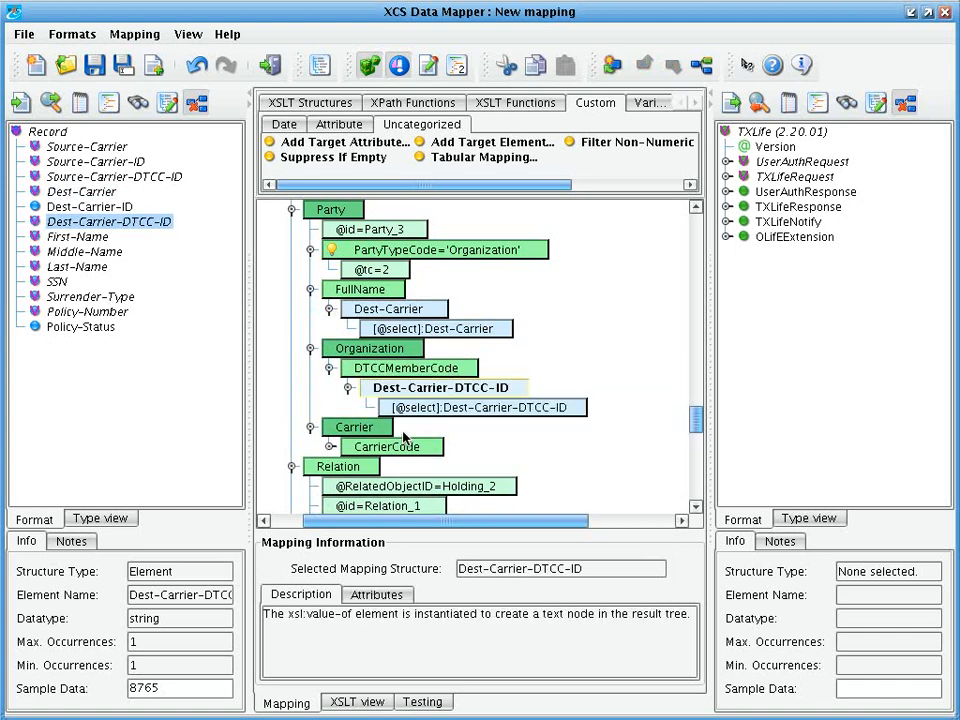
{"action": "left_click", "coordinate": [370, 467]}
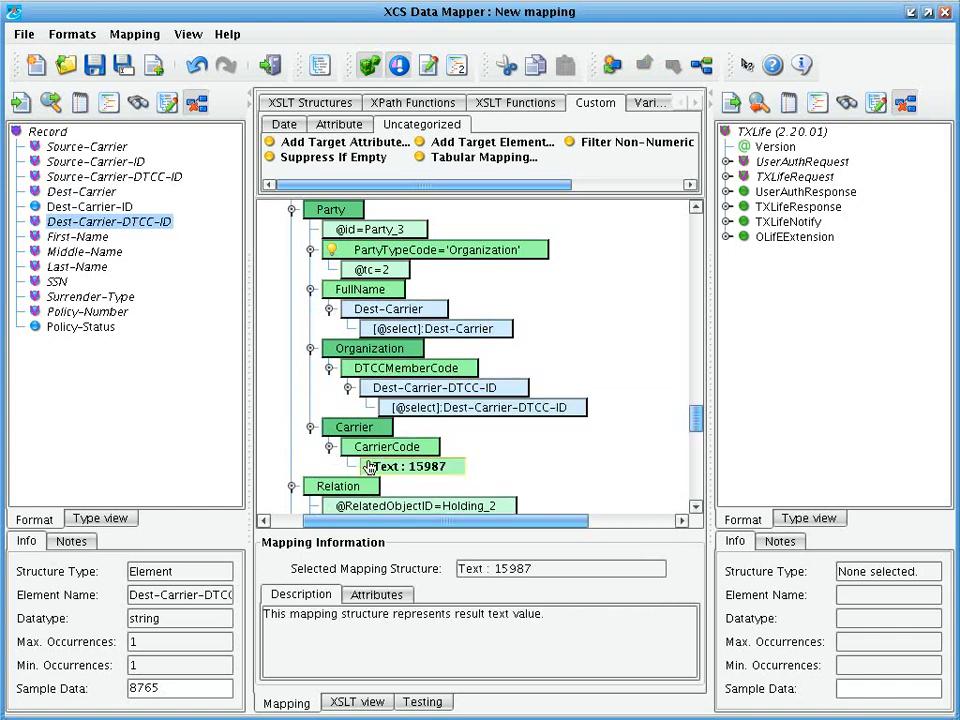
{"action": "right_click", "coordinate": [370, 467]}
{"action": "left_click", "coordinate": [418, 550]}
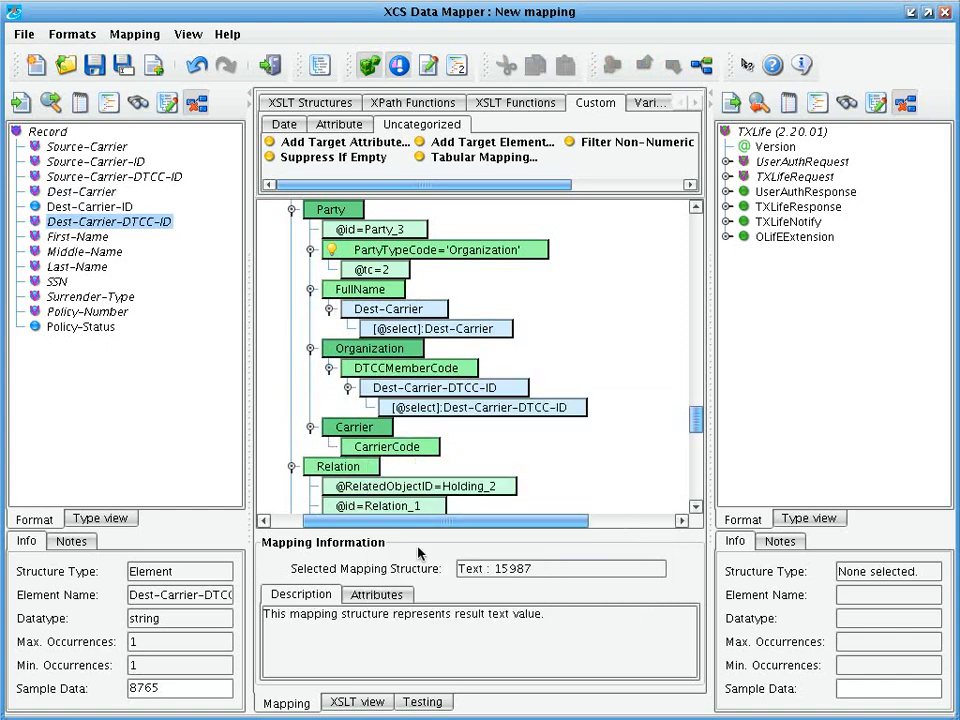
{"action": "left_click_drag", "start_coordinate": [80, 206], "coordinate": [374, 456]}
Save the finished mapping as XMLToACORD12701 and return to the route configuration
{"action": "scroll", "coordinate": [376, 441], "scroll_direction": "down", "scroll_amount": 5}
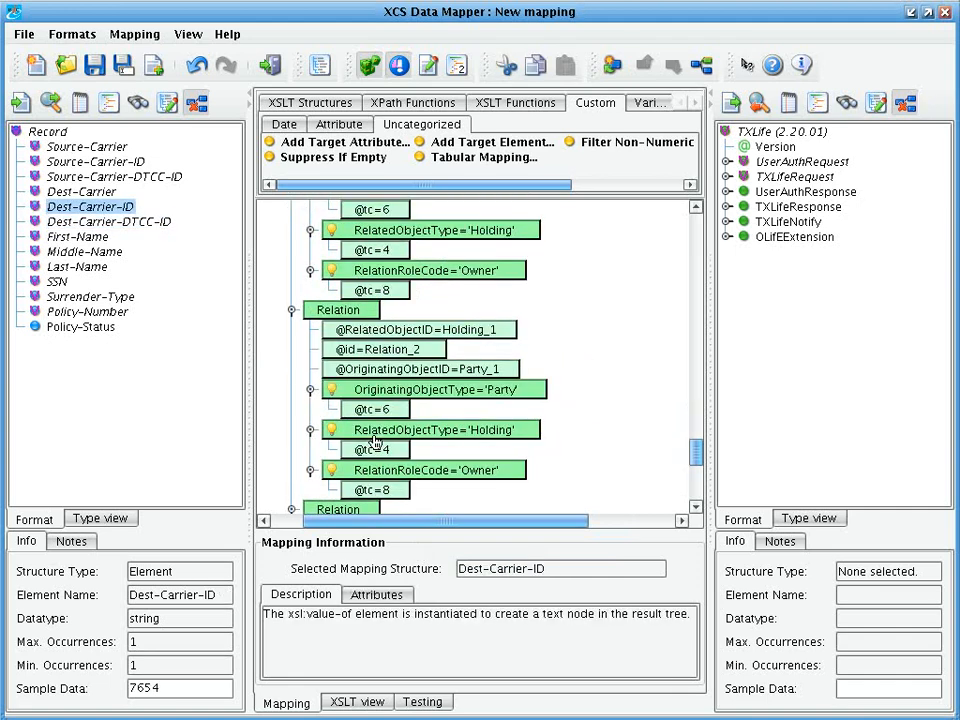
{"action": "scroll", "coordinate": [376, 441], "scroll_direction": "down", "scroll_amount": 4}
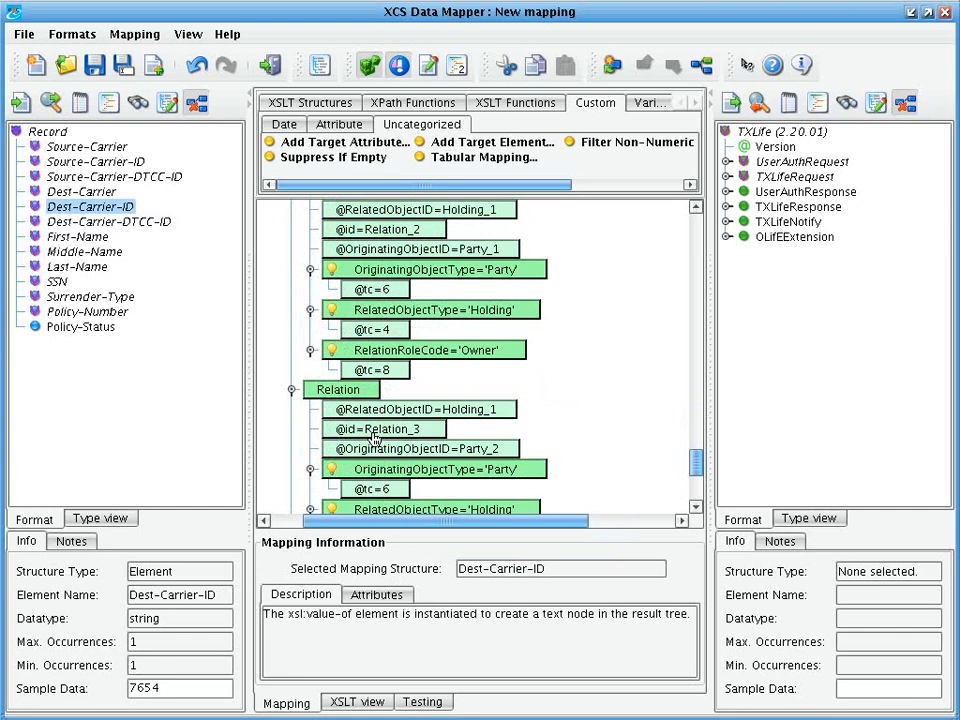
{"action": "scroll", "coordinate": [374, 437], "scroll_direction": "up", "scroll_amount": 20}
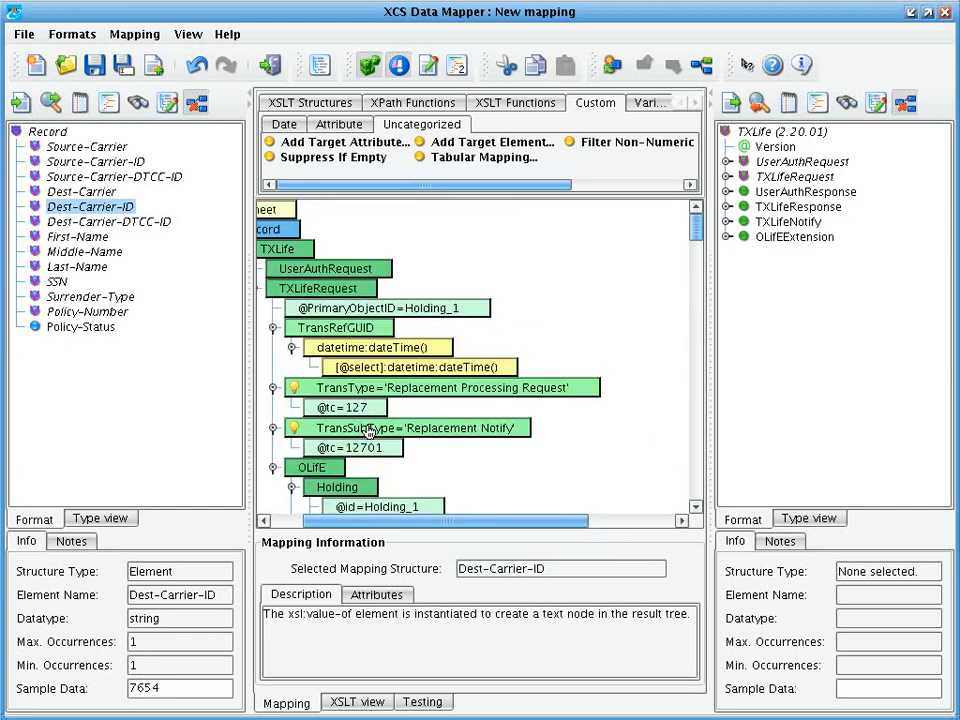
{"action": "left_click_drag", "start_coordinate": [330, 524], "coordinate": [302, 524]}
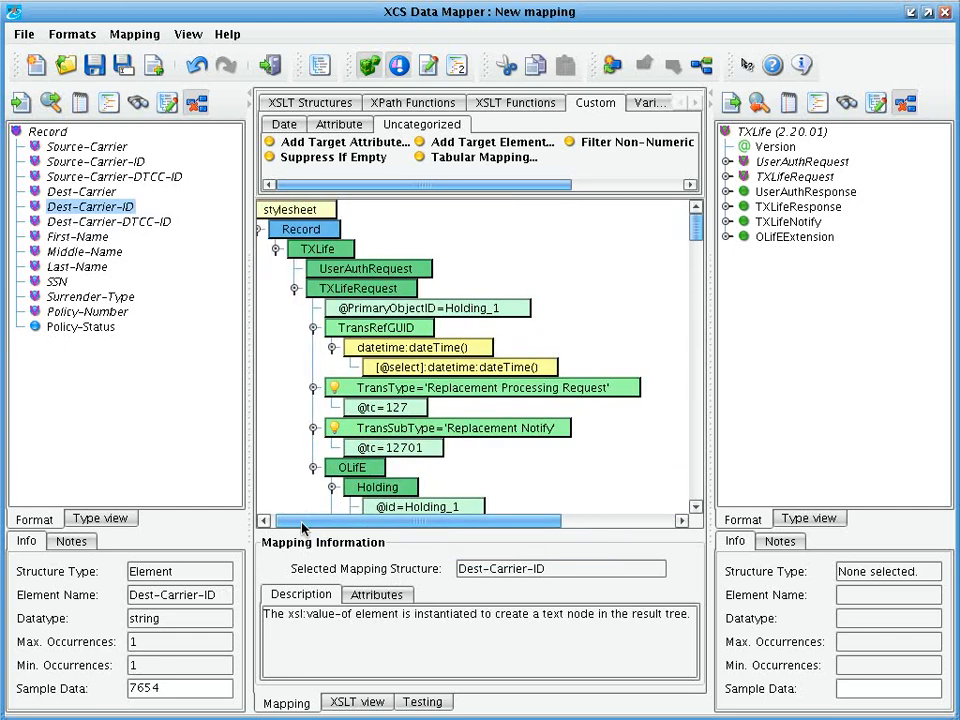
{"action": "left_click", "coordinate": [100, 72]}
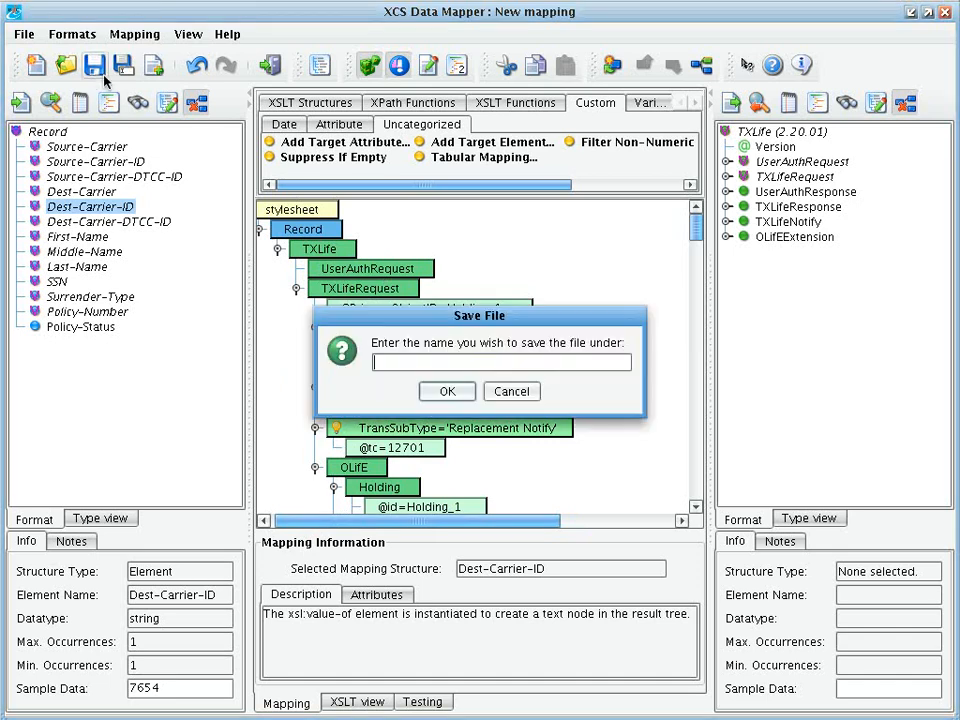
{"action": "type", "text": "XMLToACORD12701"}
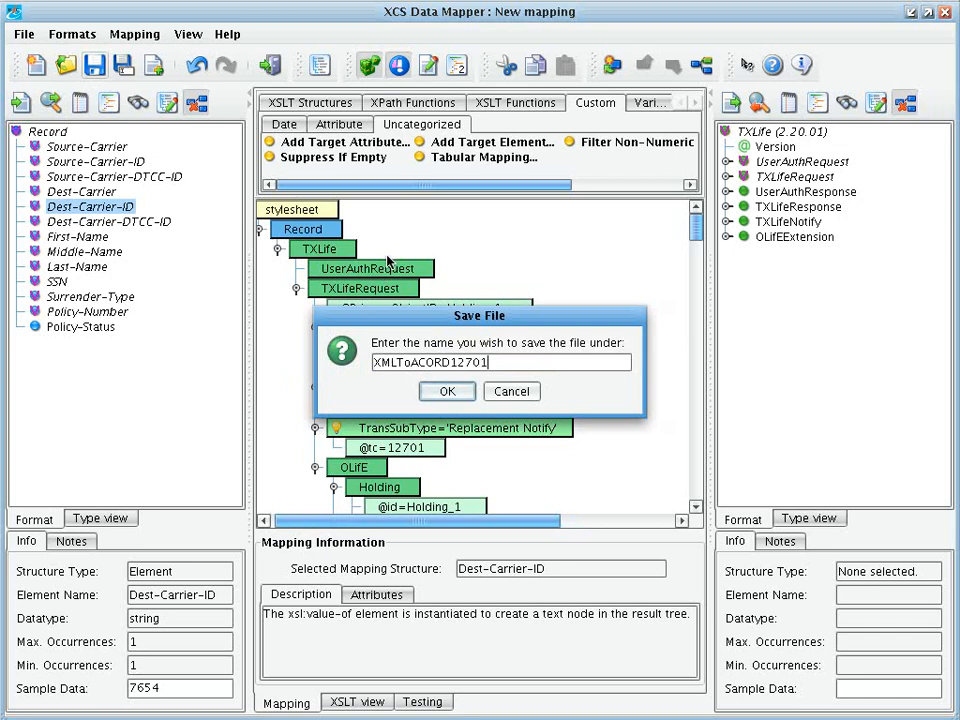
{"action": "key", "text": "Return"}
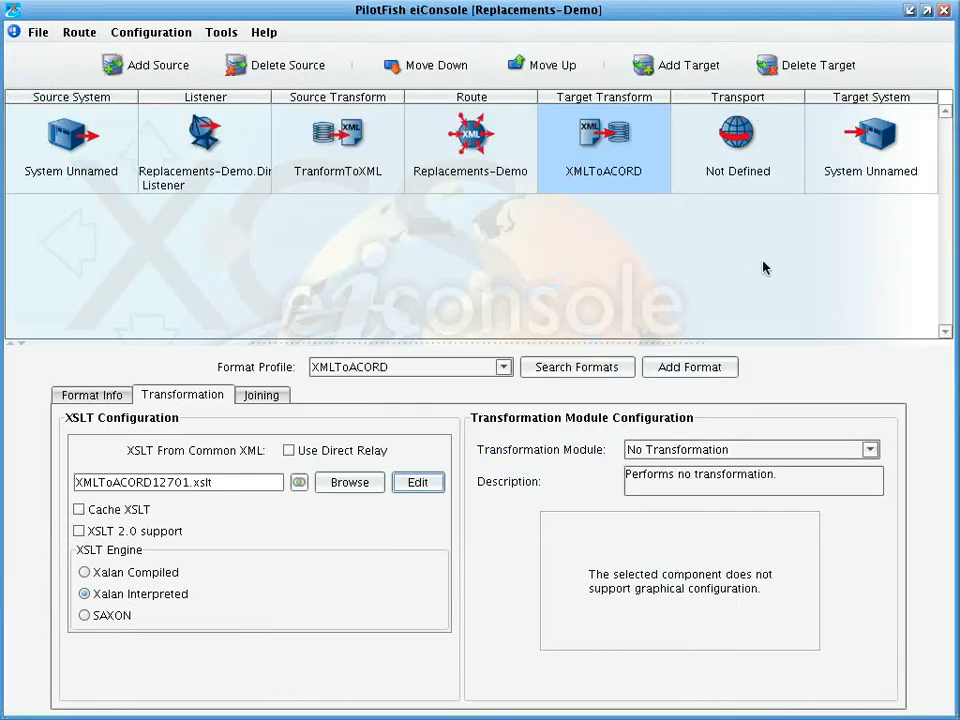
Set the transport type of the route's Transport stage to HTTP Post for DTCC
{"action": "left_click", "coordinate": [724, 152]}
{"action": "left_click", "coordinate": [499, 455]}
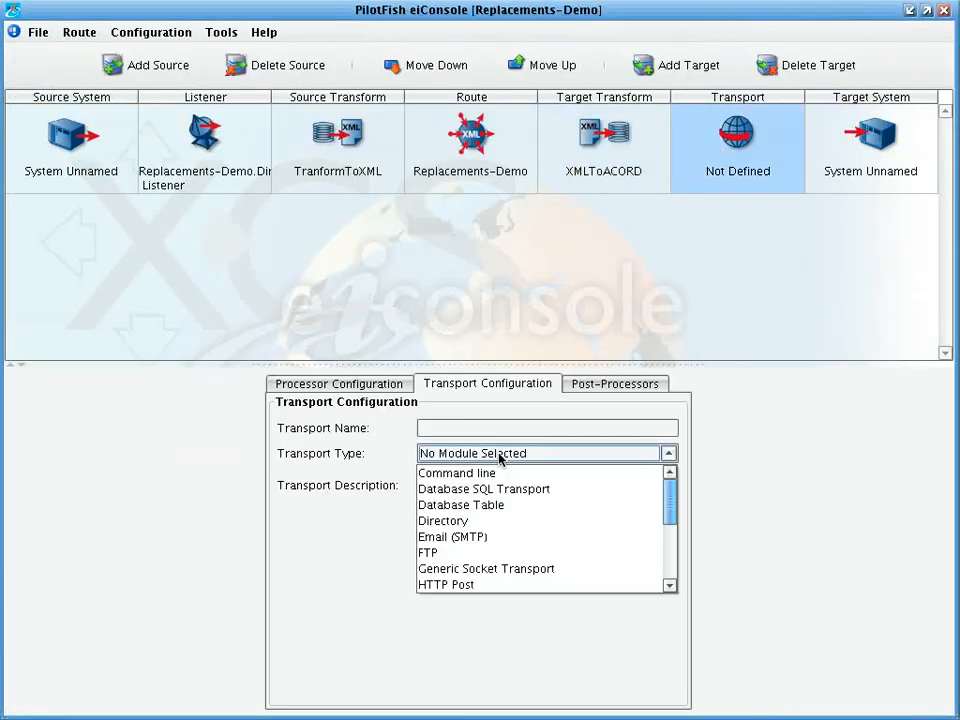
{"action": "left_click_drag", "start_coordinate": [670, 485], "coordinate": [671, 514]}
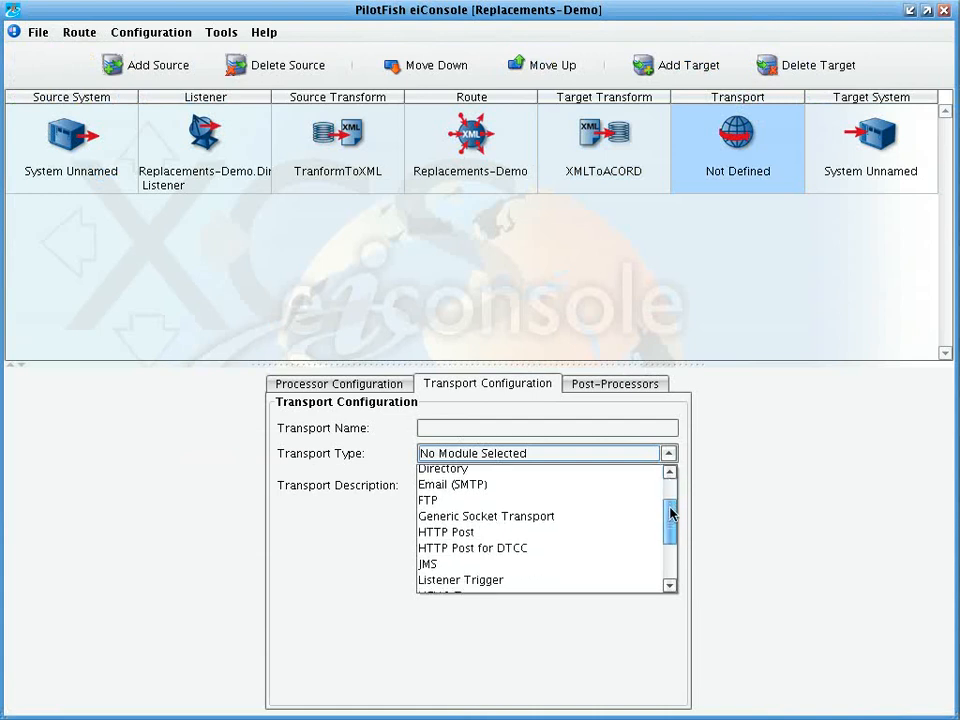
{"action": "left_click", "coordinate": [573, 555]}
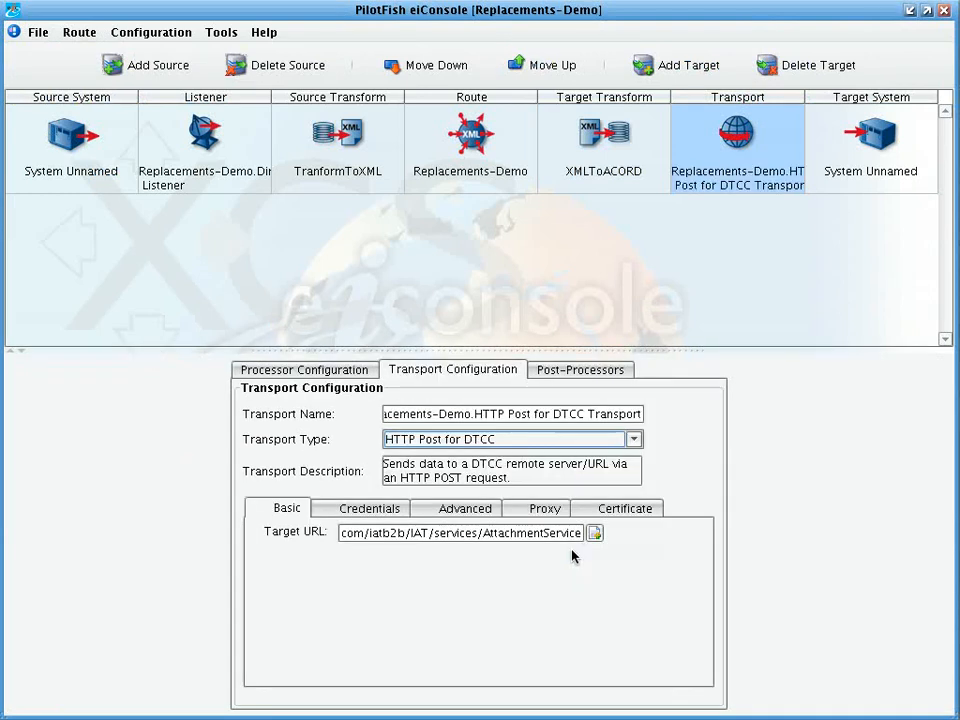
Set the transport type of the route's Transport stage to Directory
{"action": "left_click", "coordinate": [551, 451]}
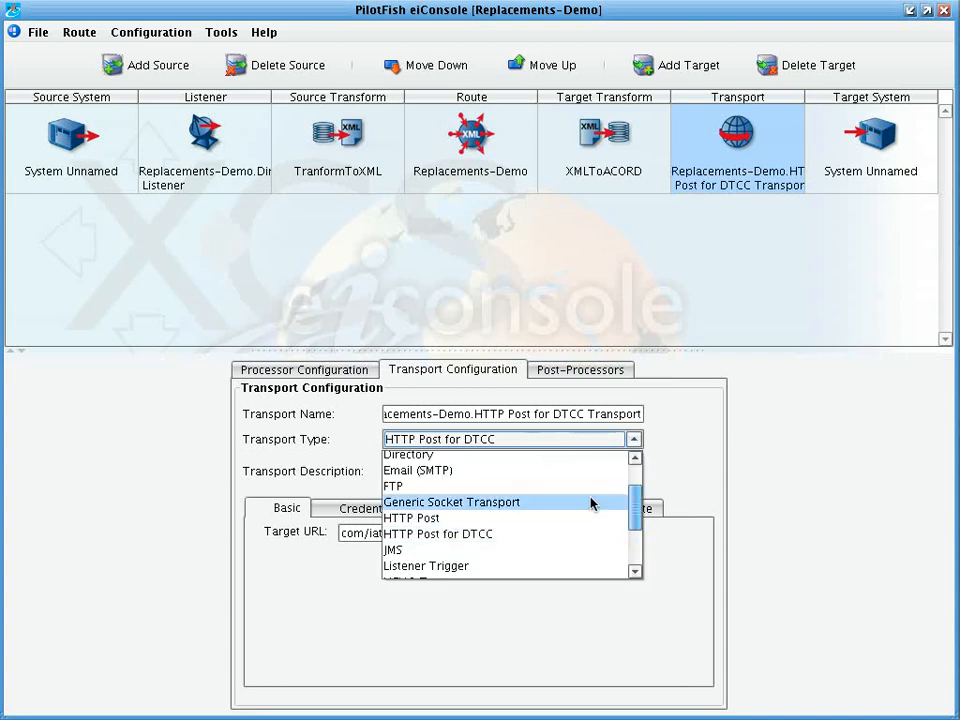
{"action": "left_click_drag", "start_coordinate": [634, 506], "coordinate": [636, 500]}
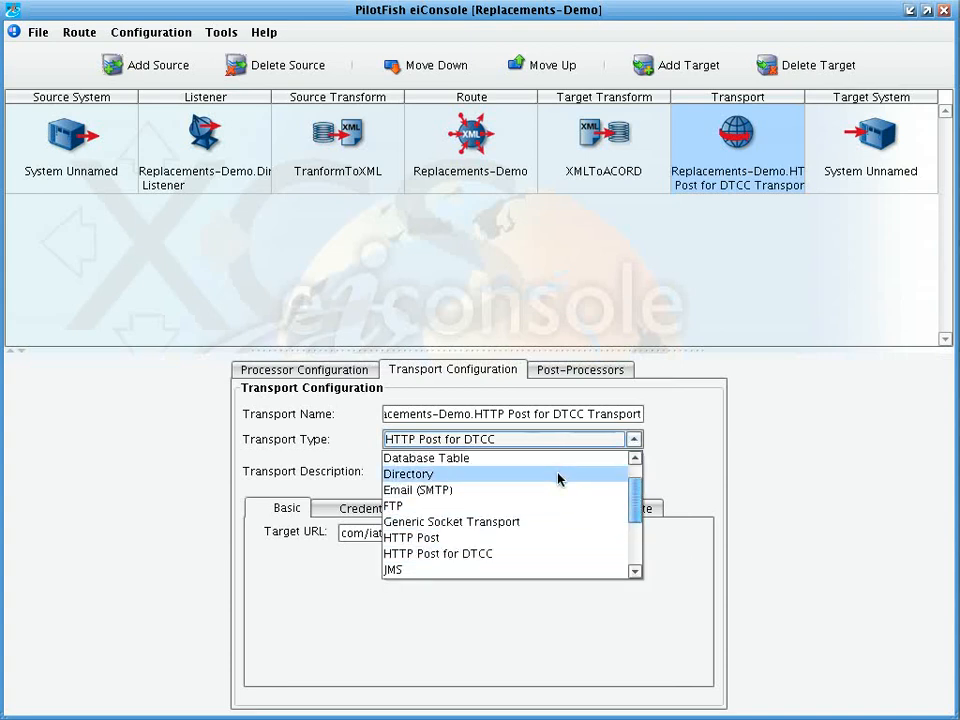
{"action": "left_click", "coordinate": [558, 471]}
Set the Directory transport's target directory to the output folder of demo-replacements-project
{"action": "left_click", "coordinate": [652, 549]}
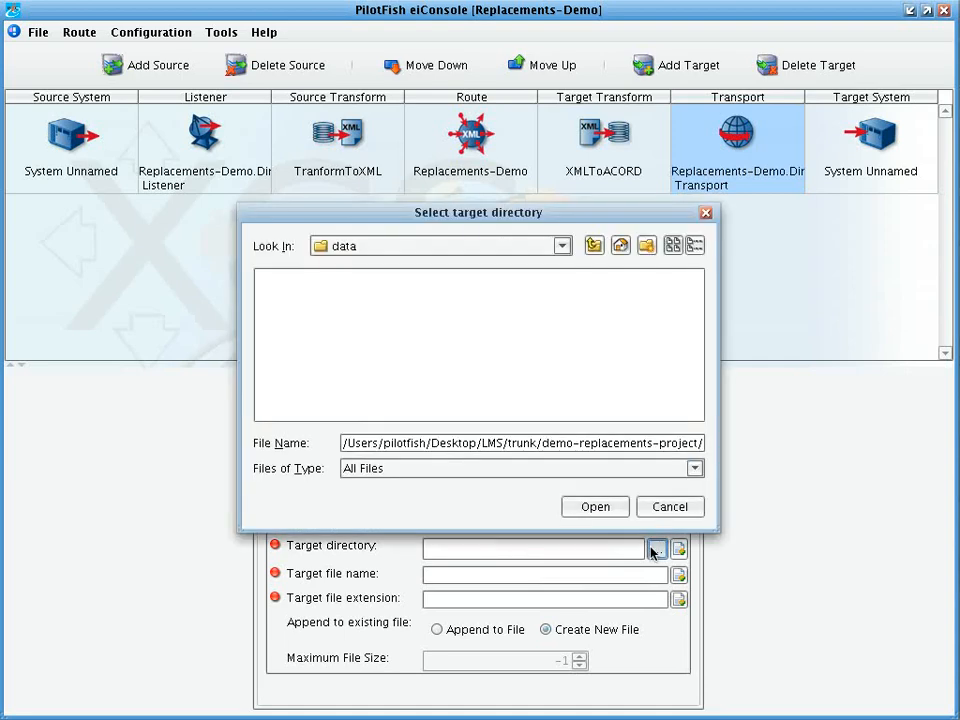
{"action": "left_click", "coordinate": [594, 246]}
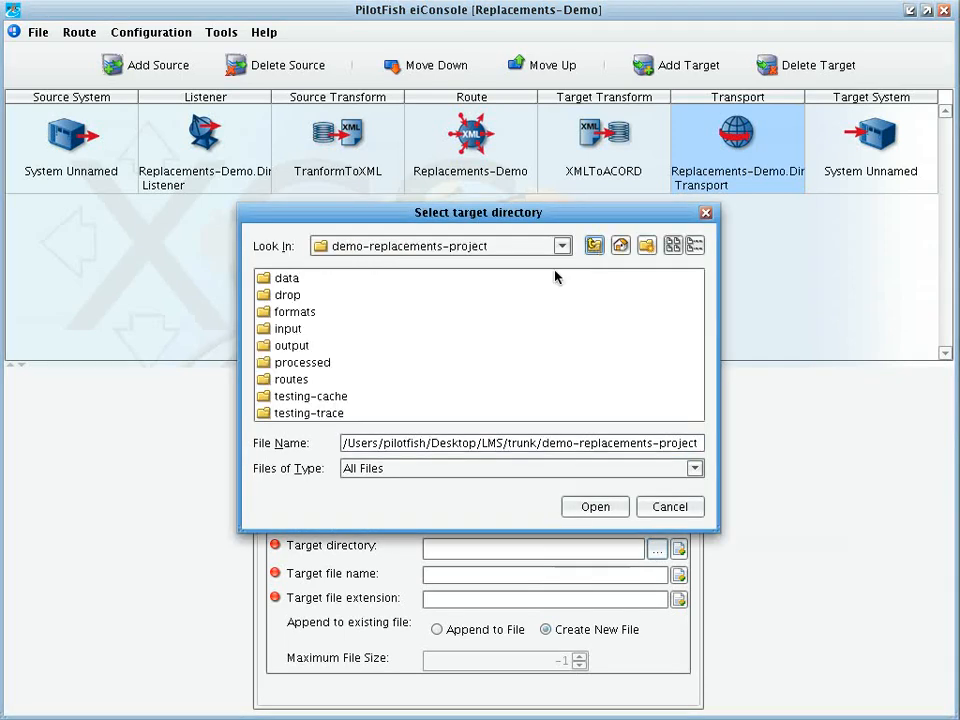
{"action": "left_click", "coordinate": [287, 346]}
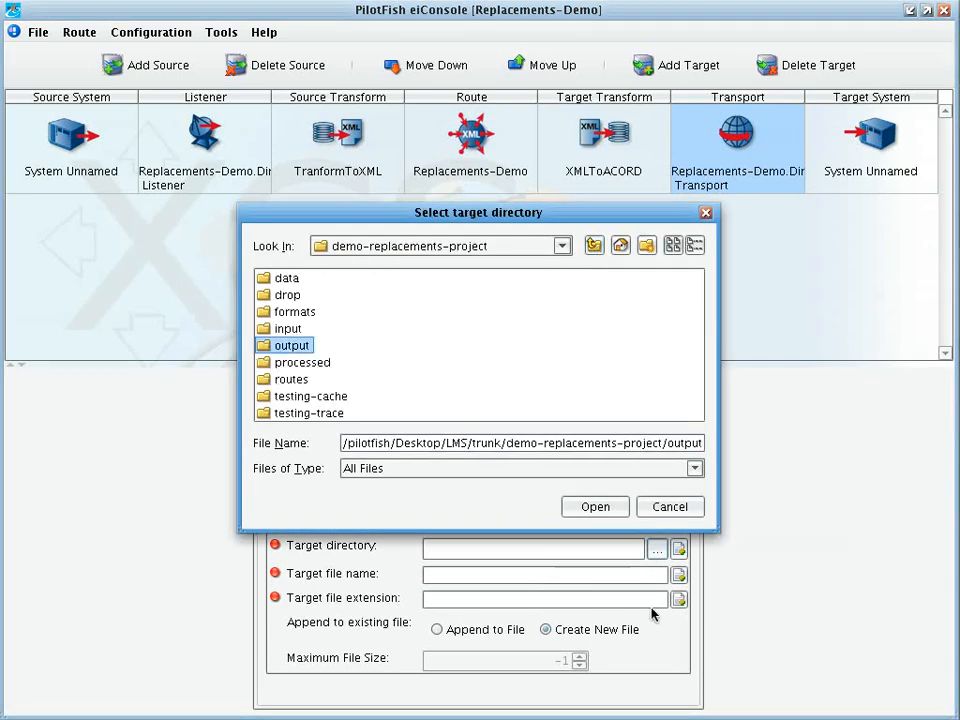
{"action": "left_click", "coordinate": [578, 510]}
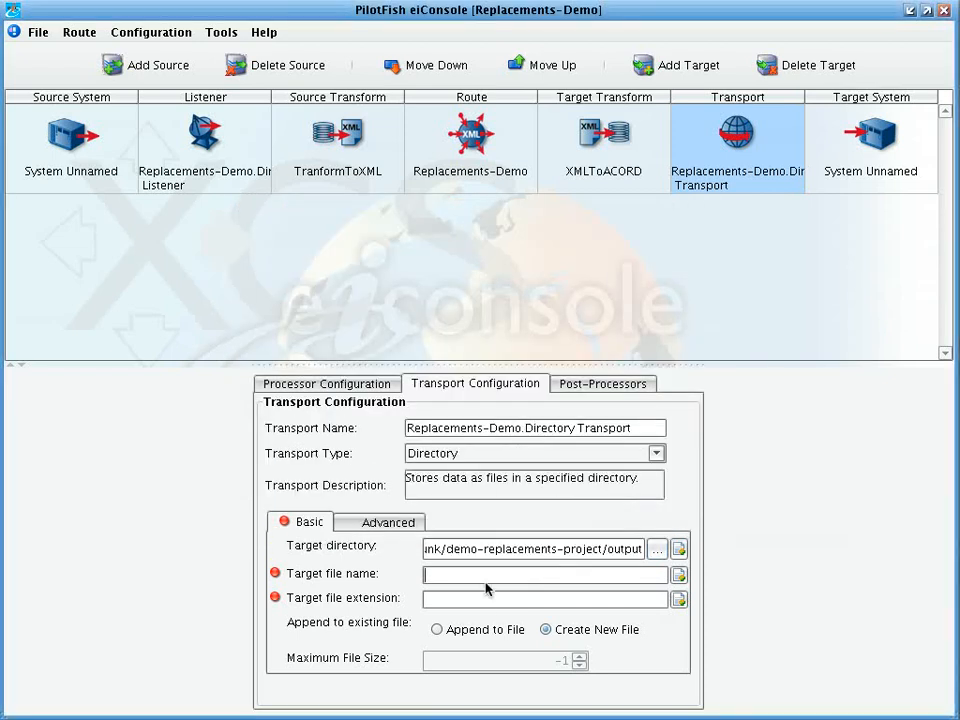
Set the transport's target file name to ACORD12701 and its target file extension to xml
{"action": "left_click", "coordinate": [476, 585]}
{"action": "type", "text": "ACORD12701"}
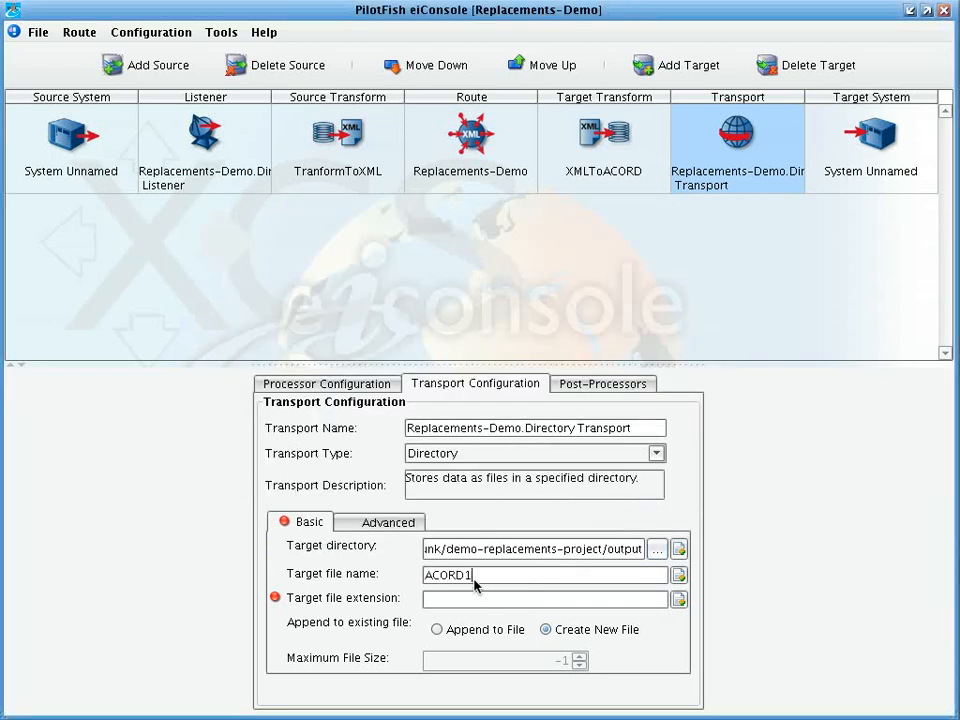
{"action": "left_click", "coordinate": [477, 602]}
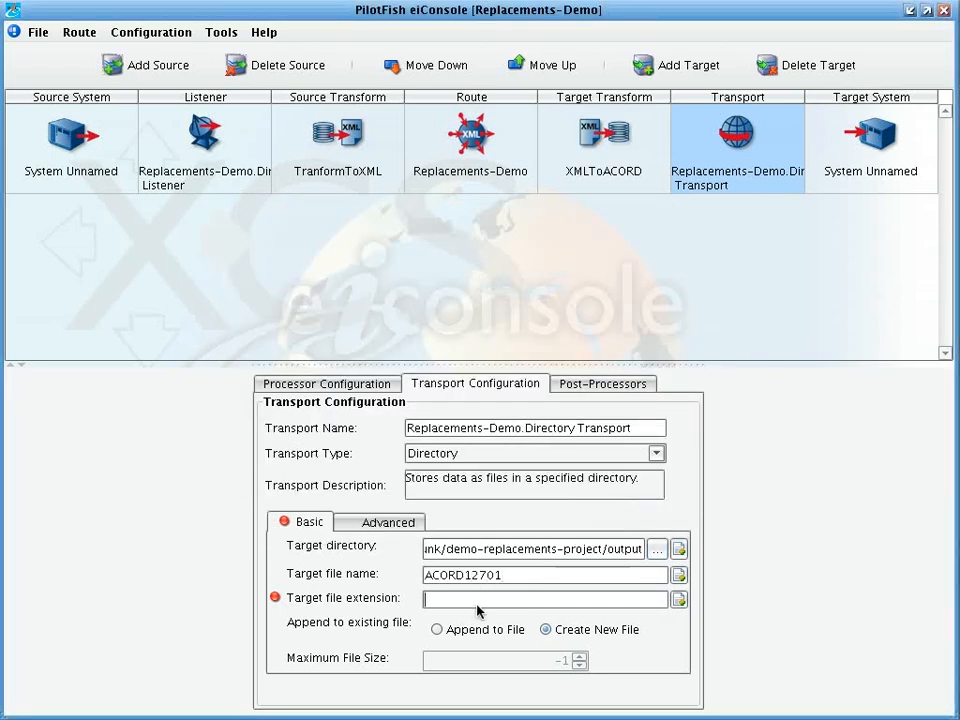
{"action": "type", "text": "xml"}
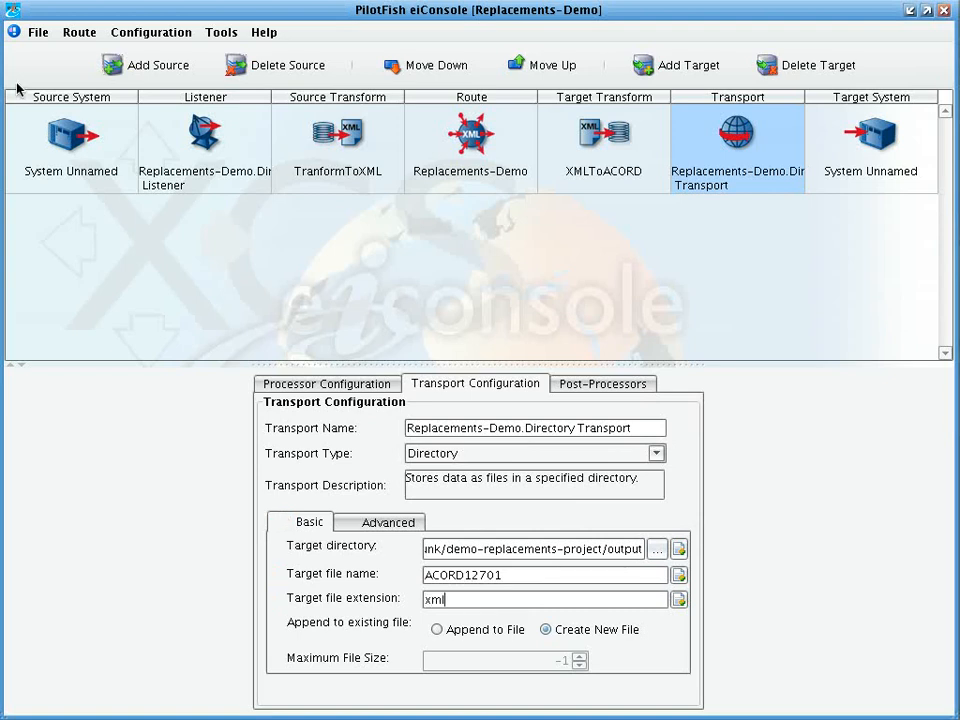
Name the route's source system Carrier and its target system DTCC
{"action": "left_click", "coordinate": [97, 172]}
{"action": "left_click", "coordinate": [172, 370]}
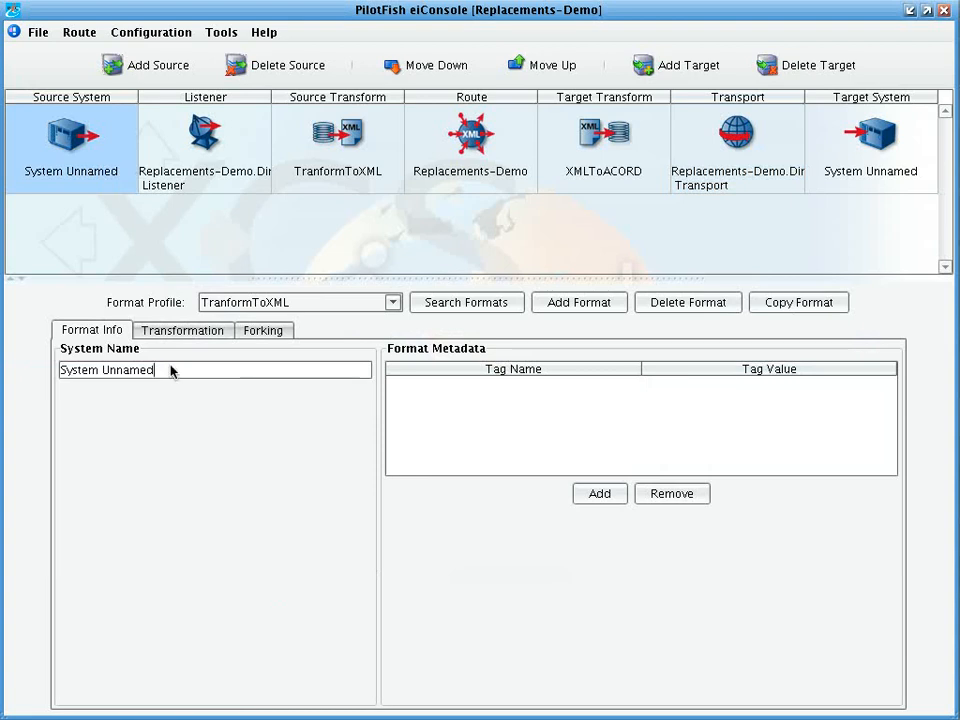
{"action": "key", "text": "ctrl+a"}
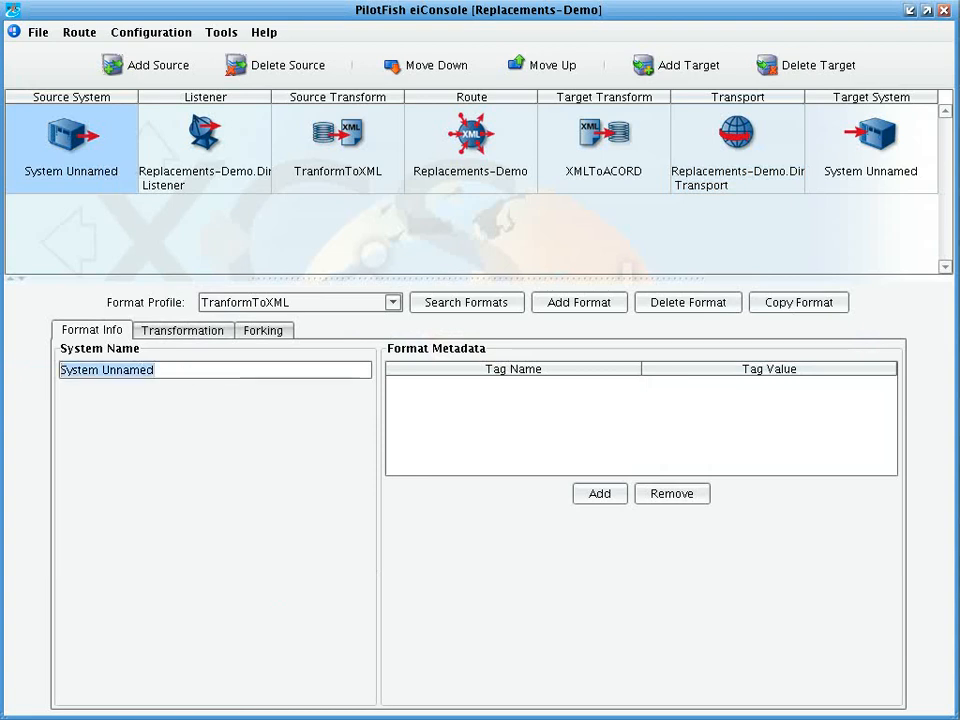
{"action": "type", "text": "Carrier"}
{"action": "left_click", "coordinate": [865, 150]}
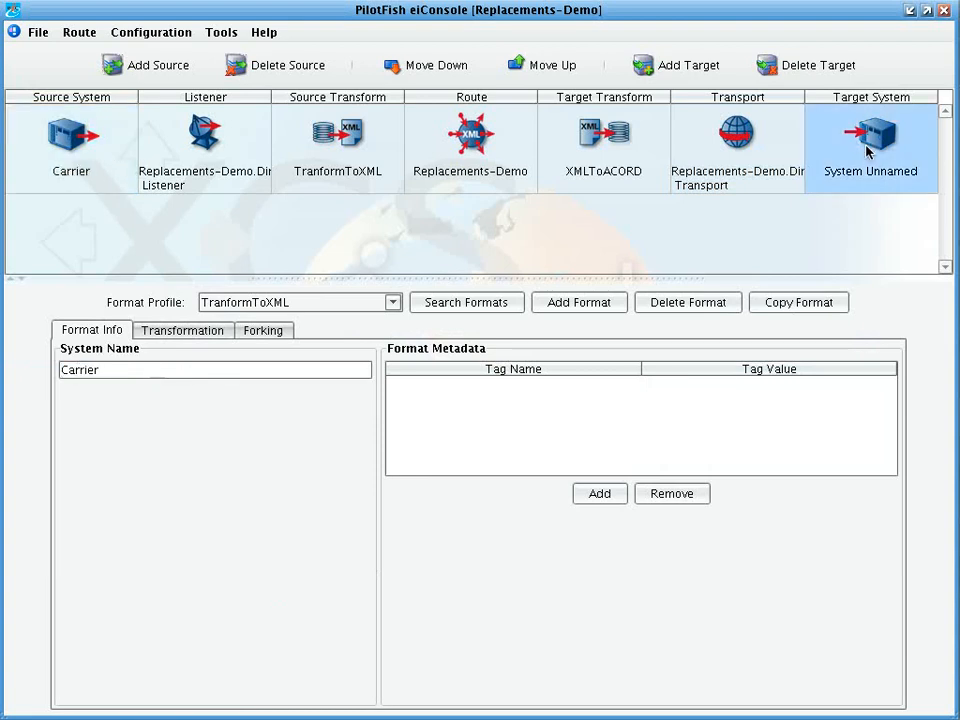
{"action": "left_click", "coordinate": [161, 441]}
{"action": "key", "text": "ctrl+a"}
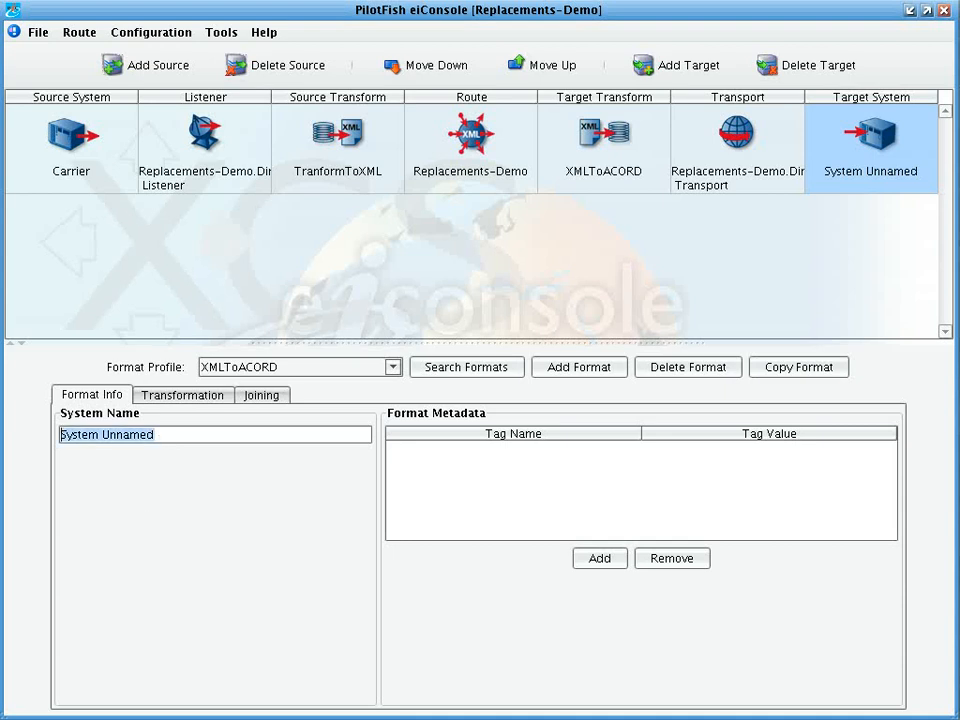
{"action": "type", "text": "DTCC"}
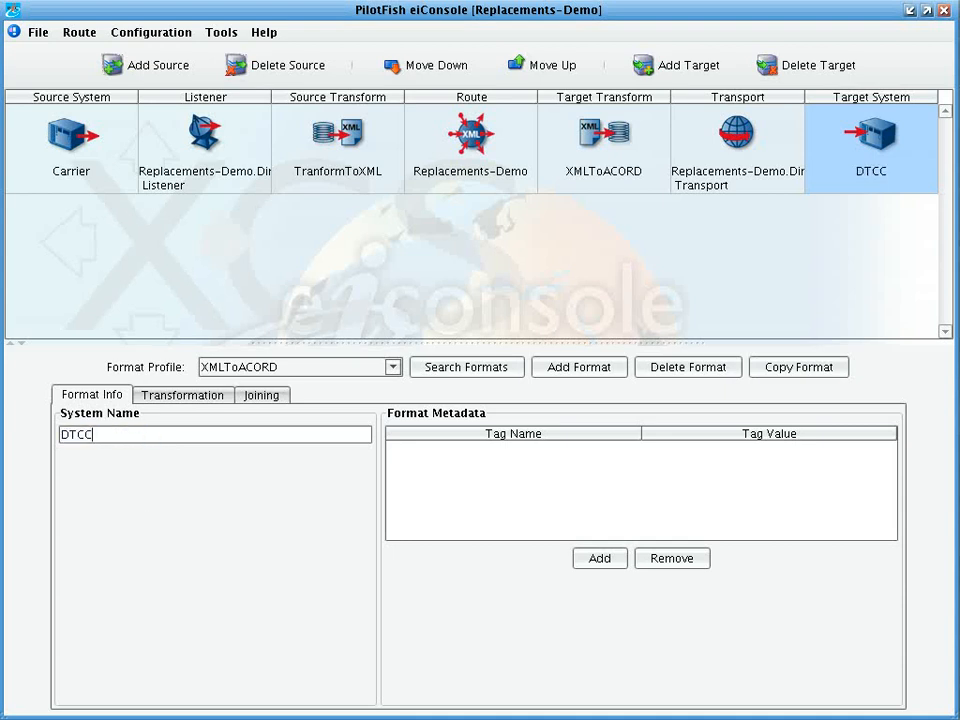
Save the current route and switch it to testing mode
{"action": "left_click", "coordinate": [38, 32]}
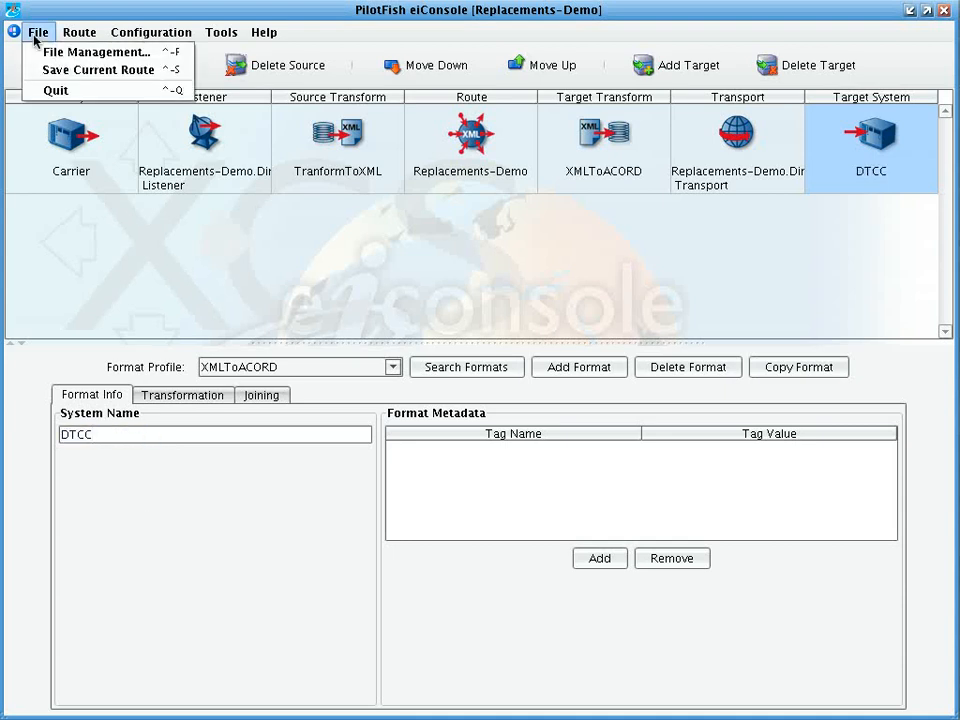
{"action": "left_click", "coordinate": [52, 72]}
{"action": "left_click", "coordinate": [79, 32]}
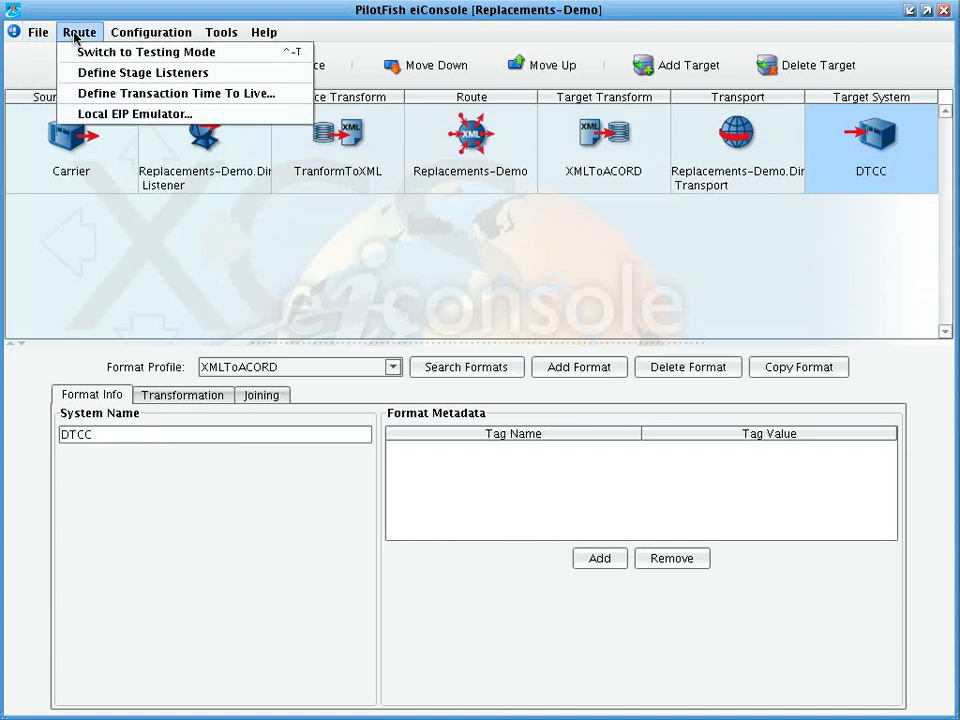
{"action": "left_click", "coordinate": [82, 52]}
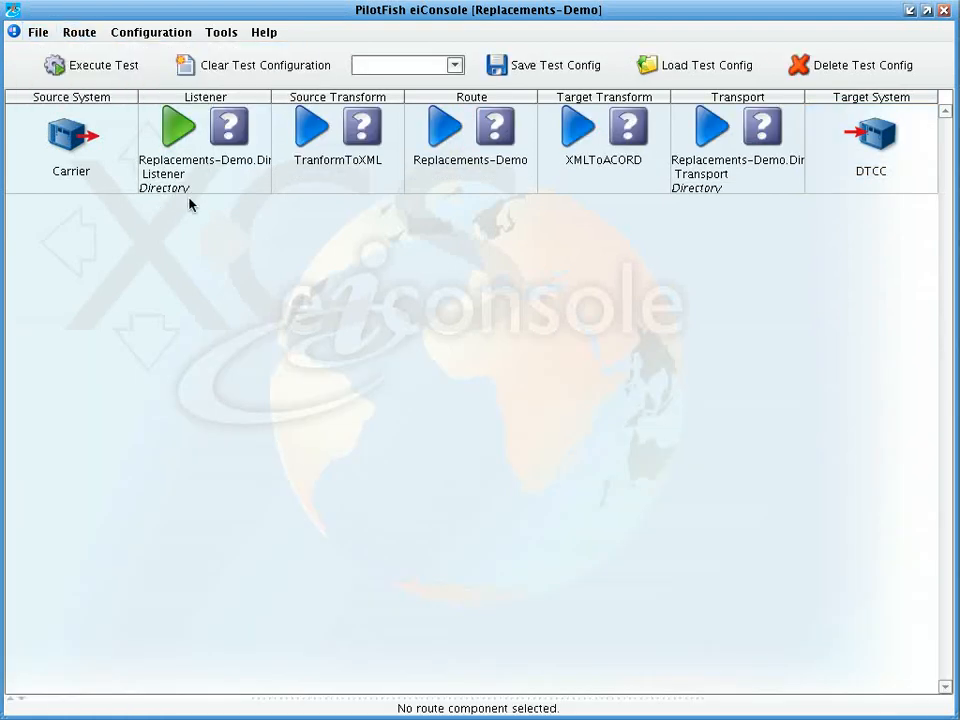
Start the test at the Source Transform's Delimited and Fixed-Width File stage and execute it with replacement-input.txt from the data folder
{"action": "left_click", "coordinate": [339, 176]}
{"action": "left_click", "coordinate": [604, 455]}
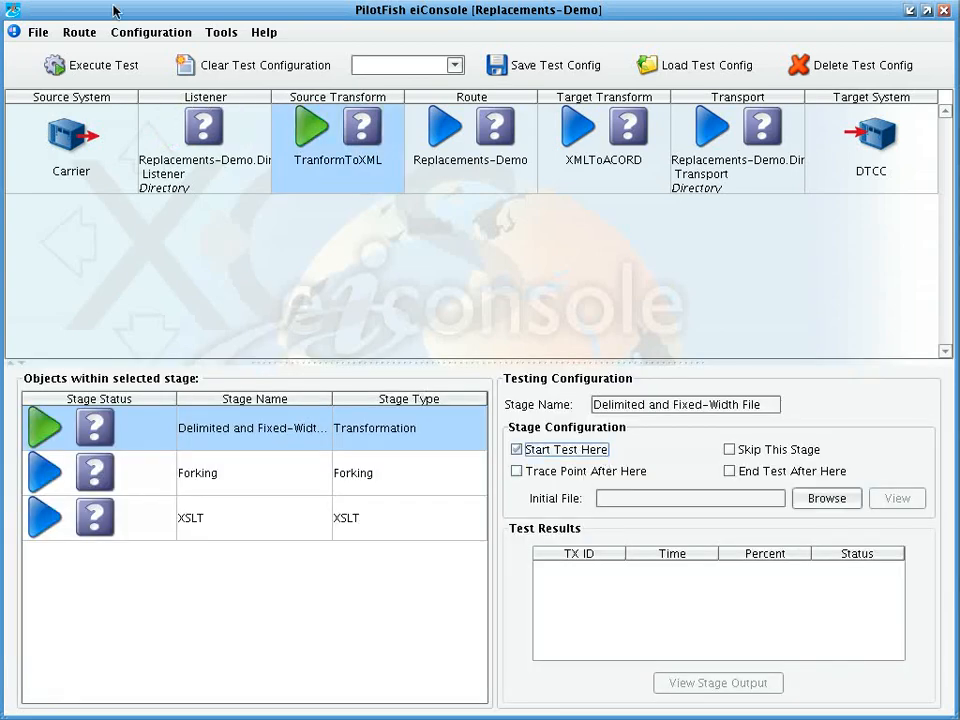
{"action": "left_click", "coordinate": [118, 63]}
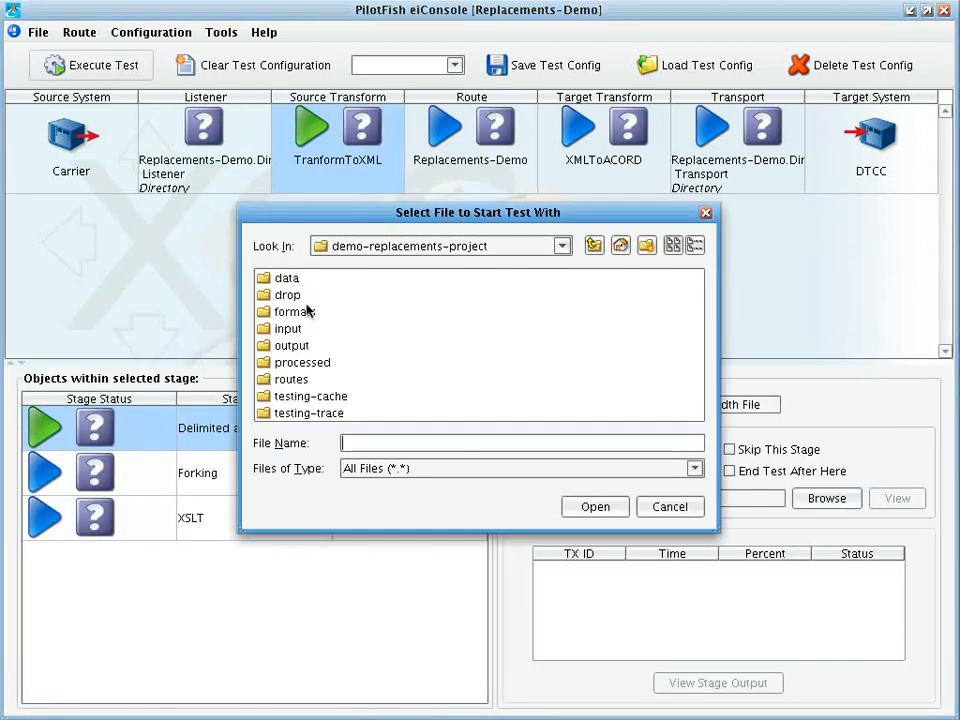
{"action": "left_click", "coordinate": [289, 329]}
{"action": "double_click", "coordinate": [296, 333]}
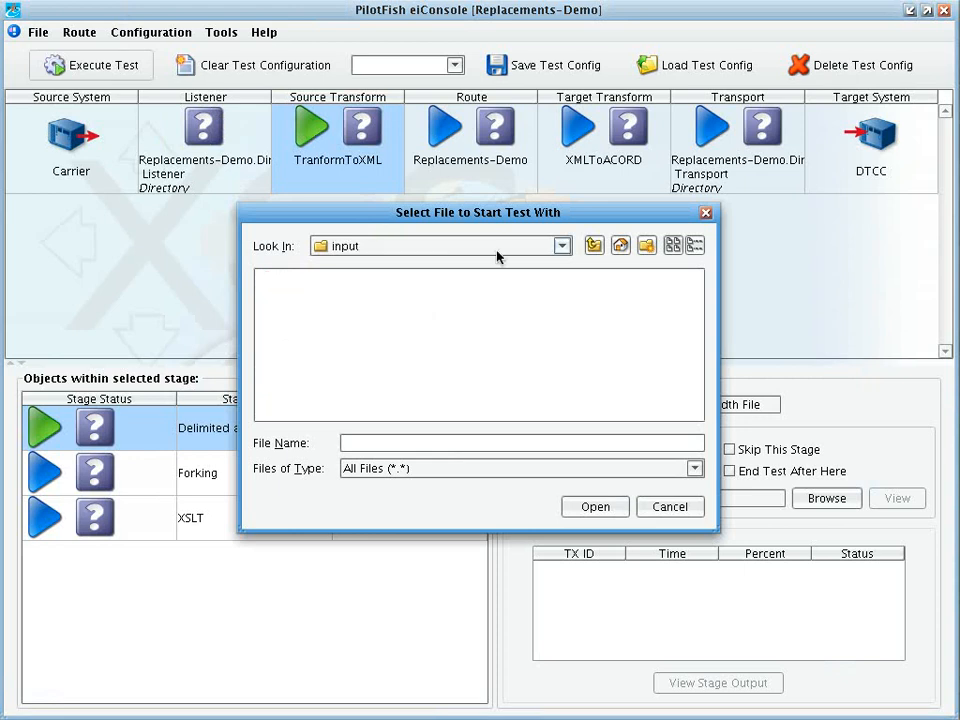
{"action": "left_click", "coordinate": [594, 246]}
{"action": "double_click", "coordinate": [289, 278]}
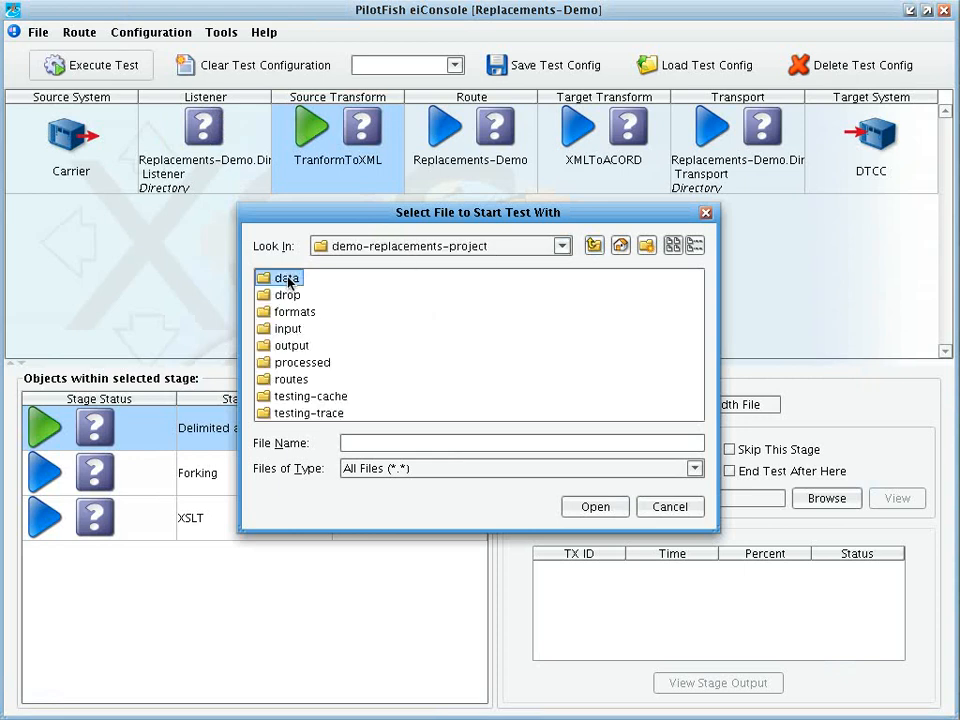
{"action": "left_click", "coordinate": [300, 313]}
{"action": "left_click", "coordinate": [590, 507]}
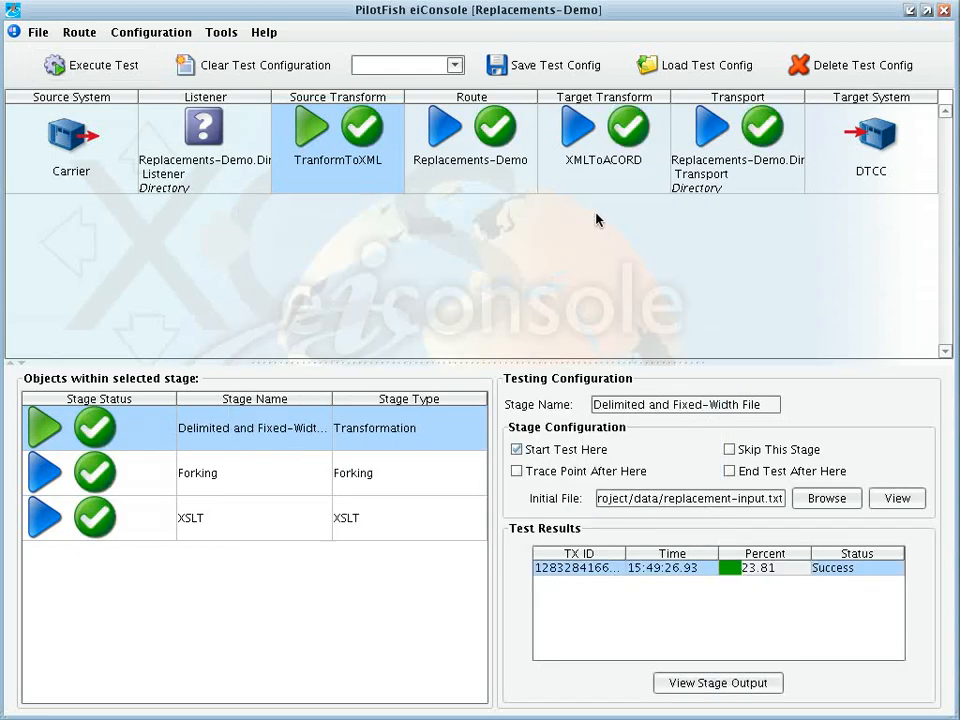
Examine the test results of the route's Transport stage
{"action": "left_click", "coordinate": [716, 180]}
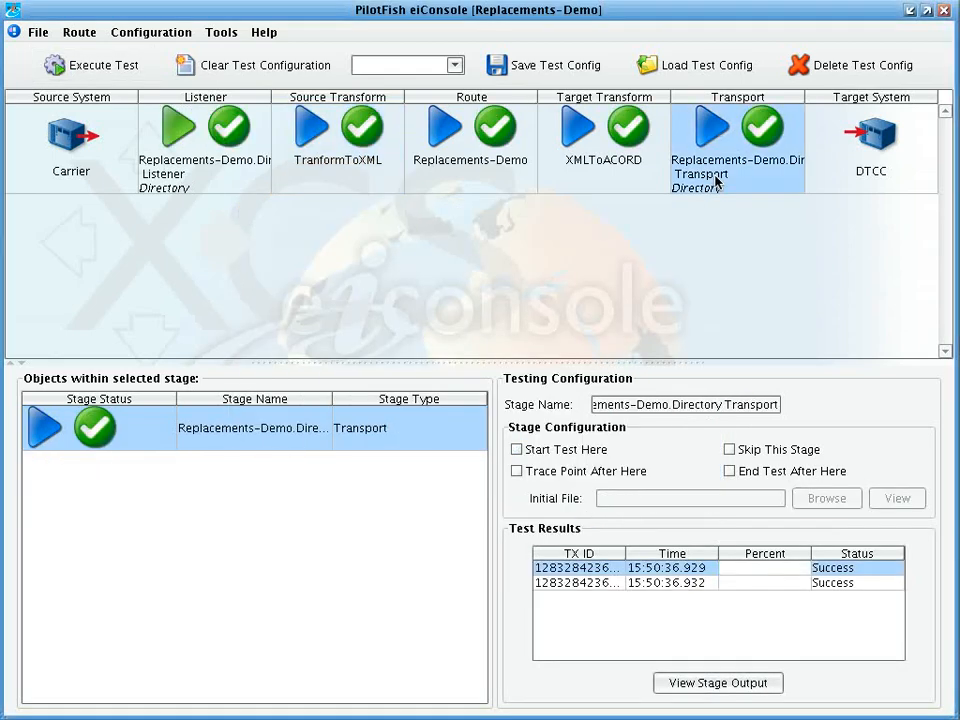
{"action": "left_click", "coordinate": [38, 33]}
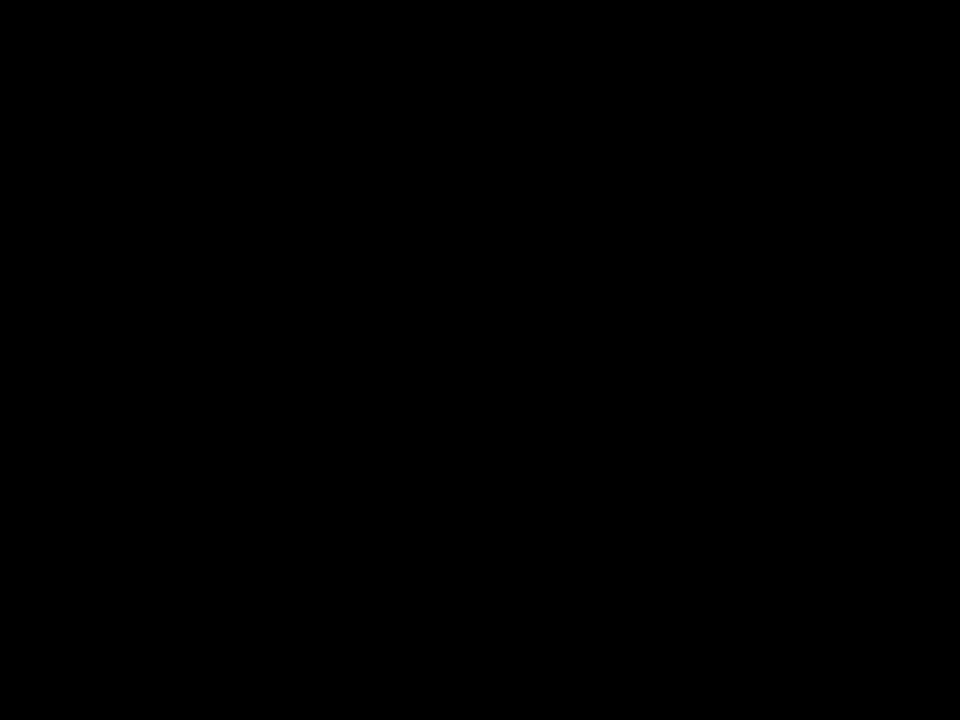